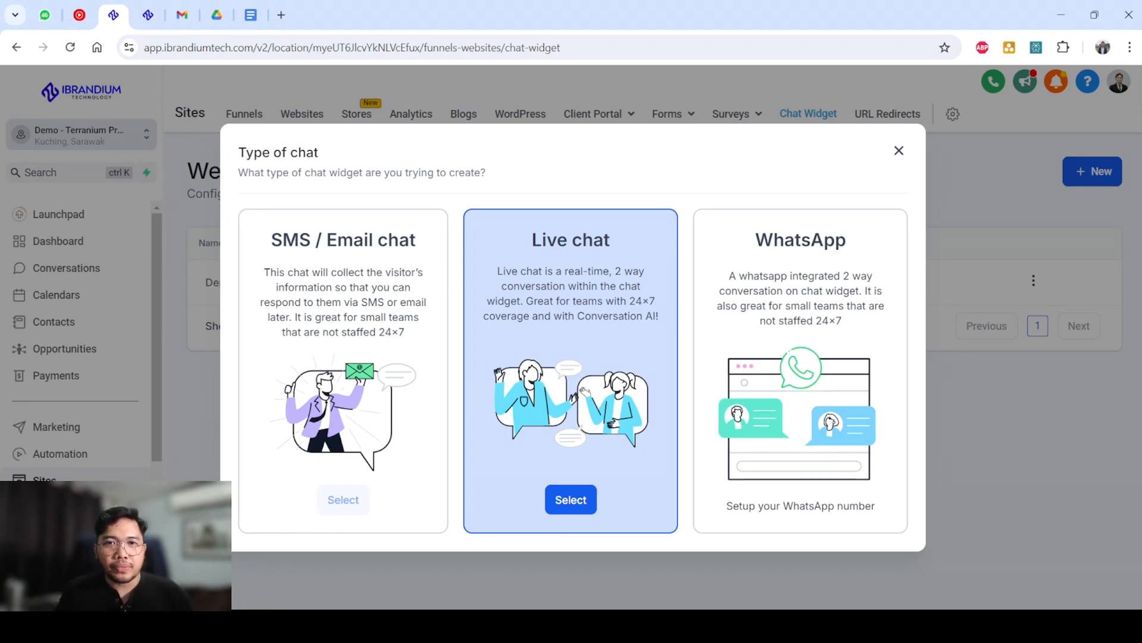
Create a new Live chat widget and name it "Demo Webchat V2".
{"action": "left_click", "coordinate": [571, 499]}
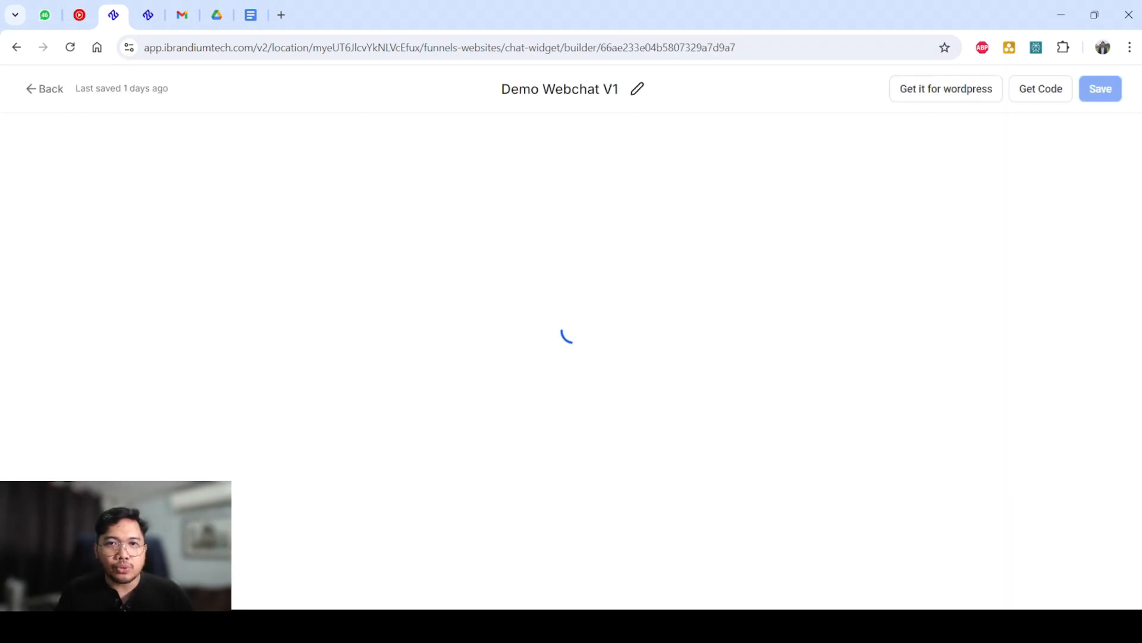
{"action": "triple_click", "coordinate": [576, 88]}
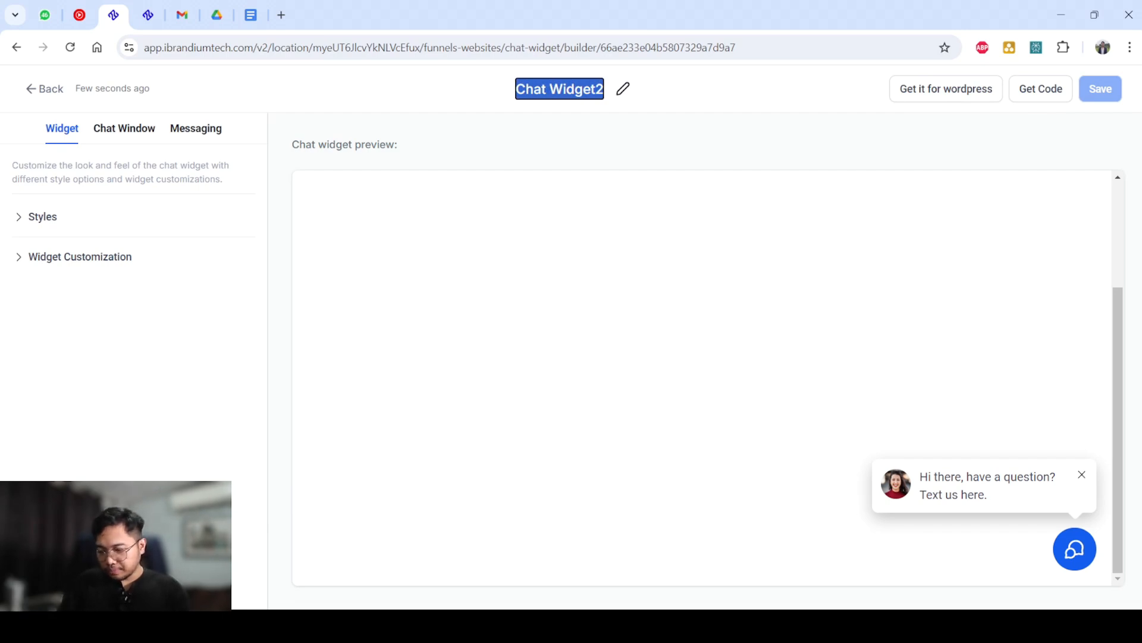
{"action": "type", "text": "Webchat"}
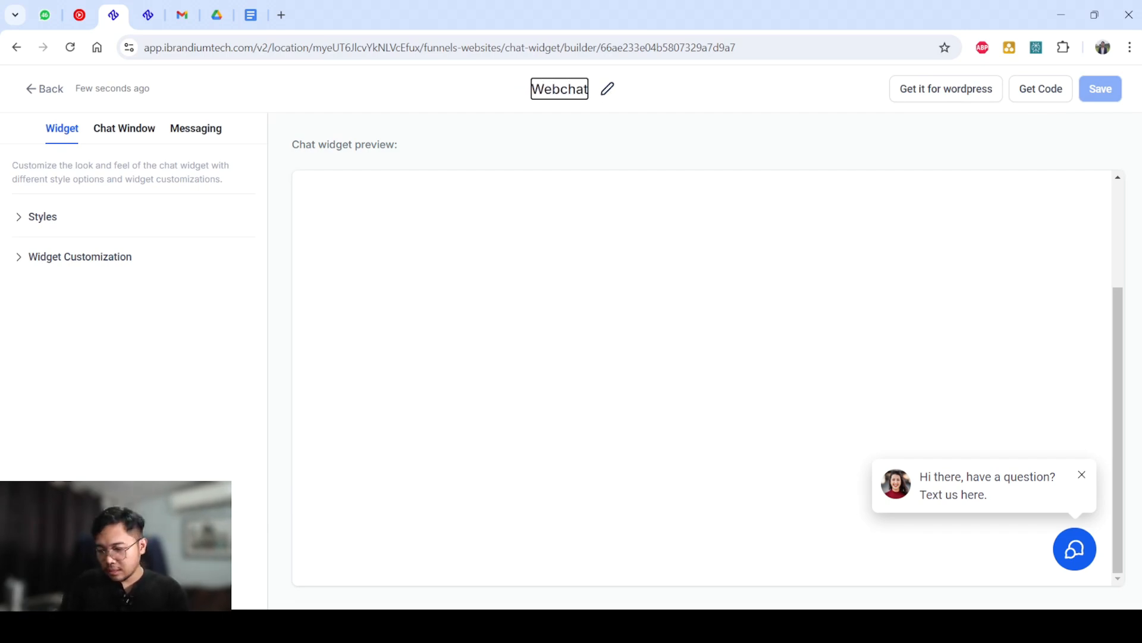
{"action": "key", "text": "ctrl+a"}
{"action": "type", "text": "Demo"}
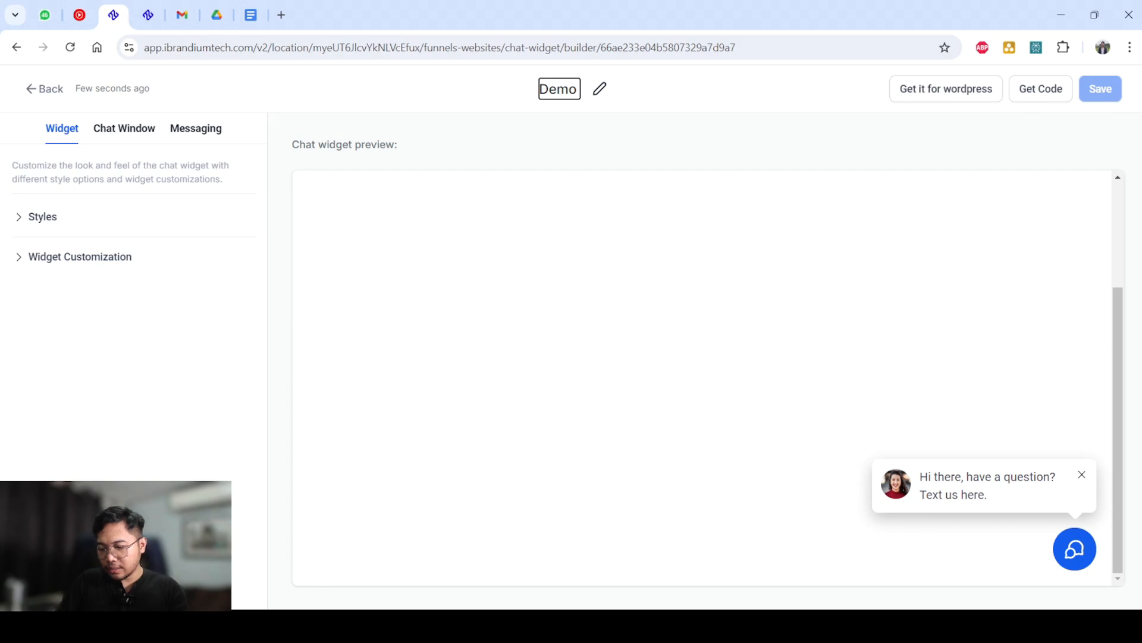
{"action": "type", "text": " Webchat V"}
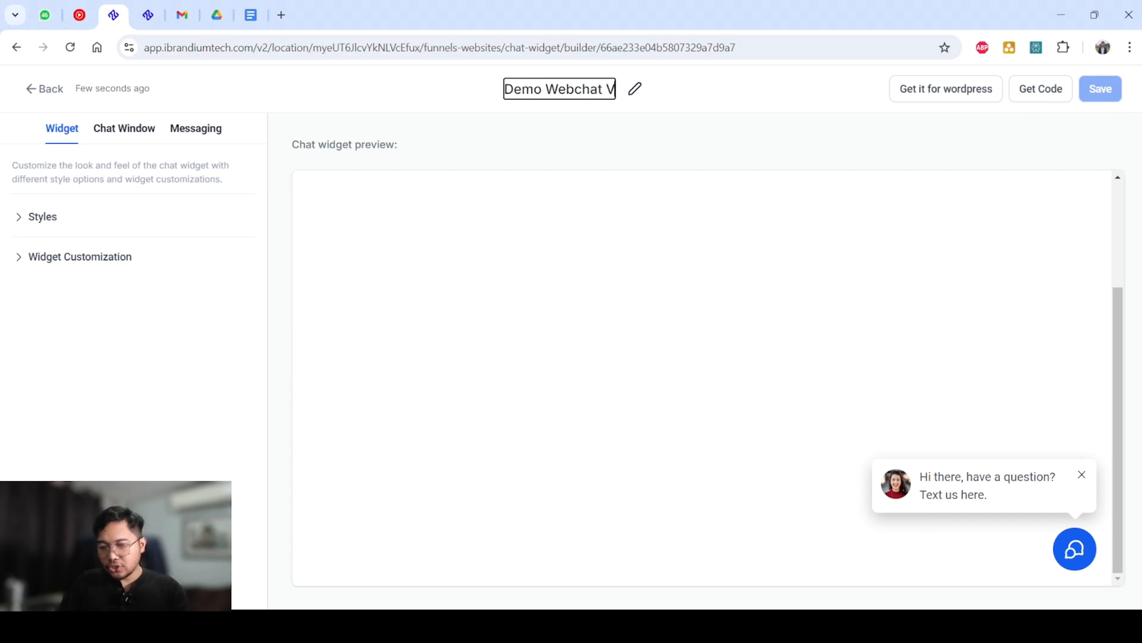
{"action": "type", "text": "2"}
{"action": "key", "text": "Return"}
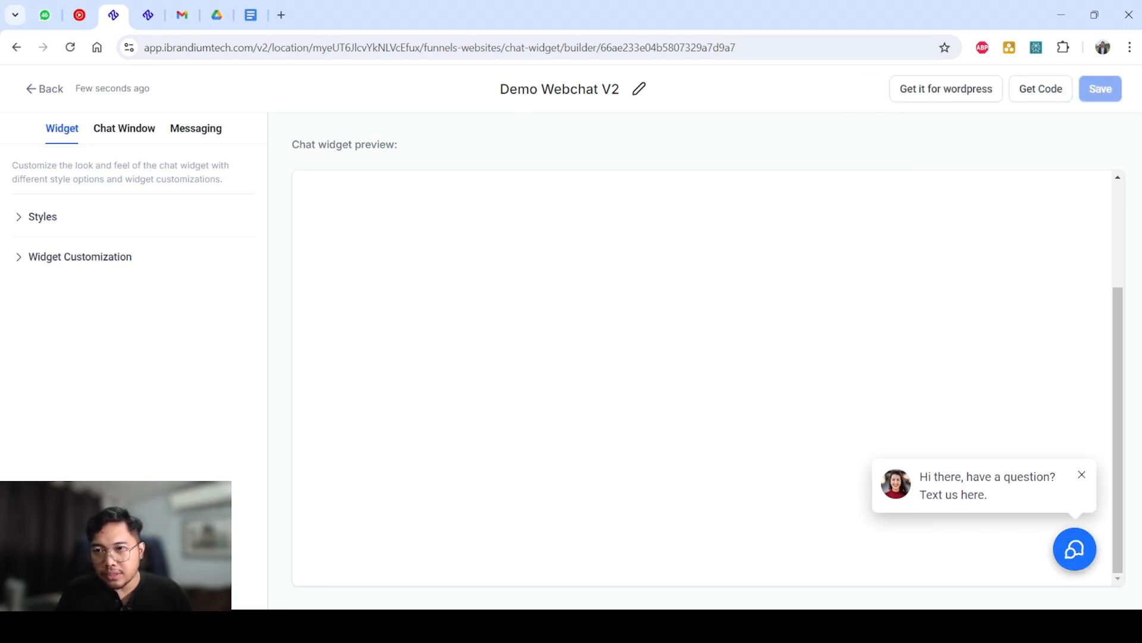
Examine the chat window in the widget preview and reduce the page zoom slightly.
{"action": "left_click", "coordinate": [1074, 548]}
{"action": "scroll", "coordinate": [970, 381], "scroll_direction": "up", "scroll_amount": 5}
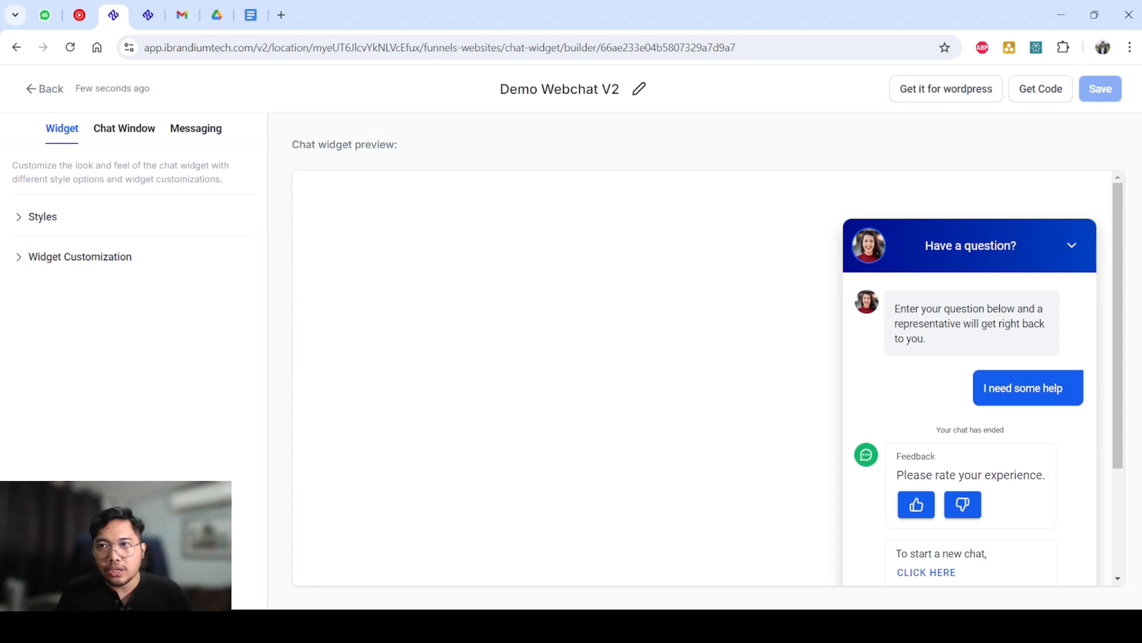
{"action": "scroll", "coordinate": [970, 381], "scroll_direction": "down", "scroll_amount": 1}
{"action": "key", "text": "ctrl+minus"}
{"action": "key", "text": "ctrl+minus"}
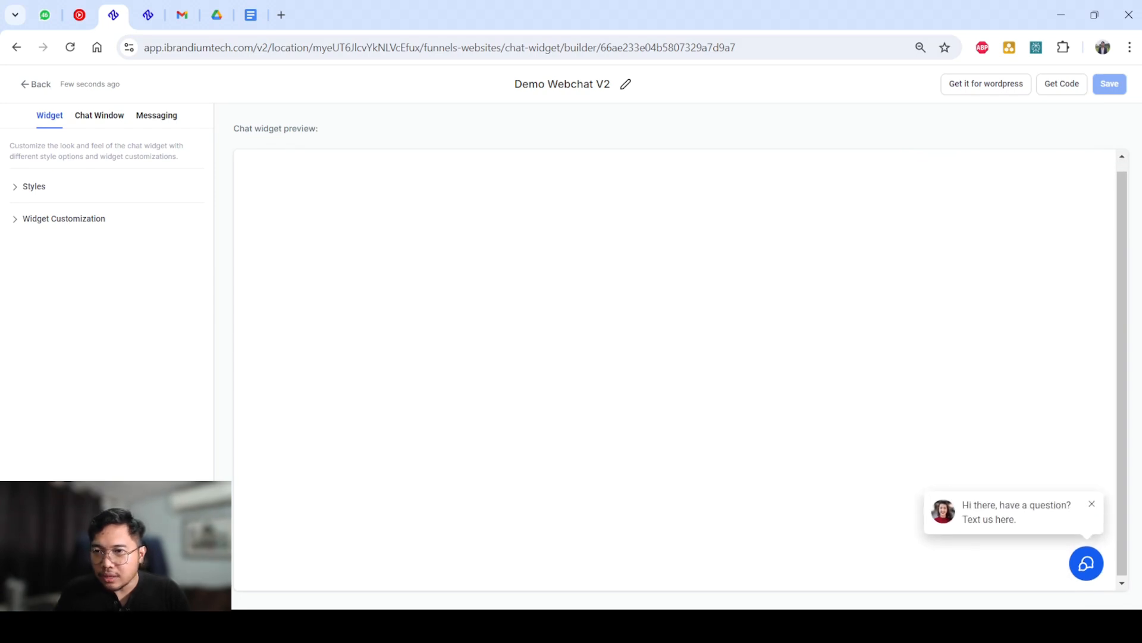
{"action": "key", "text": "ctrl+minus"}
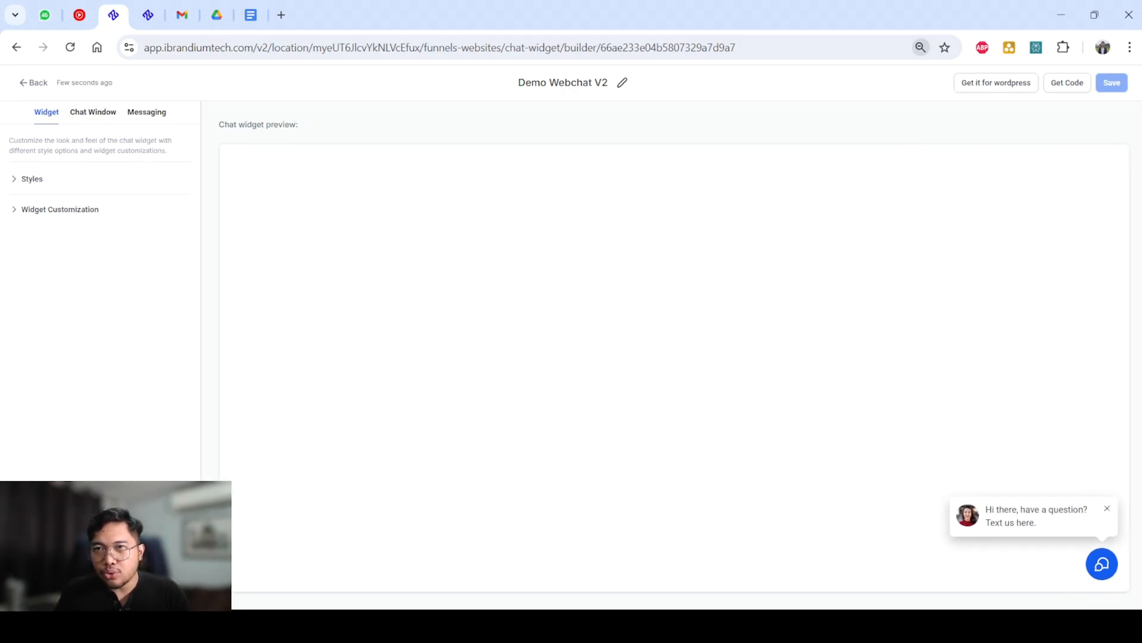
{"action": "key", "text": "ctrl+plus"}
{"action": "key", "text": "ctrl+plus"}
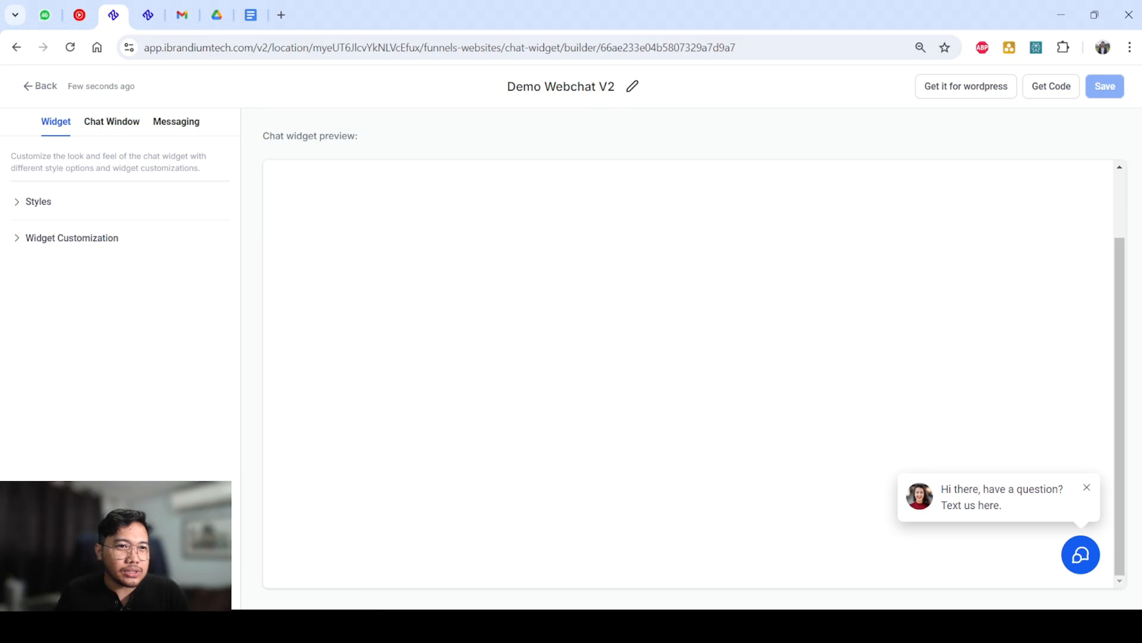
Expand the Styles settings and compare both Chat Prompt styles in the preview, keeping the one with the avatar.
{"action": "left_click", "coordinate": [38, 202]}
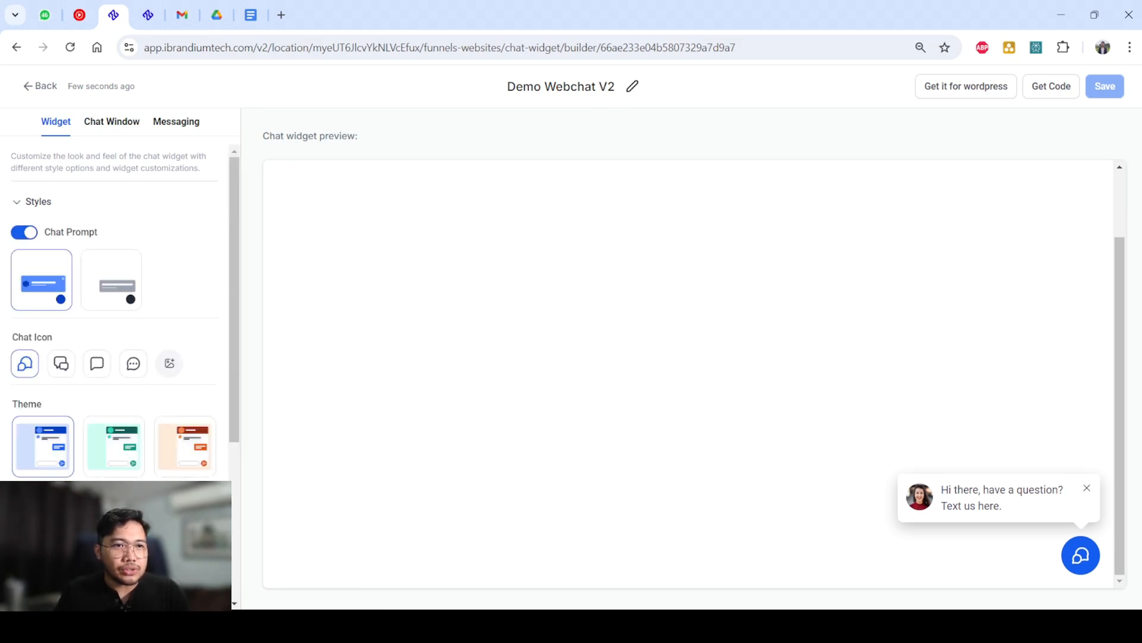
{"action": "left_click", "coordinate": [111, 279]}
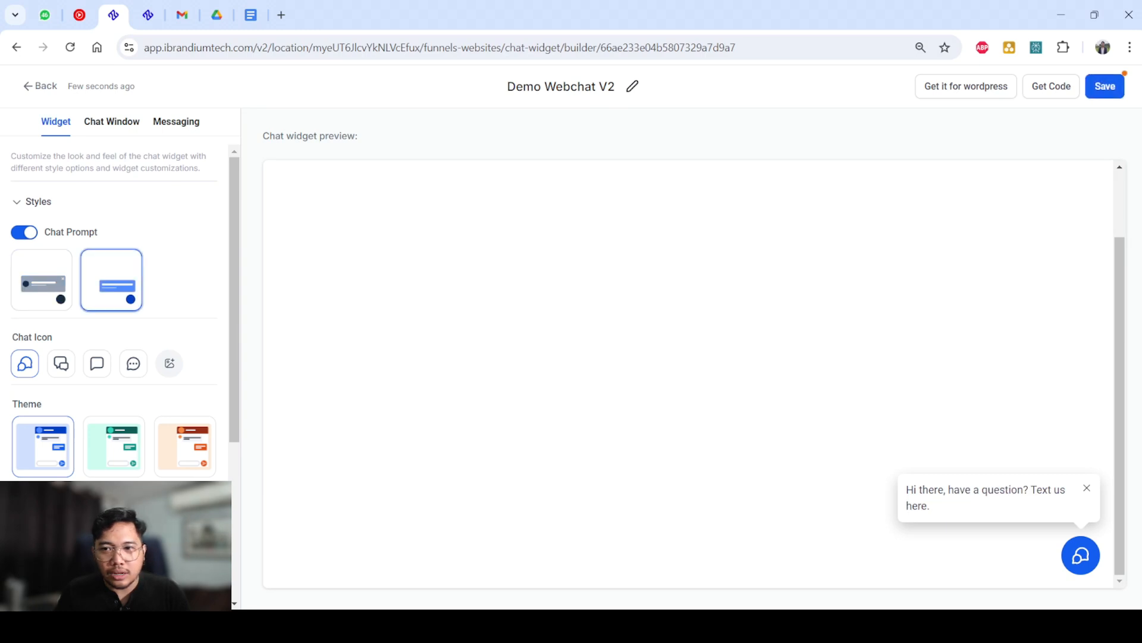
{"action": "left_click", "coordinate": [42, 280]}
{"action": "left_click", "coordinate": [111, 280]}
{"action": "left_click", "coordinate": [42, 280]}
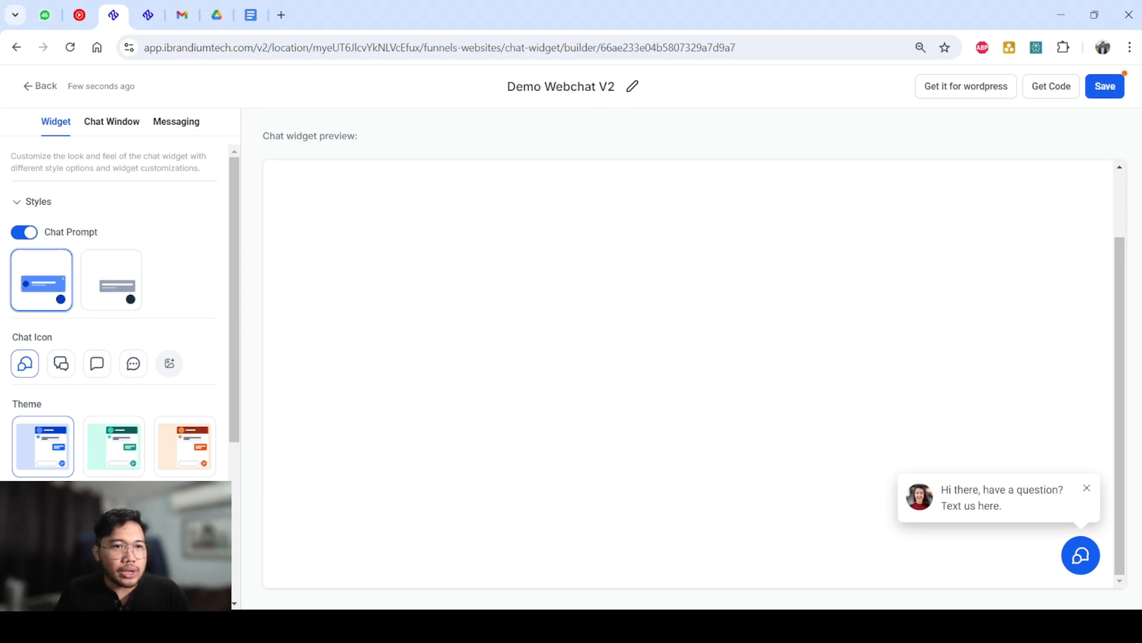
{"action": "left_click", "coordinate": [111, 280]}
{"action": "left_click", "coordinate": [41, 280]}
{"action": "left_click", "coordinate": [112, 280]}
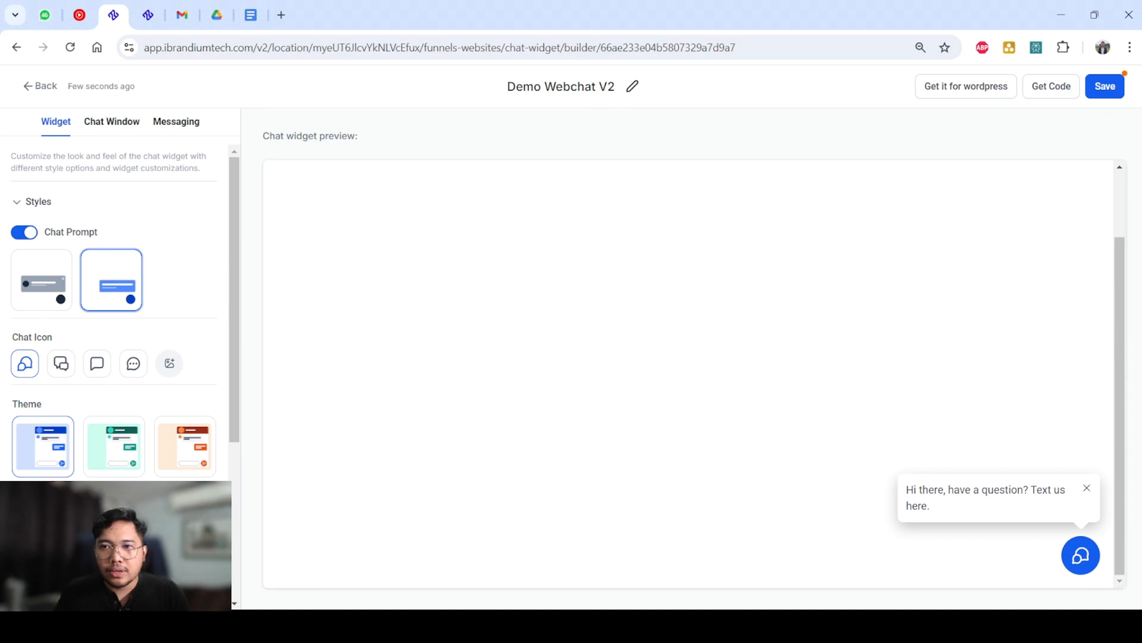
{"action": "left_click", "coordinate": [41, 280]}
{"action": "left_click", "coordinate": [111, 280]}
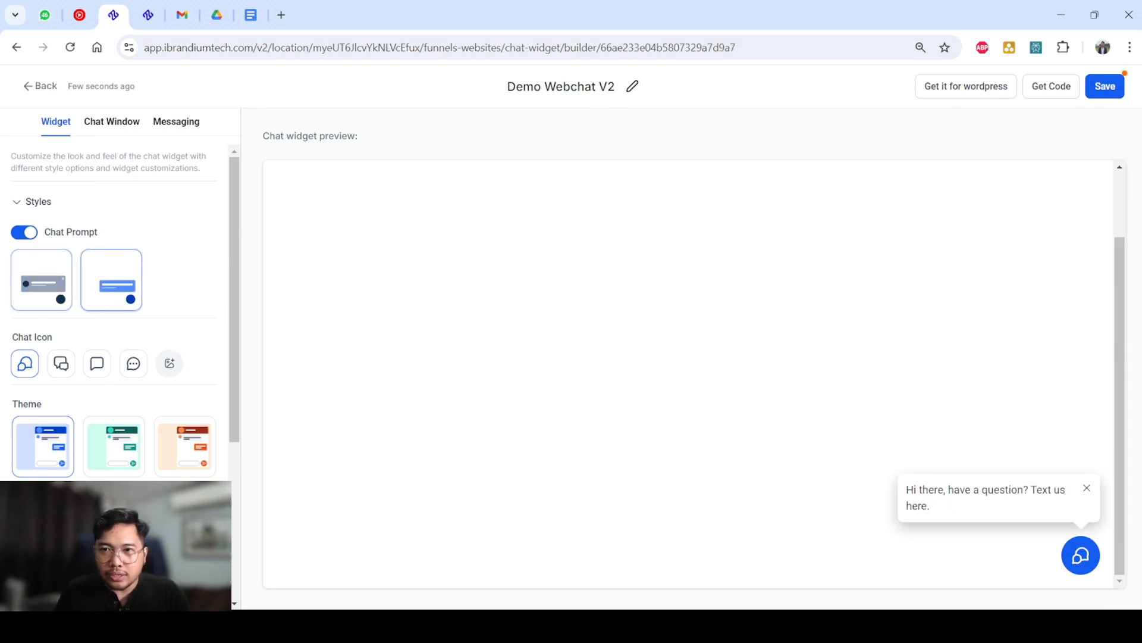
{"action": "left_click", "coordinate": [42, 280]}
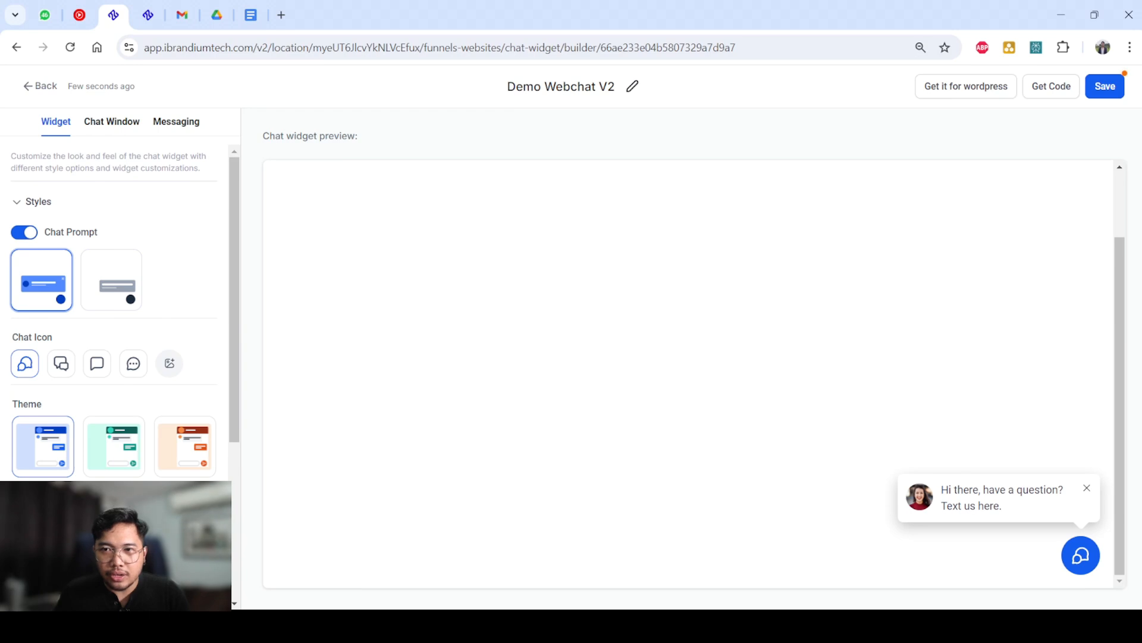
{"action": "left_click", "coordinate": [112, 279]}
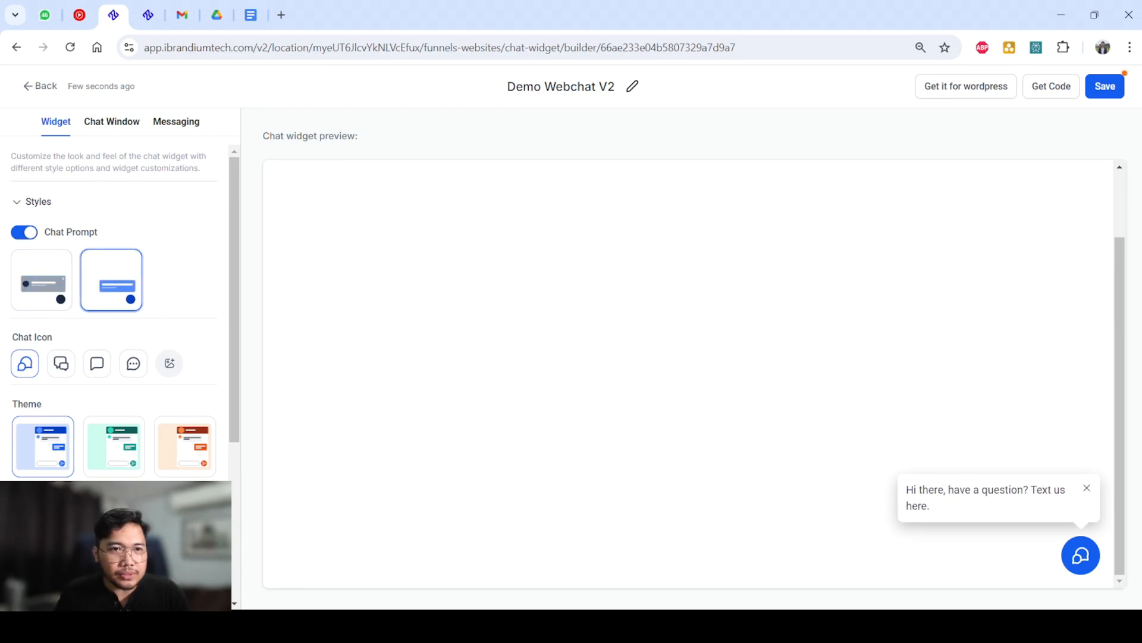
{"action": "left_click", "coordinate": [42, 280]}
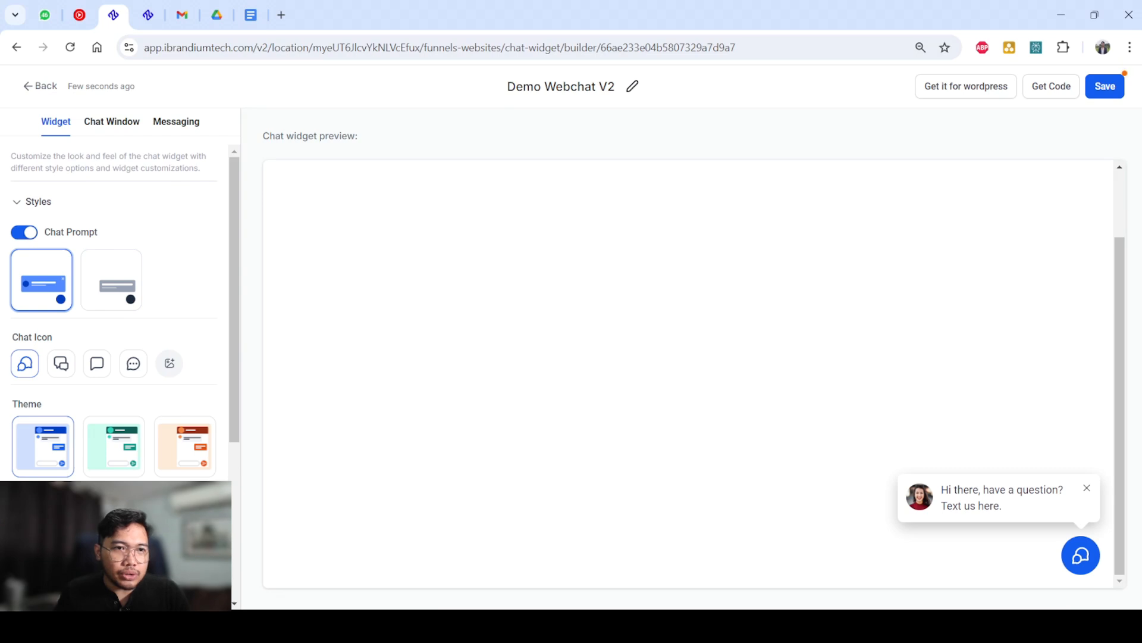
Try the other built-in chat icons up to the three-dot bubble, and view the media library for a custom icon image.
{"action": "left_click", "coordinate": [62, 363]}
{"action": "left_click", "coordinate": [97, 363]}
{"action": "left_click", "coordinate": [133, 363]}
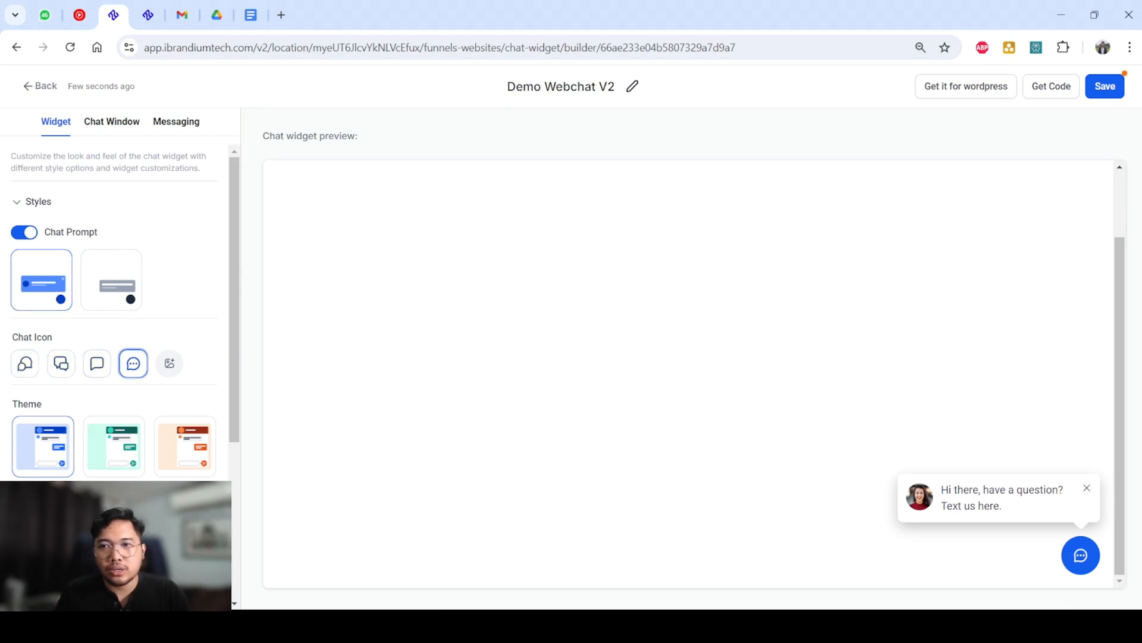
{"action": "key", "text": "ctrl+0"}
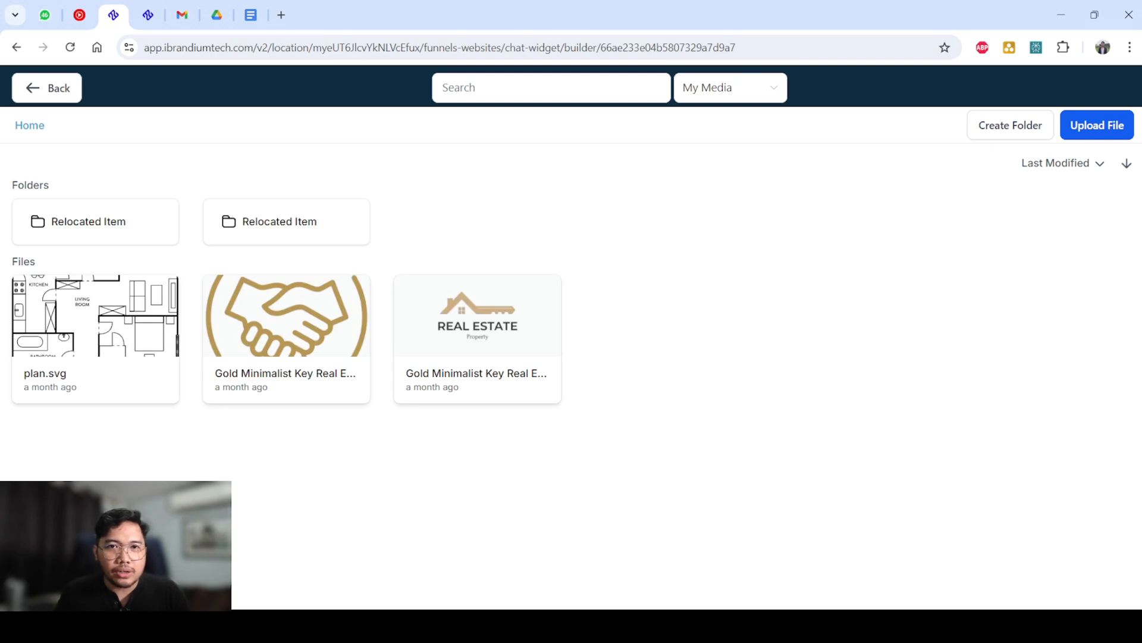
{"action": "key", "text": "Escape"}
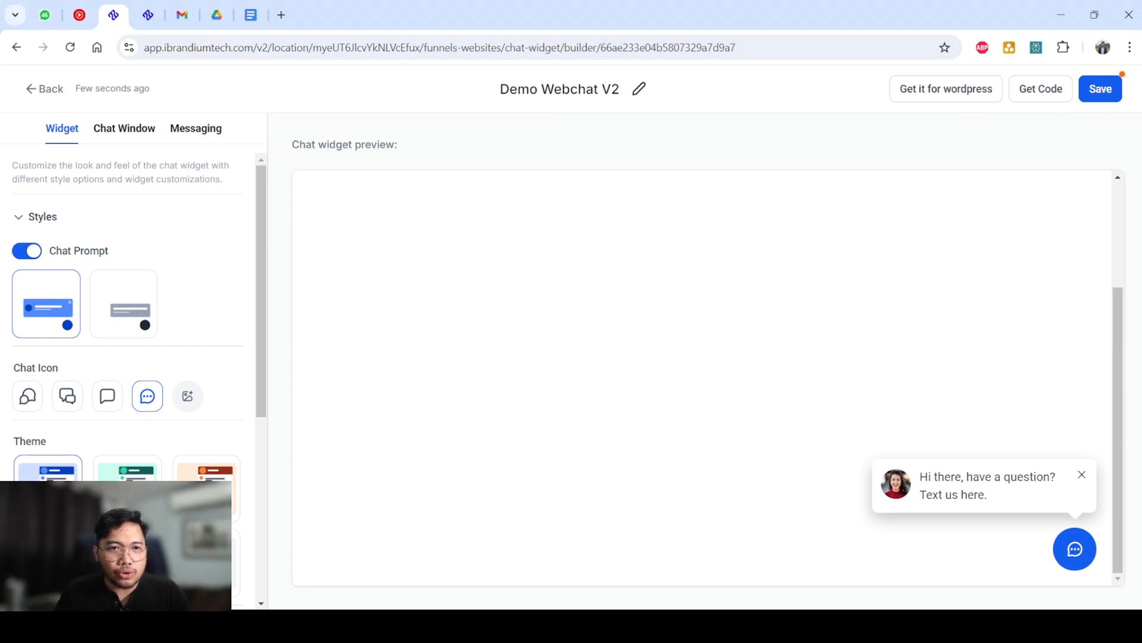
Set the chat icon to the first built-in option, comparing it with the second one in the preview.
{"action": "scroll", "coordinate": [128, 327], "scroll_direction": "down", "scroll_amount": 4}
{"action": "scroll", "coordinate": [128, 327], "scroll_direction": "up", "scroll_amount": 1}
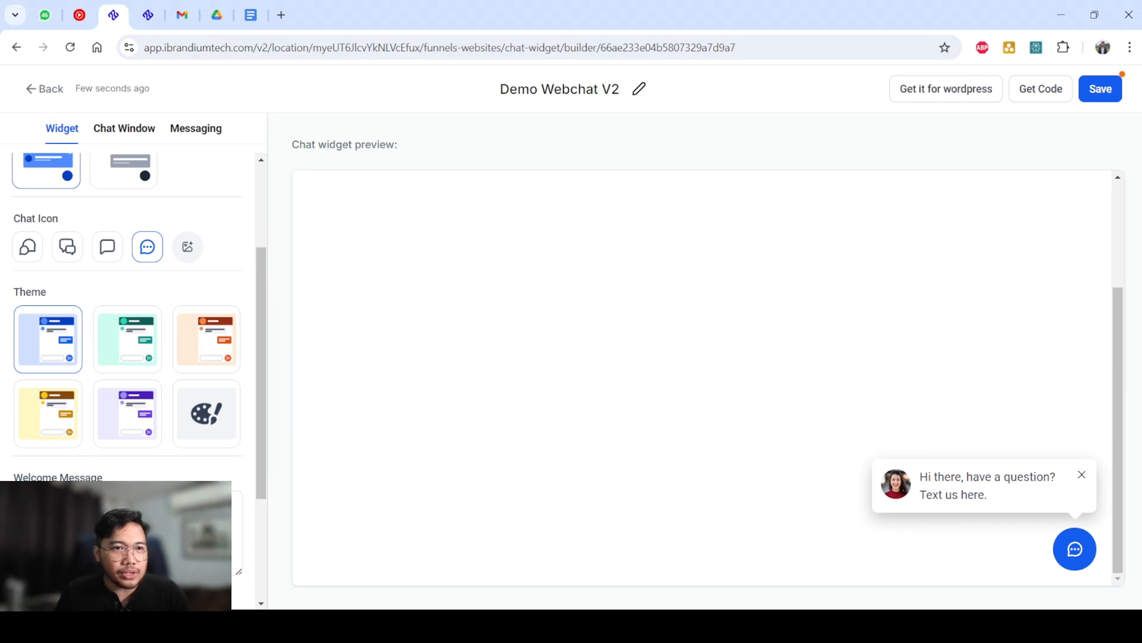
{"action": "left_click", "coordinate": [27, 247]}
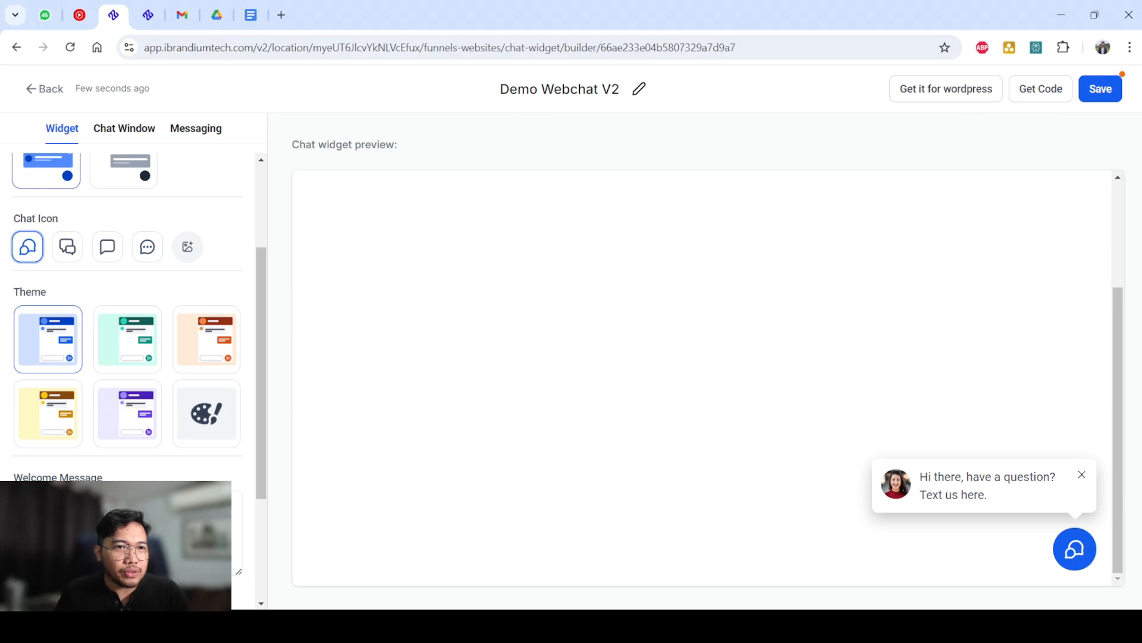
{"action": "left_click", "coordinate": [67, 247]}
{"action": "left_click", "coordinate": [27, 247]}
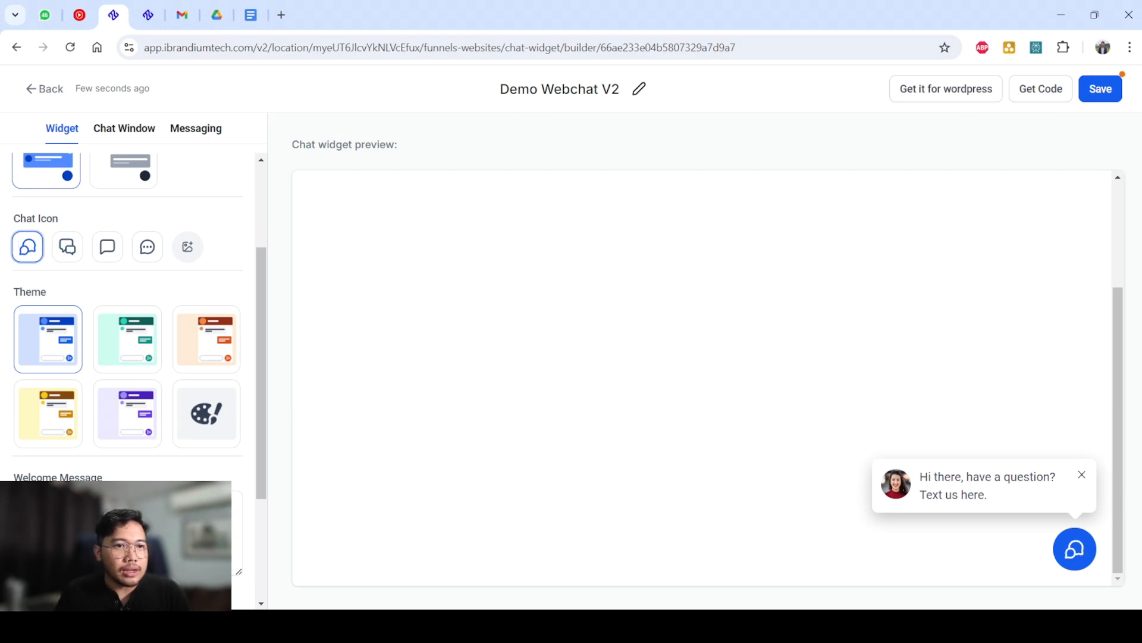
Try the green, orange, purple, yellow and blue preset themes on the widget, ending on green.
{"action": "scroll", "coordinate": [128, 357], "scroll_direction": "up", "scroll_amount": 2}
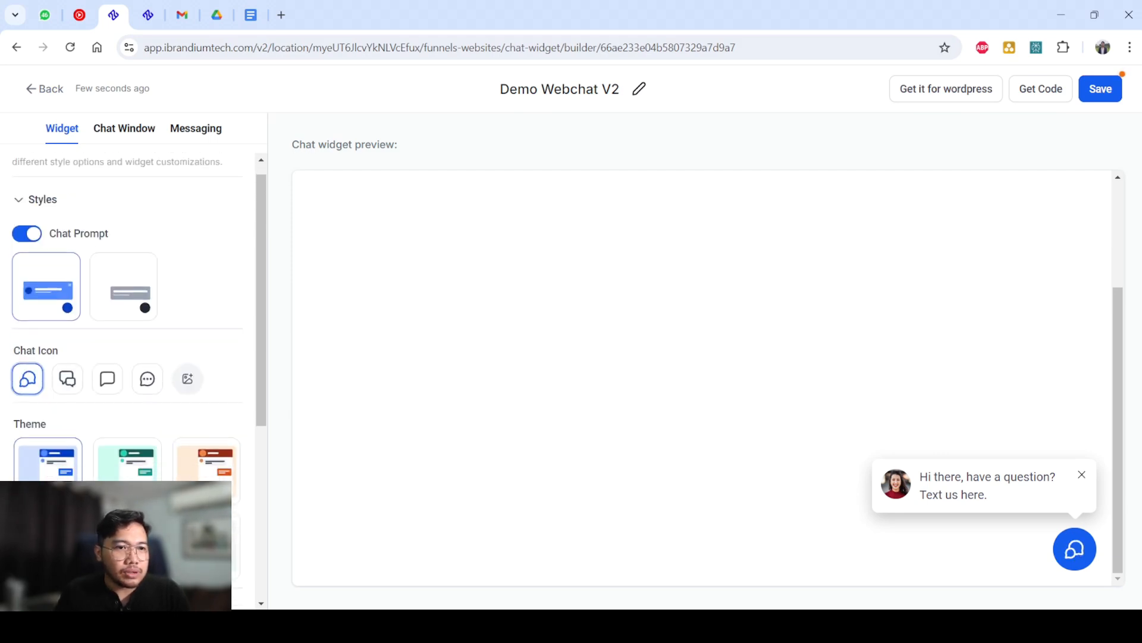
{"action": "scroll", "coordinate": [127, 357], "scroll_direction": "down", "scroll_amount": 2}
{"action": "left_click", "coordinate": [128, 339]}
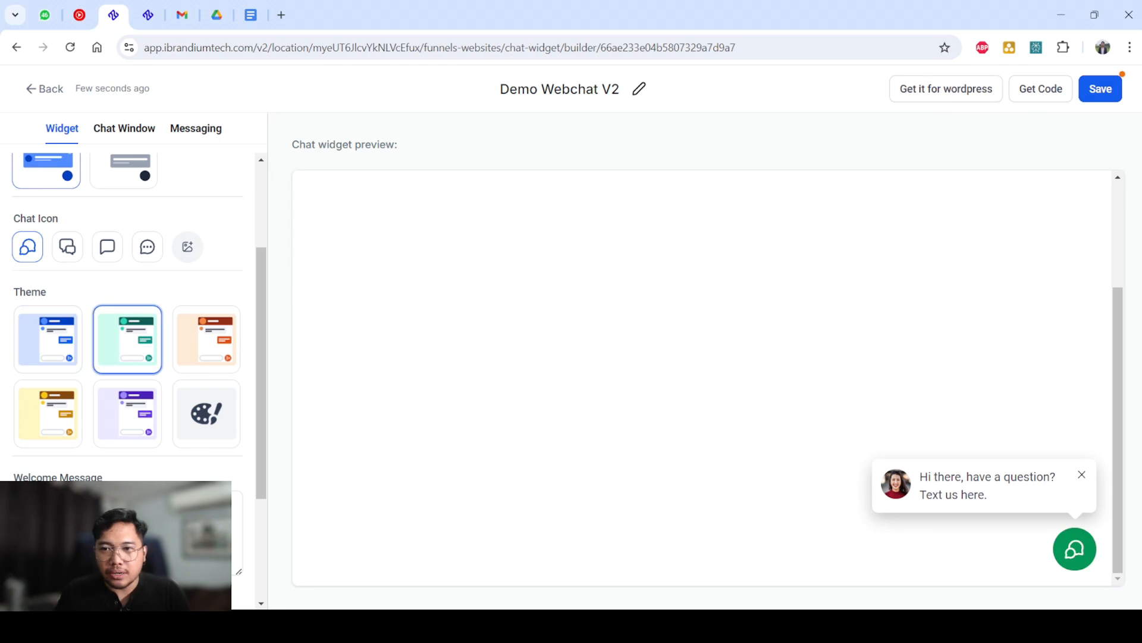
{"action": "left_click", "coordinate": [207, 339]}
{"action": "left_click", "coordinate": [128, 414]}
{"action": "left_click", "coordinate": [48, 414]}
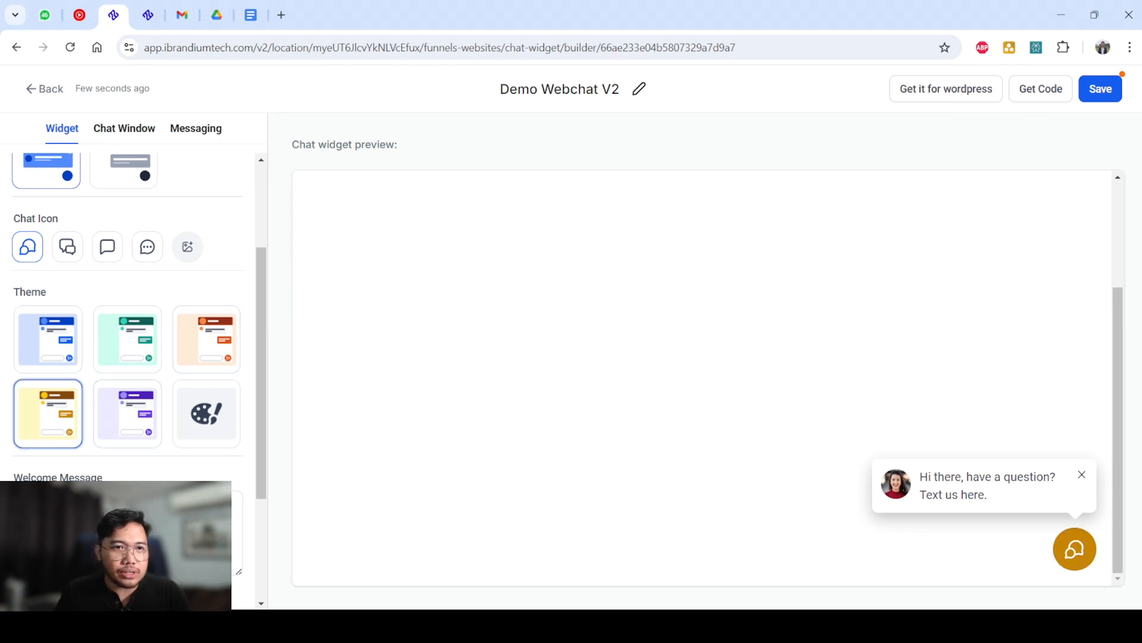
{"action": "left_click", "coordinate": [49, 340]}
{"action": "left_click", "coordinate": [127, 339]}
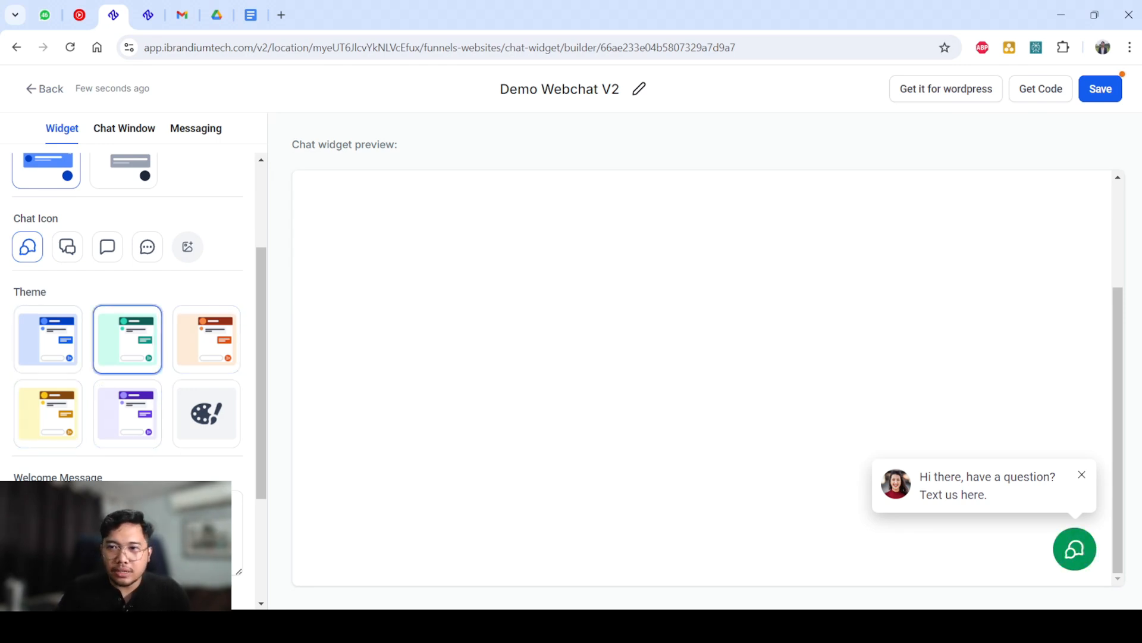
Open the chat window in the preview and compare the orange, purple and yellow themes on it, ending on purple.
{"action": "left_click", "coordinate": [1075, 549]}
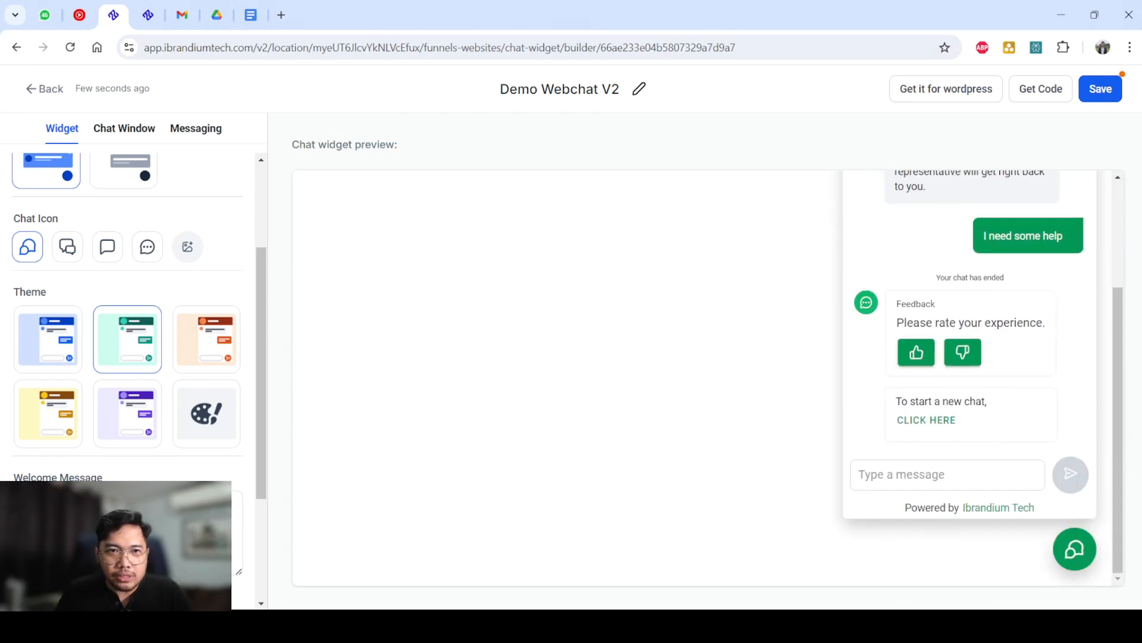
{"action": "left_click", "coordinate": [207, 339]}
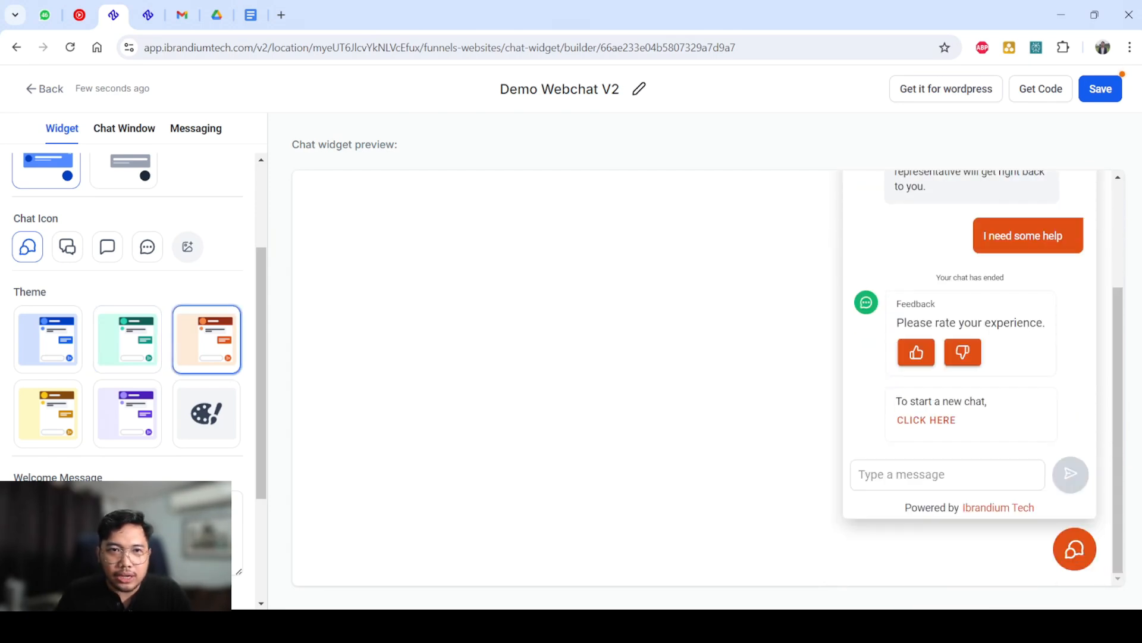
{"action": "left_click", "coordinate": [127, 414]}
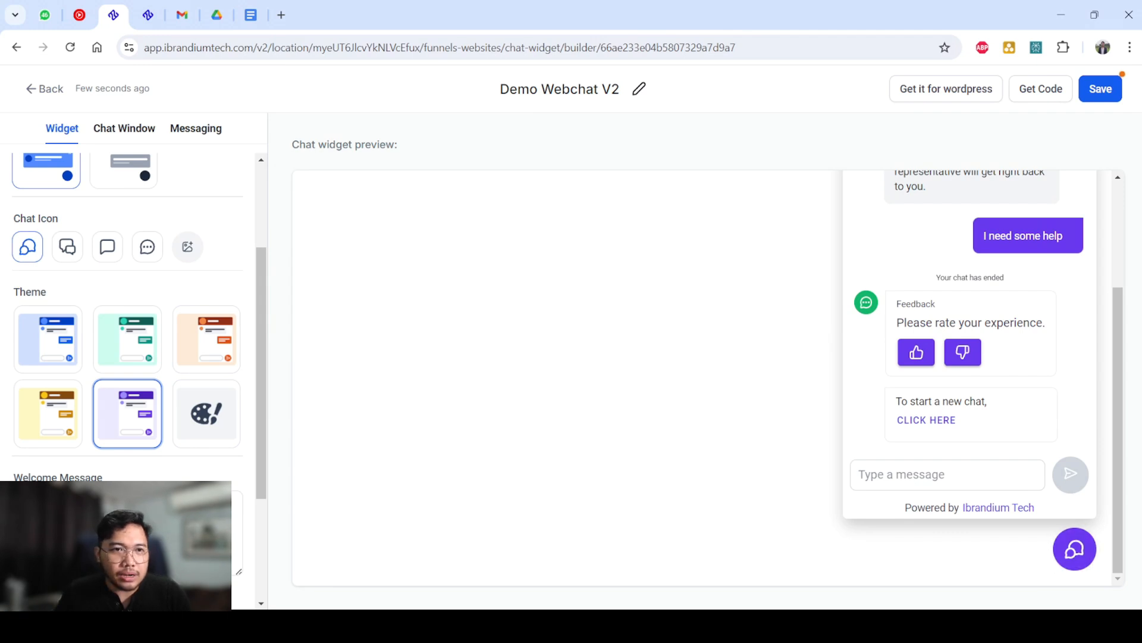
{"action": "left_click", "coordinate": [47, 414]}
{"action": "scroll", "coordinate": [970, 378], "scroll_direction": "up", "scroll_amount": 3}
{"action": "scroll", "coordinate": [970, 378], "scroll_direction": "down", "scroll_amount": 3}
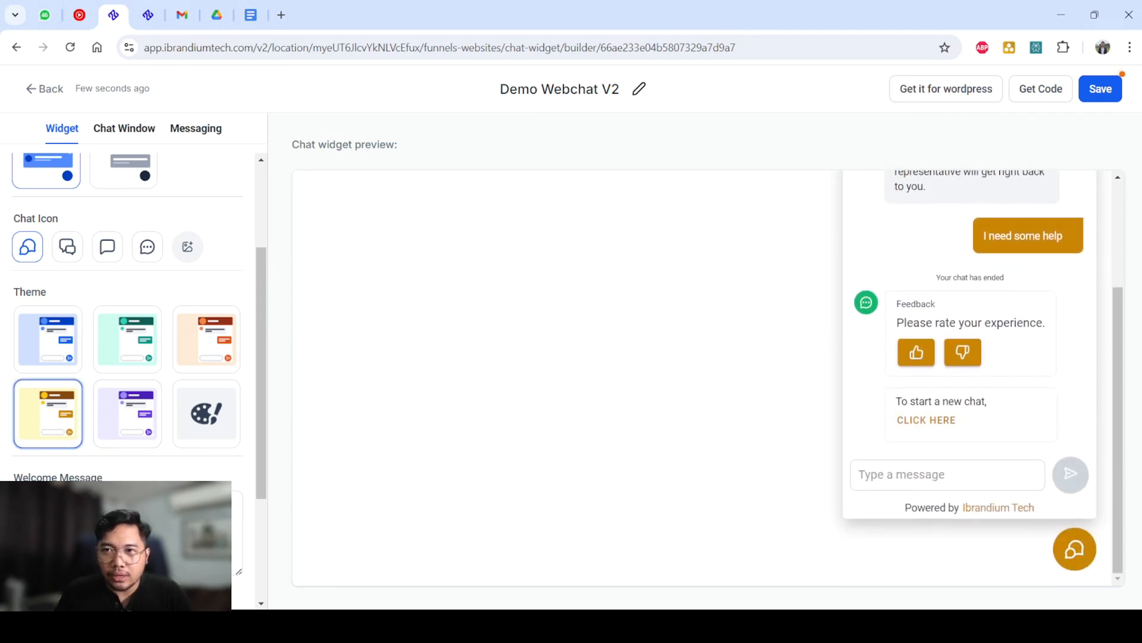
{"action": "scroll", "coordinate": [970, 378], "scroll_direction": "up", "scroll_amount": 3}
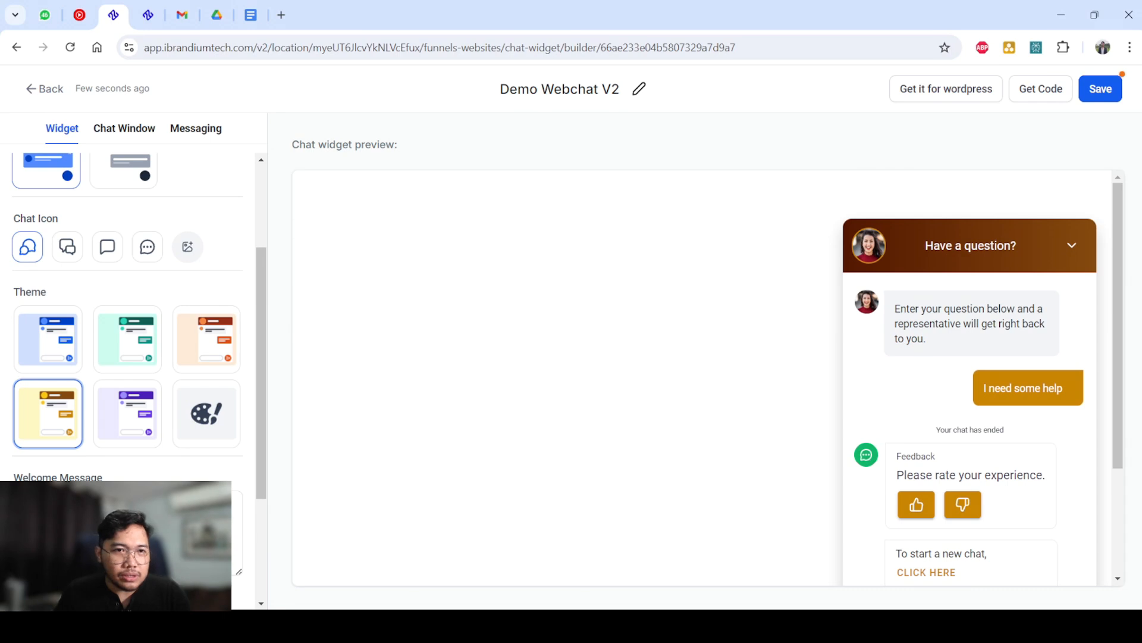
{"action": "left_click", "coordinate": [127, 414]}
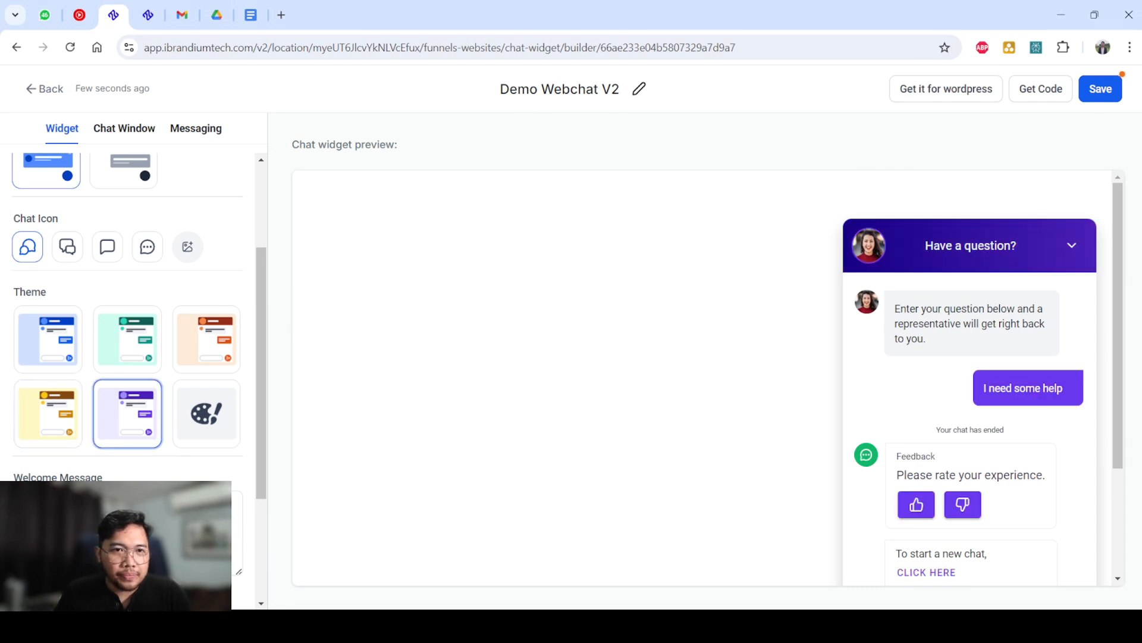
Switch the widget to the custom theme and bring its Custom Color Options into view.
{"action": "left_click", "coordinate": [206, 414]}
{"action": "scroll", "coordinate": [206, 413], "scroll_direction": "down", "scroll_amount": 3}
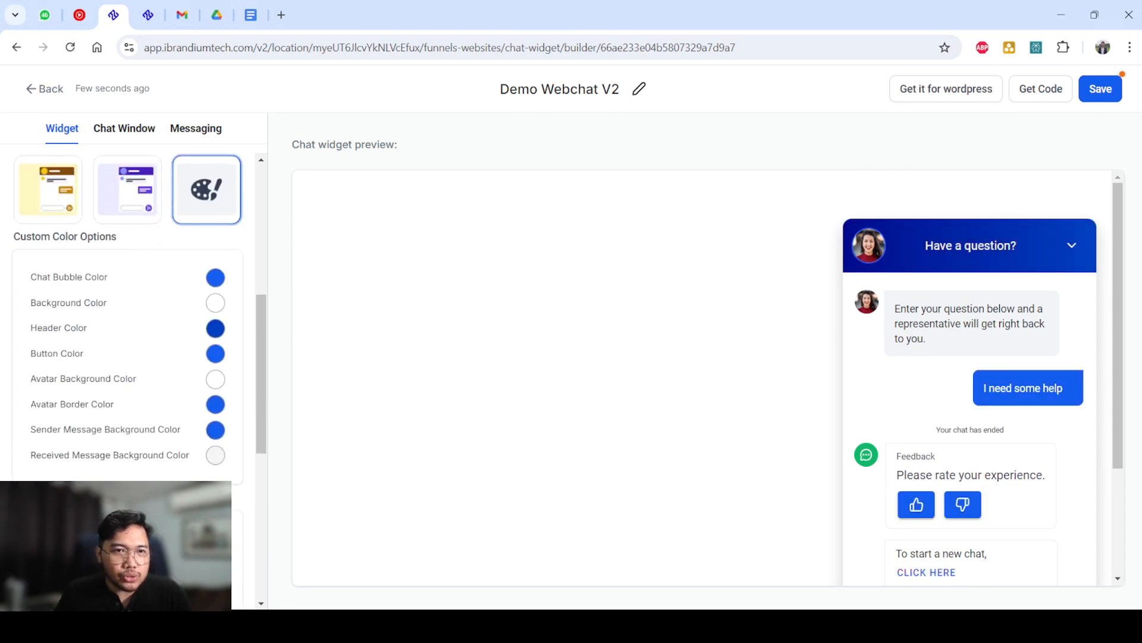
Set the Chat Bubble Color to yellow (#F2CE00FF), trying bright blue, dark slate blue and red before it.
{"action": "left_click", "coordinate": [215, 277]}
{"action": "mouse_move", "coordinate": [278, 311]}
{"action": "left_mouse_down"}
{"action": "mouse_move", "coordinate": [163, 311]}
{"action": "mouse_move", "coordinate": [192, 400]}
{"action": "mouse_move", "coordinate": [248, 295]}
{"action": "mouse_move", "coordinate": [291, 332]}
{"action": "mouse_move", "coordinate": [268, 324]}
{"action": "mouse_move", "coordinate": [293, 308]}
{"action": "left_mouse_up"}
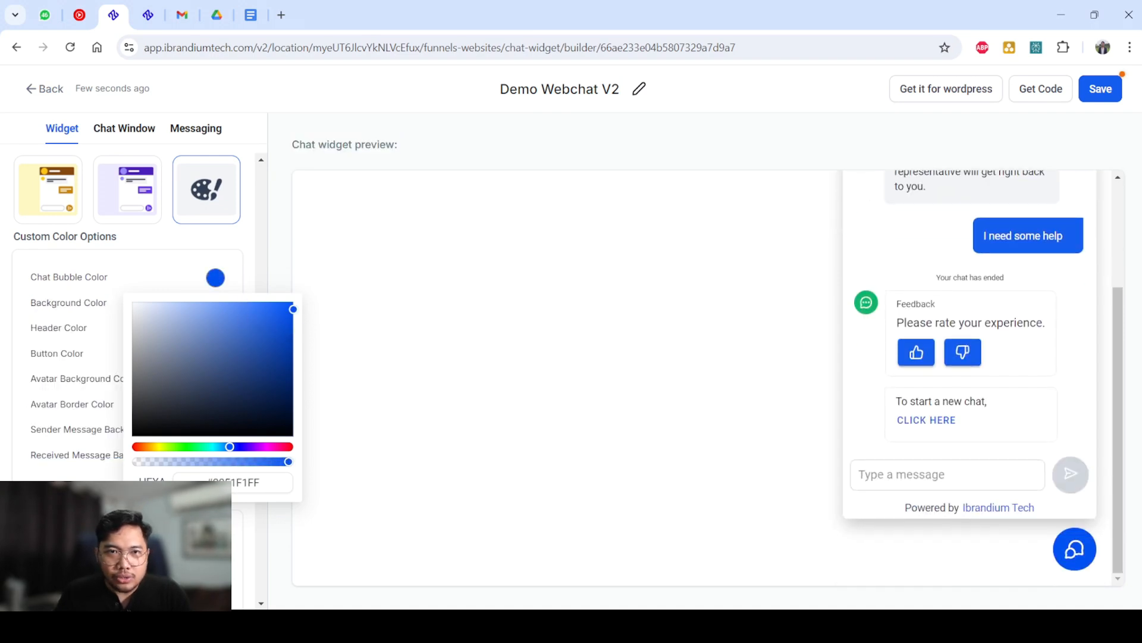
{"action": "left_click_drag", "start_coordinate": [293, 309], "coordinate": [226, 386]}
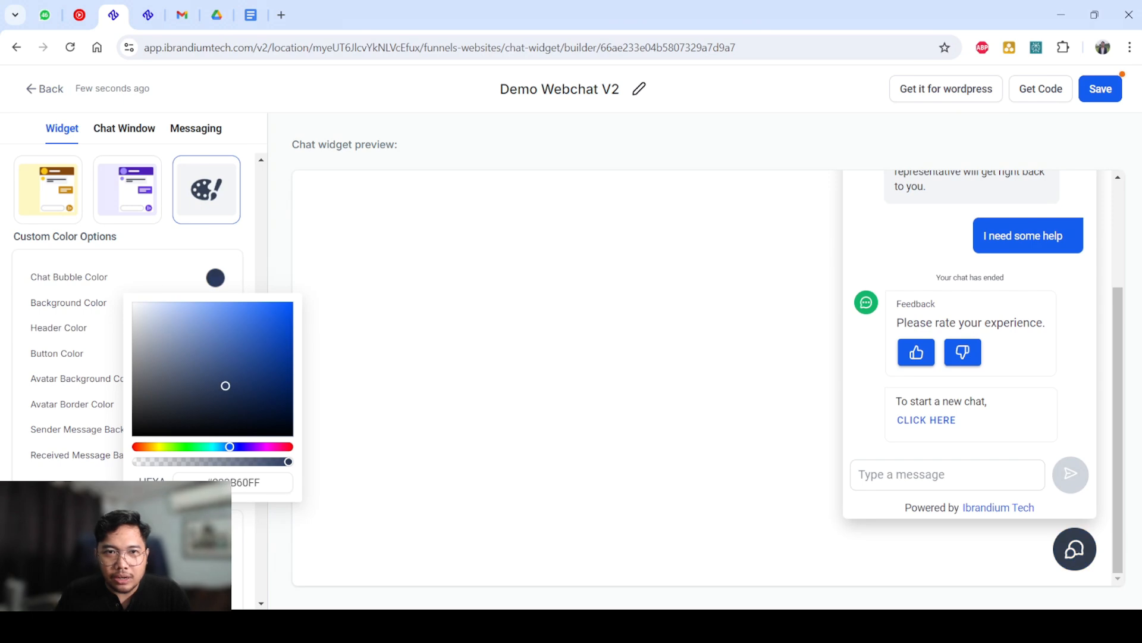
{"action": "left_click_drag", "start_coordinate": [229, 446], "coordinate": [289, 447]}
{"action": "left_click_drag", "start_coordinate": [226, 385], "coordinate": [294, 302]}
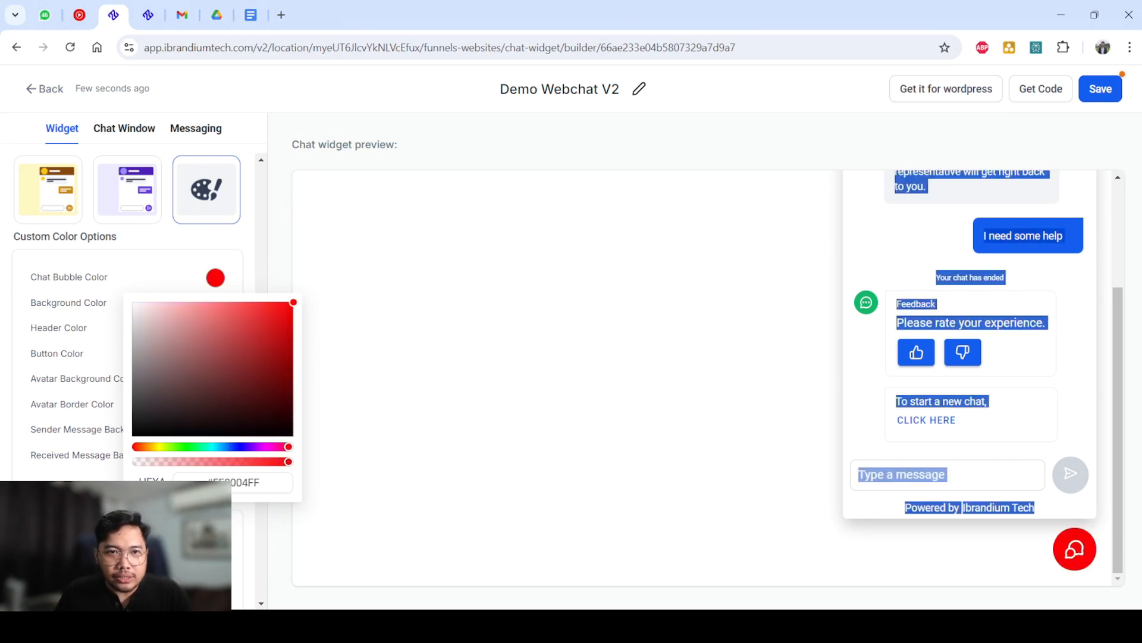
{"action": "left_click_drag", "start_coordinate": [135, 447], "coordinate": [160, 446]}
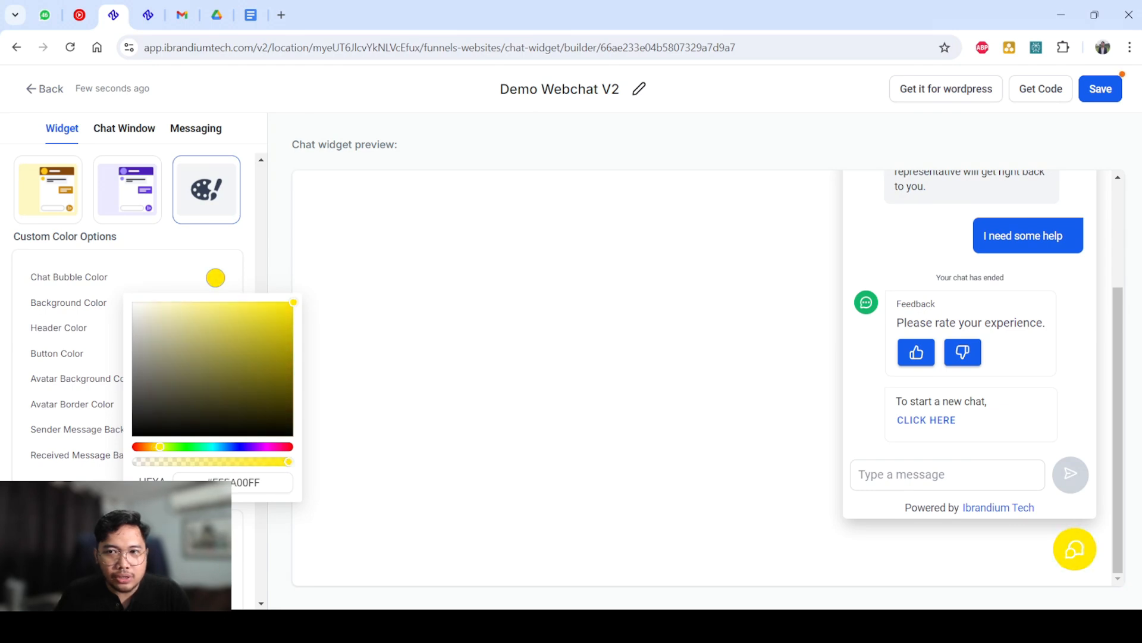
{"action": "mouse_move", "coordinate": [294, 302]}
{"action": "left_mouse_down"}
{"action": "mouse_move", "coordinate": [286, 334]}
{"action": "mouse_move", "coordinate": [249, 302]}
{"action": "mouse_move", "coordinate": [294, 304]}
{"action": "mouse_move", "coordinate": [294, 349]}
{"action": "mouse_move", "coordinate": [293, 309]}
{"action": "left_mouse_up"}
Reopen the Chat Bubble Color and copy its HEXA code, F2CE00FF.
{"action": "scroll", "coordinate": [259, 262], "scroll_direction": "up", "scroll_amount": 6}
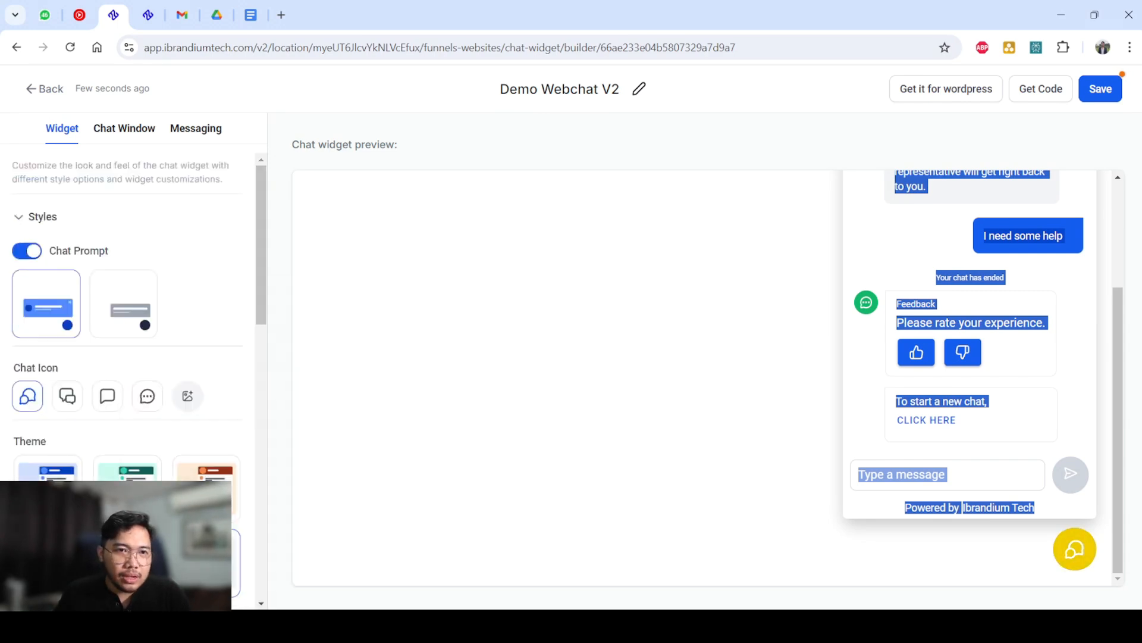
{"action": "left_click", "coordinate": [202, 298]}
{"action": "scroll", "coordinate": [202, 297], "scroll_direction": "down", "scroll_amount": 3}
{"action": "left_click", "coordinate": [213, 505]}
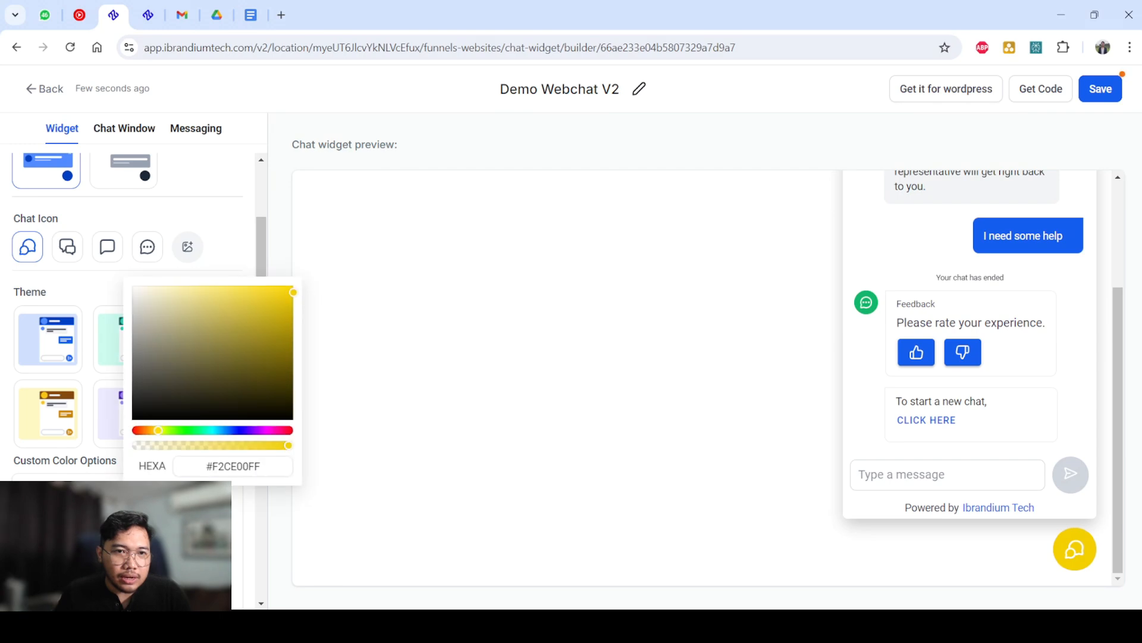
{"action": "double_click", "coordinate": [233, 466]}
{"action": "key", "text": "ctrl+c"}
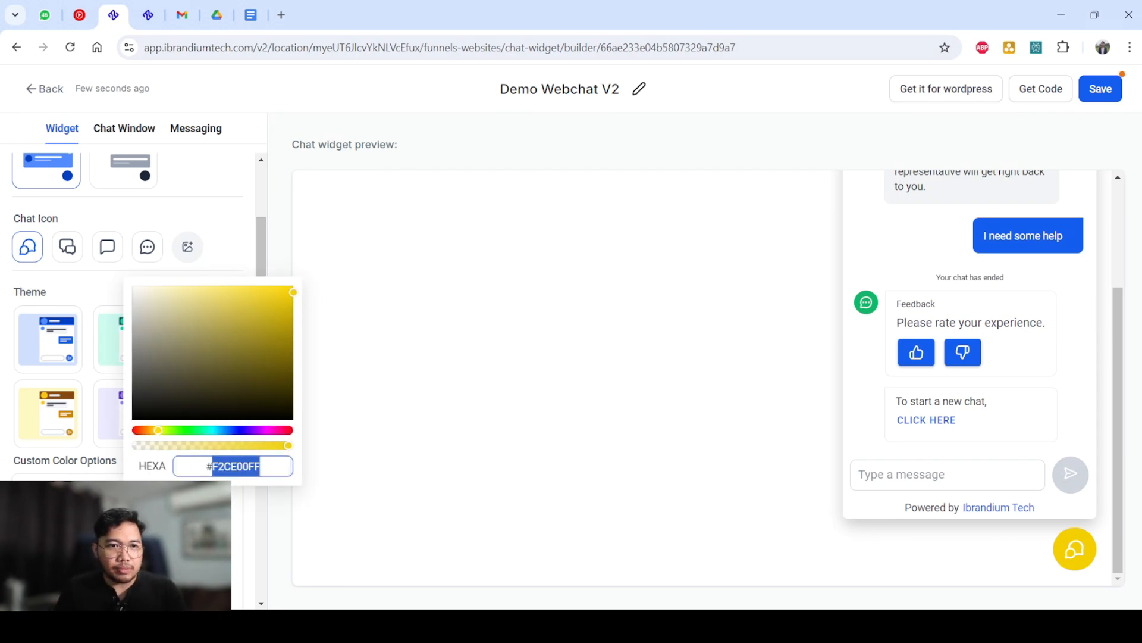
{"action": "left_click", "coordinate": [238, 506]}
Set the widget's Background Color to a light grey and close its colour picker.
{"action": "scroll", "coordinate": [238, 505], "scroll_direction": "down", "scroll_amount": 2}
{"action": "left_click", "coordinate": [215, 378]}
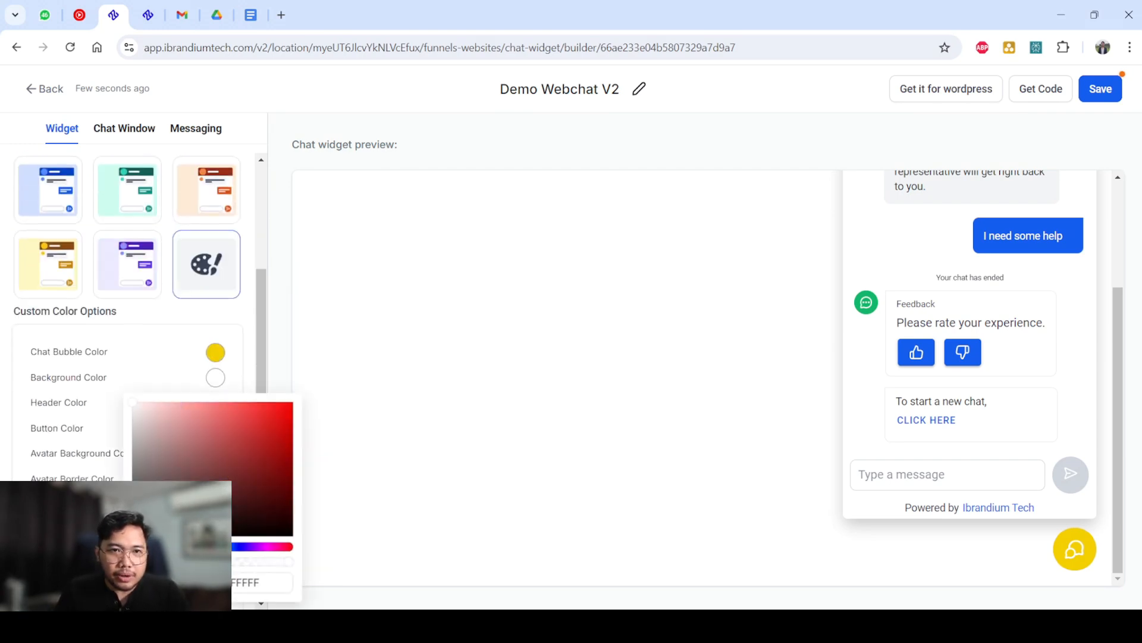
{"action": "left_click_drag", "start_coordinate": [169, 436], "coordinate": [133, 412]}
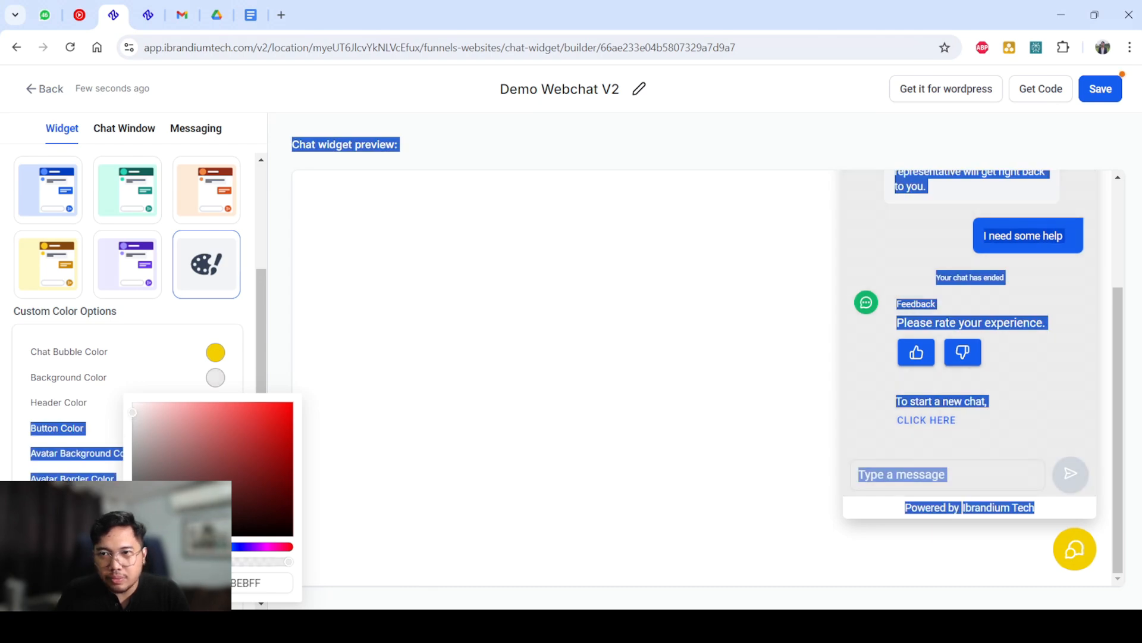
{"action": "scroll", "coordinate": [702, 378], "scroll_direction": "up", "scroll_amount": 3}
{"action": "scroll", "coordinate": [702, 378], "scroll_direction": "down", "scroll_amount": 3}
{"action": "left_click", "coordinate": [702, 378]}
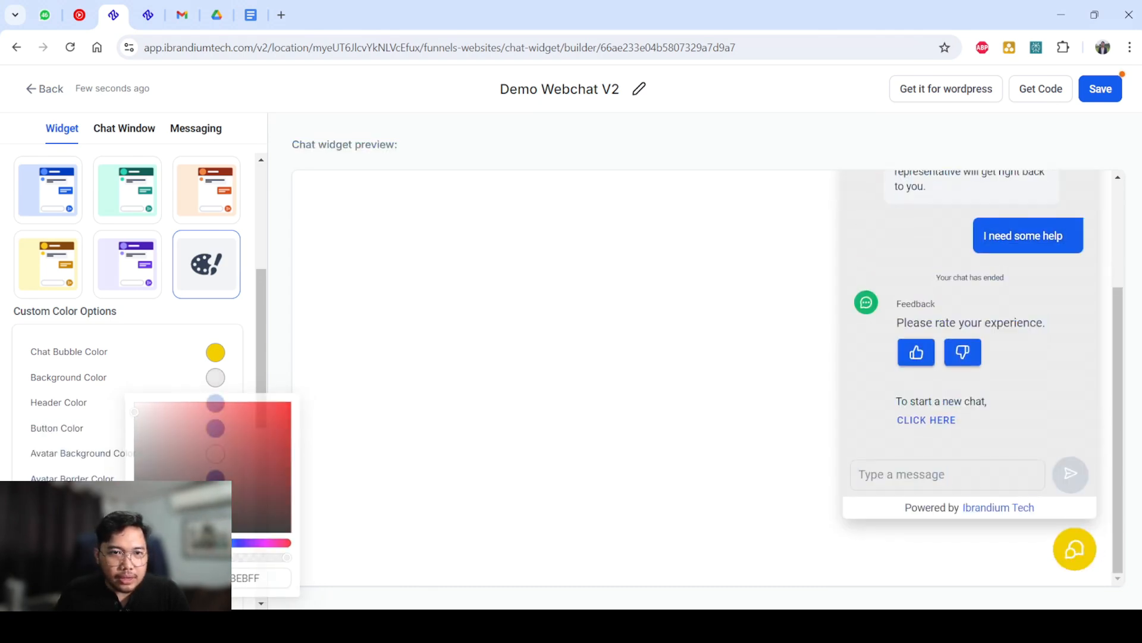
Replace the Header Color code with the copied yellow F2CE00FF and check the header in the preview.
{"action": "left_click", "coordinate": [215, 403]}
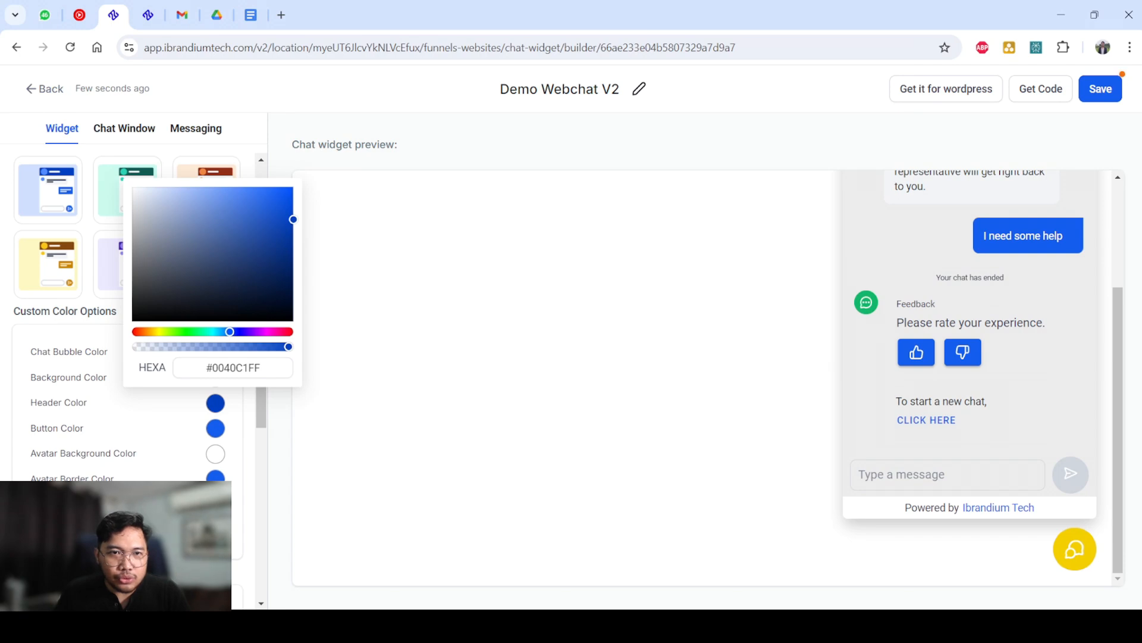
{"action": "left_click_drag", "start_coordinate": [260, 367], "coordinate": [213, 367]}
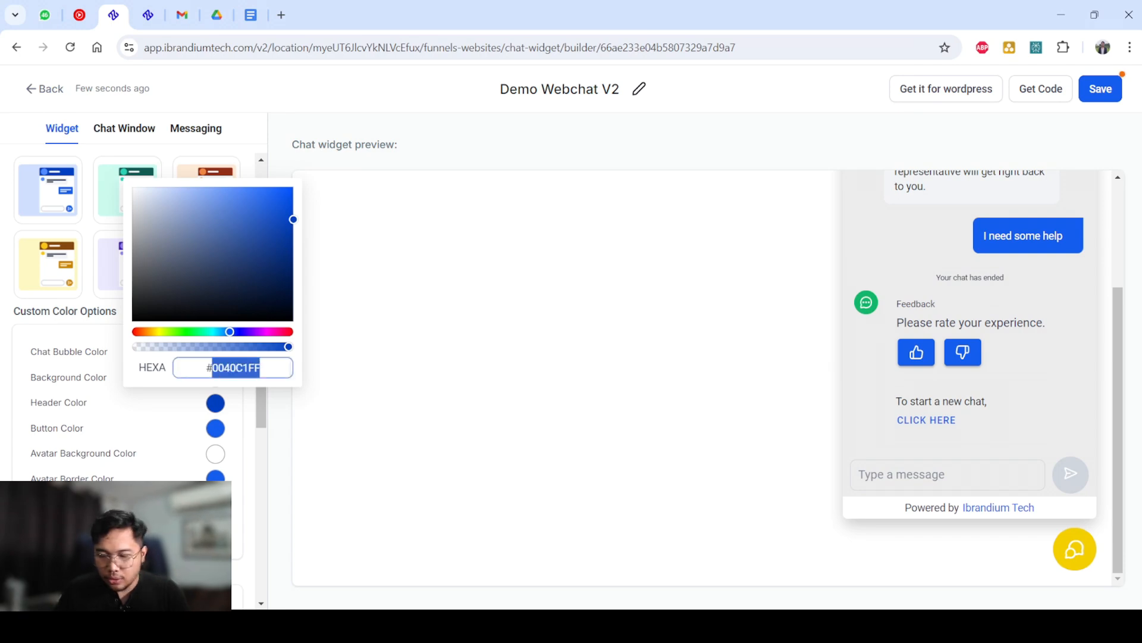
{"action": "key", "text": "ctrl+v"}
{"action": "left_click", "coordinate": [428, 357]}
{"action": "scroll", "coordinate": [702, 377], "scroll_direction": "up", "scroll_amount": 3}
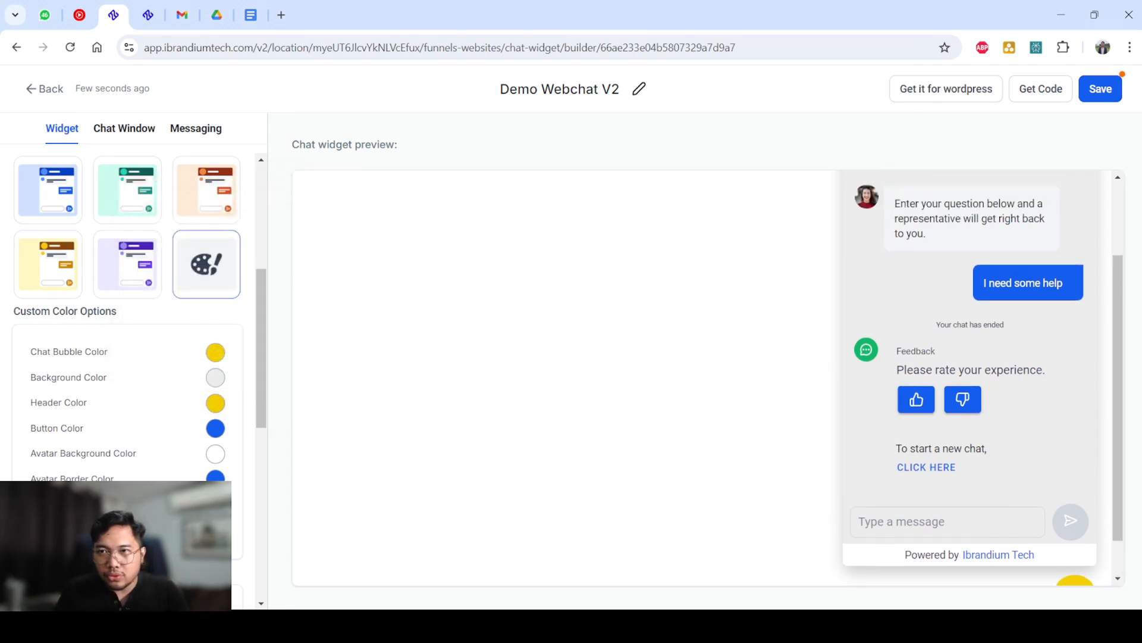
{"action": "scroll", "coordinate": [128, 315], "scroll_direction": "down", "scroll_amount": 4}
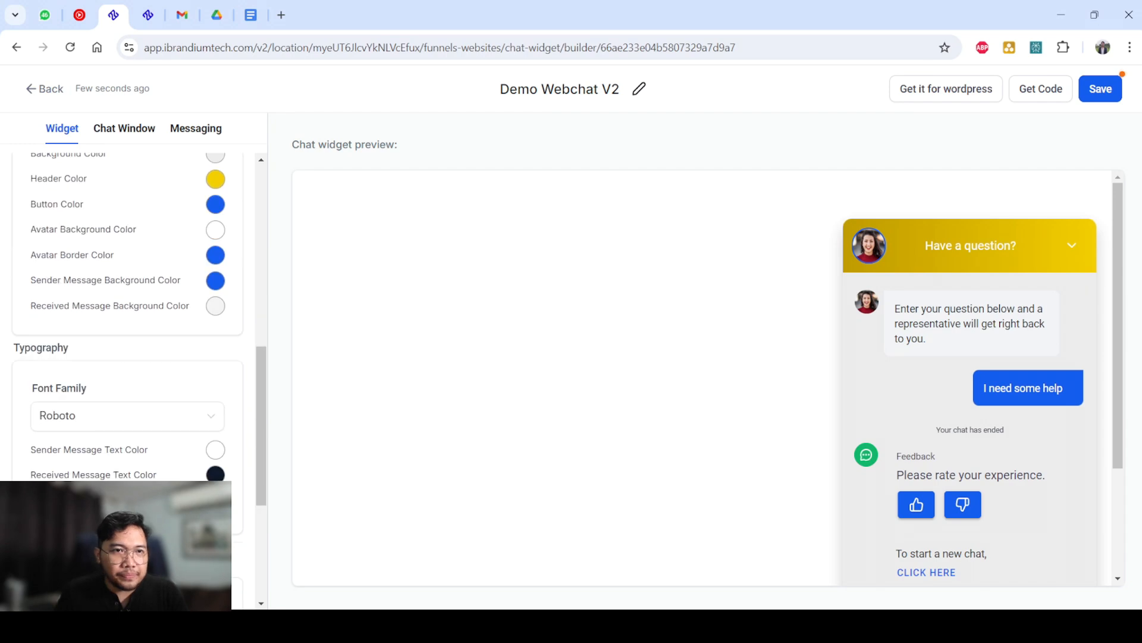
{"action": "scroll", "coordinate": [128, 315], "scroll_direction": "up", "scroll_amount": 1}
{"action": "left_click", "coordinate": [216, 355]}
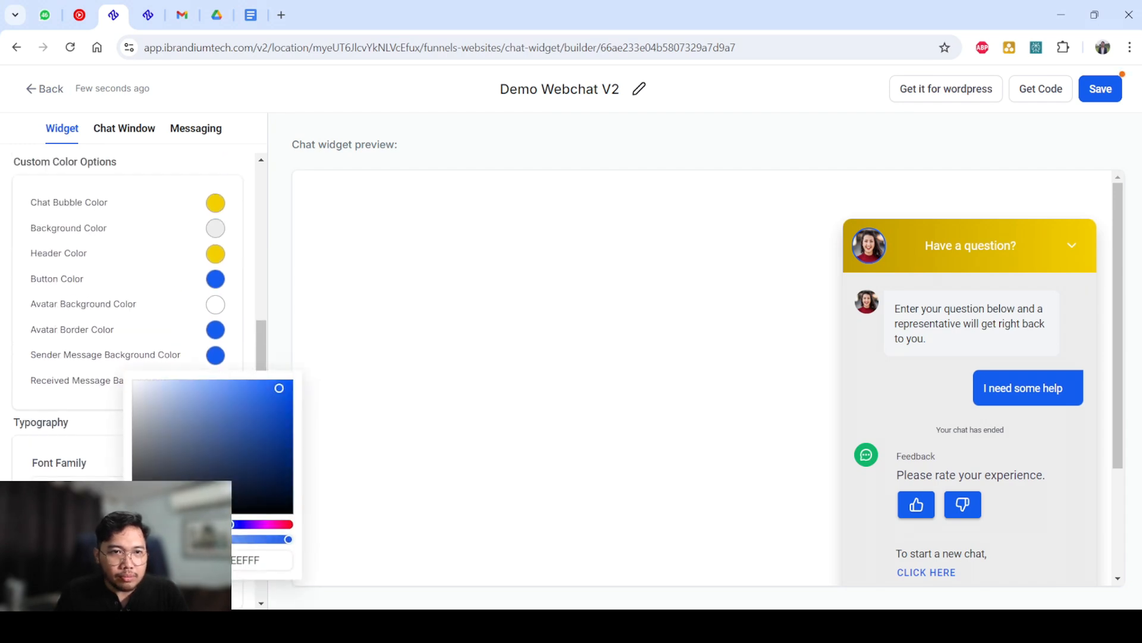
{"action": "scroll", "coordinate": [703, 377], "scroll_direction": "down", "scroll_amount": 1}
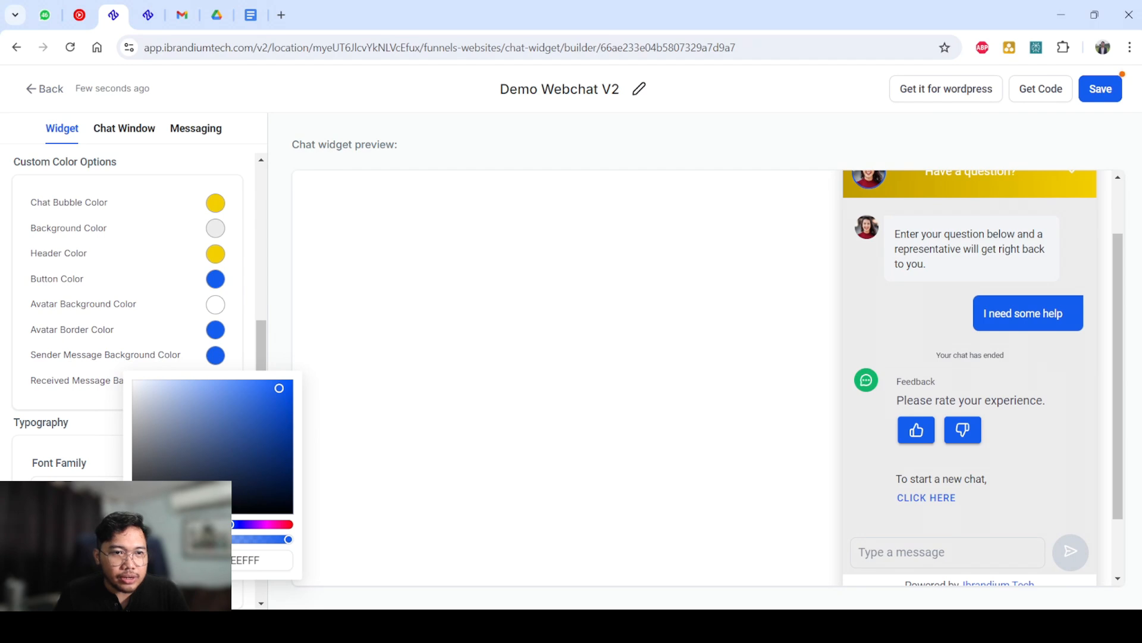
Set the Avatar Background Color to pure red and check the preview.
{"action": "left_click", "coordinate": [216, 305]}
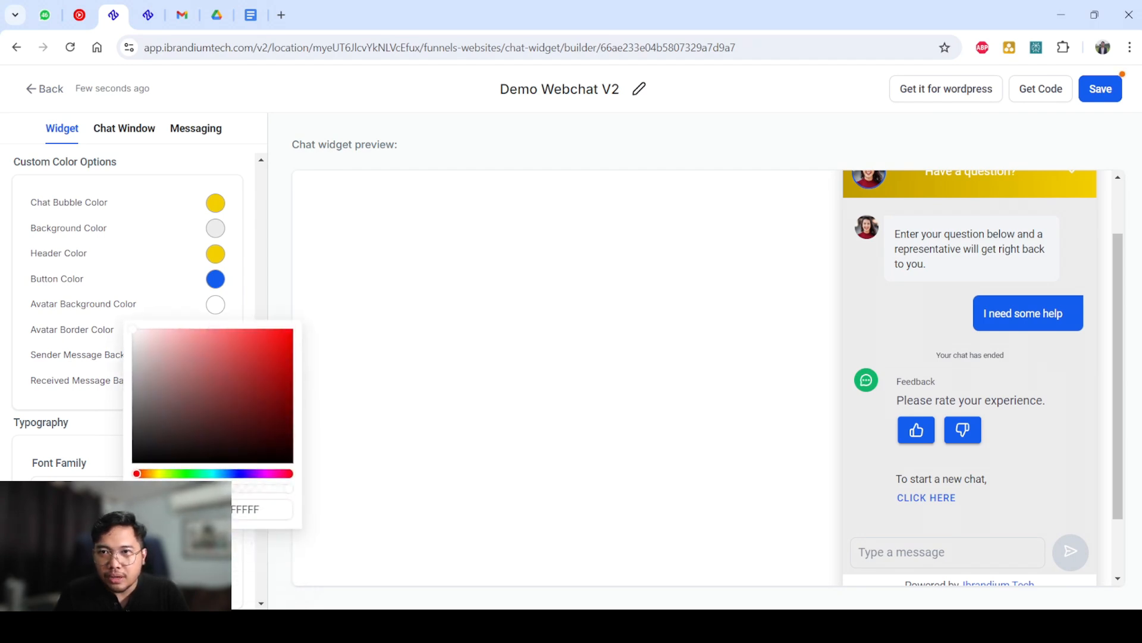
{"action": "scroll", "coordinate": [702, 378], "scroll_direction": "up", "scroll_amount": 1}
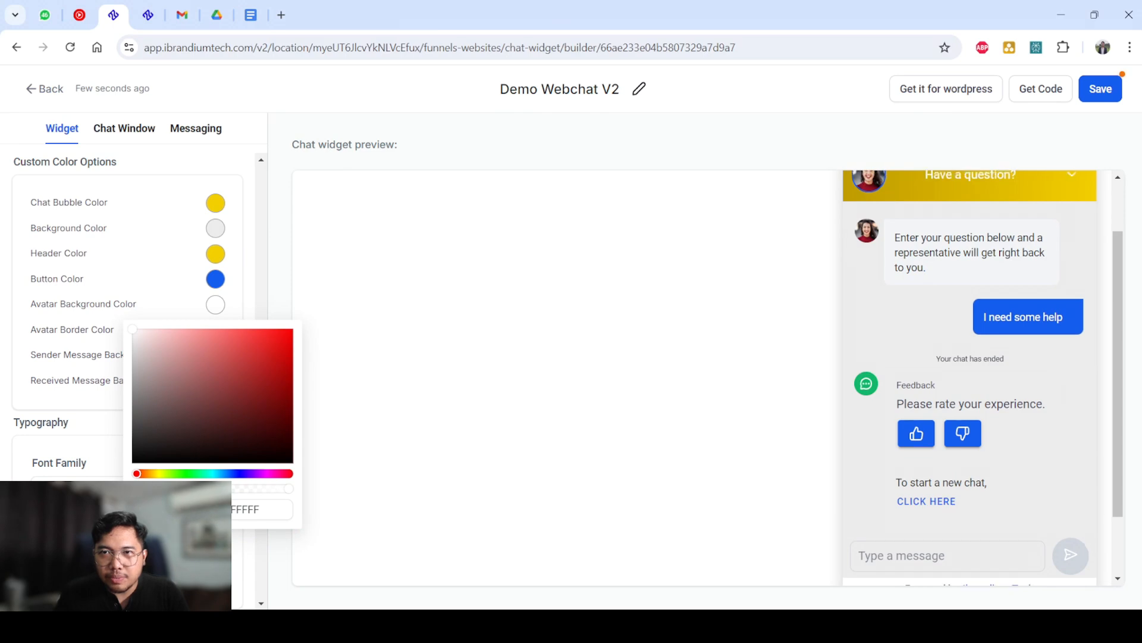
{"action": "left_click_drag", "start_coordinate": [134, 330], "coordinate": [294, 329]}
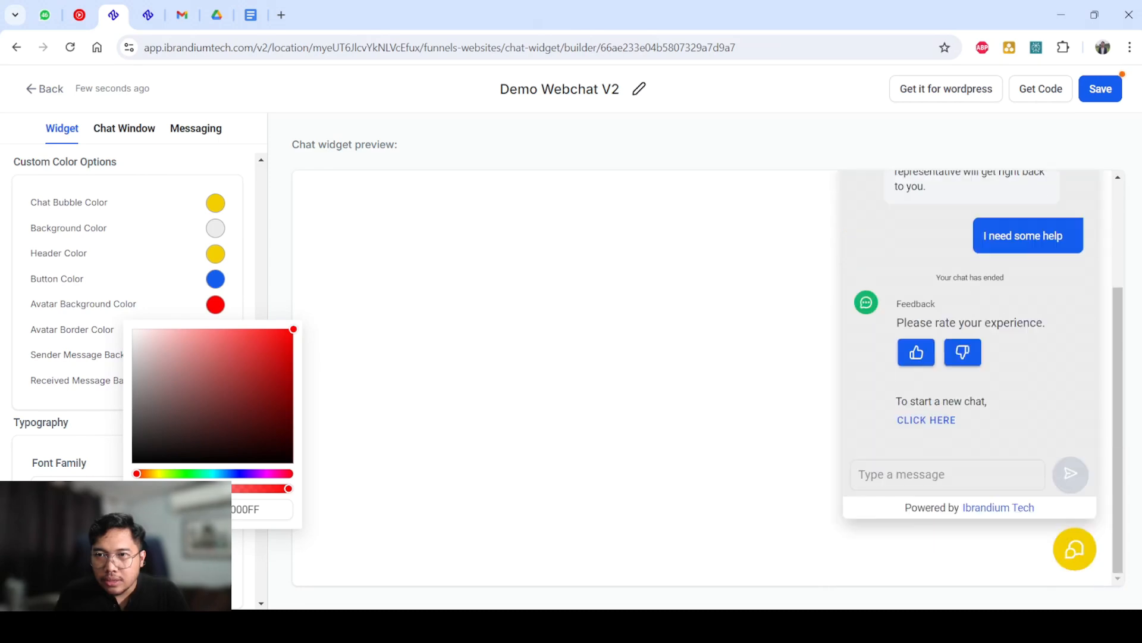
{"action": "scroll", "coordinate": [970, 378], "scroll_direction": "down", "scroll_amount": 3}
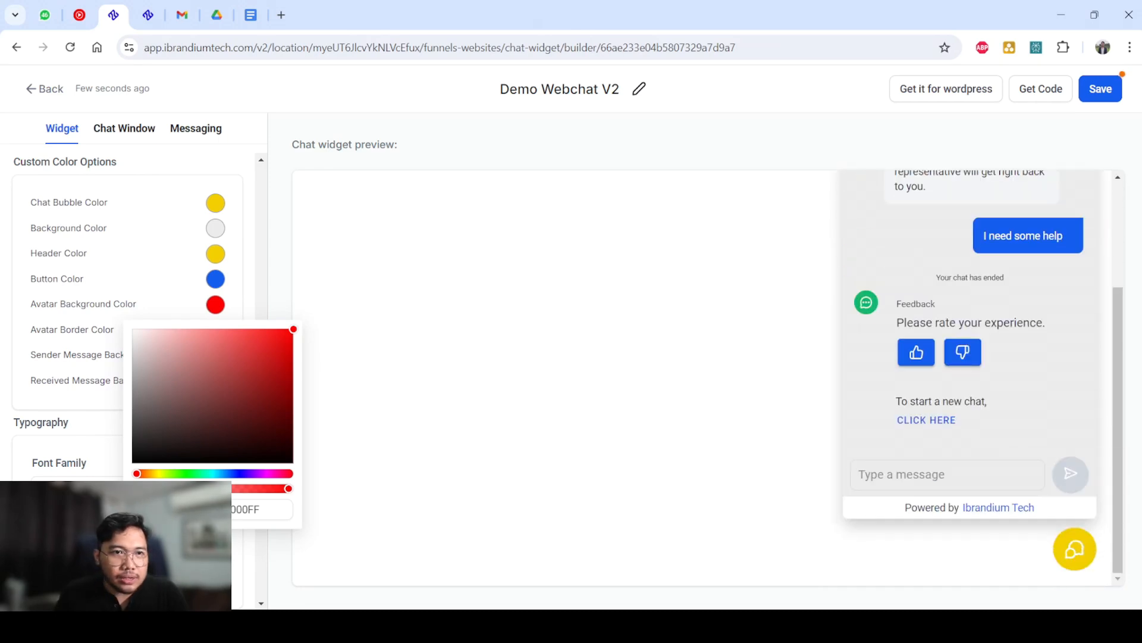
{"action": "left_click", "coordinate": [702, 381]}
Set the Sender Message Background Color to a brighter, fully saturated blue.
{"action": "left_click", "coordinate": [216, 355]}
{"action": "mouse_move", "coordinate": [275, 387]}
{"action": "left_mouse_down"}
{"action": "mouse_move", "coordinate": [252, 415]}
{"action": "mouse_move", "coordinate": [156, 398]}
{"action": "mouse_move", "coordinate": [294, 379]}
{"action": "left_mouse_up"}
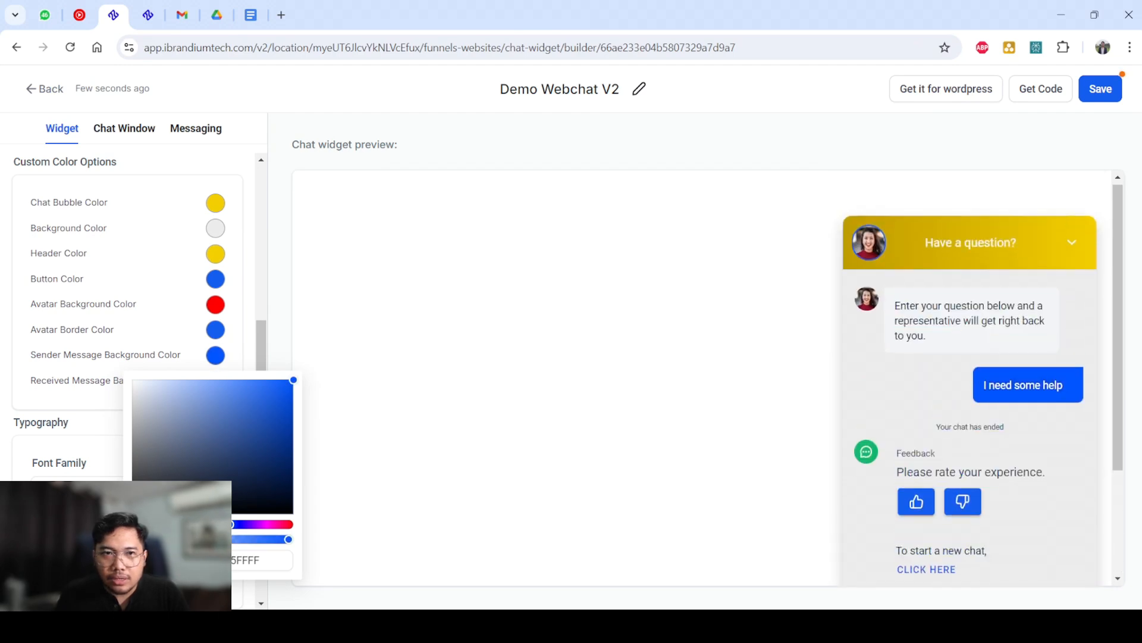
{"action": "key", "text": "Escape"}
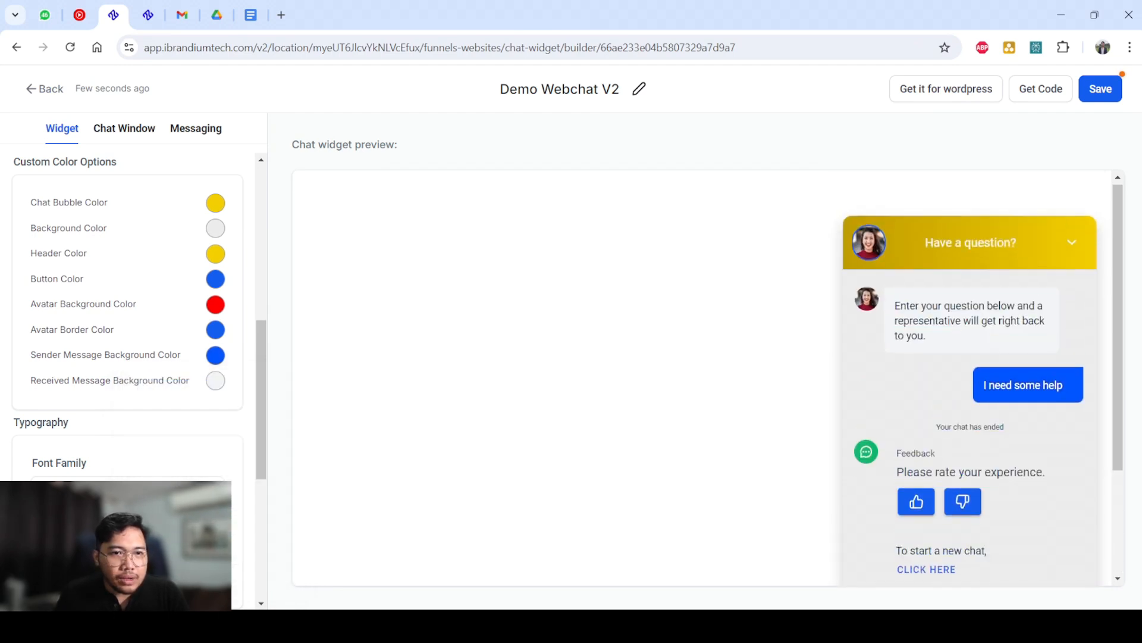
Replace the avatar image under Widget Customization with the handshake logo from the media library.
{"action": "left_click", "coordinate": [216, 355]}
{"action": "scroll", "coordinate": [130, 357], "scroll_direction": "down", "scroll_amount": 3}
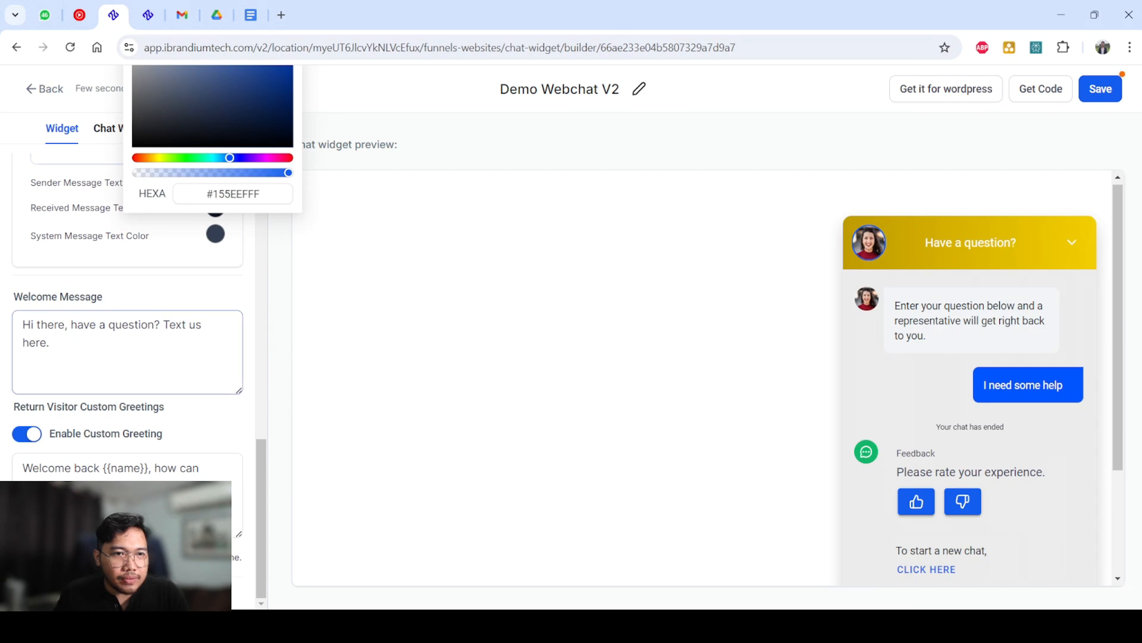
{"action": "scroll", "coordinate": [128, 357], "scroll_direction": "down", "scroll_amount": 6}
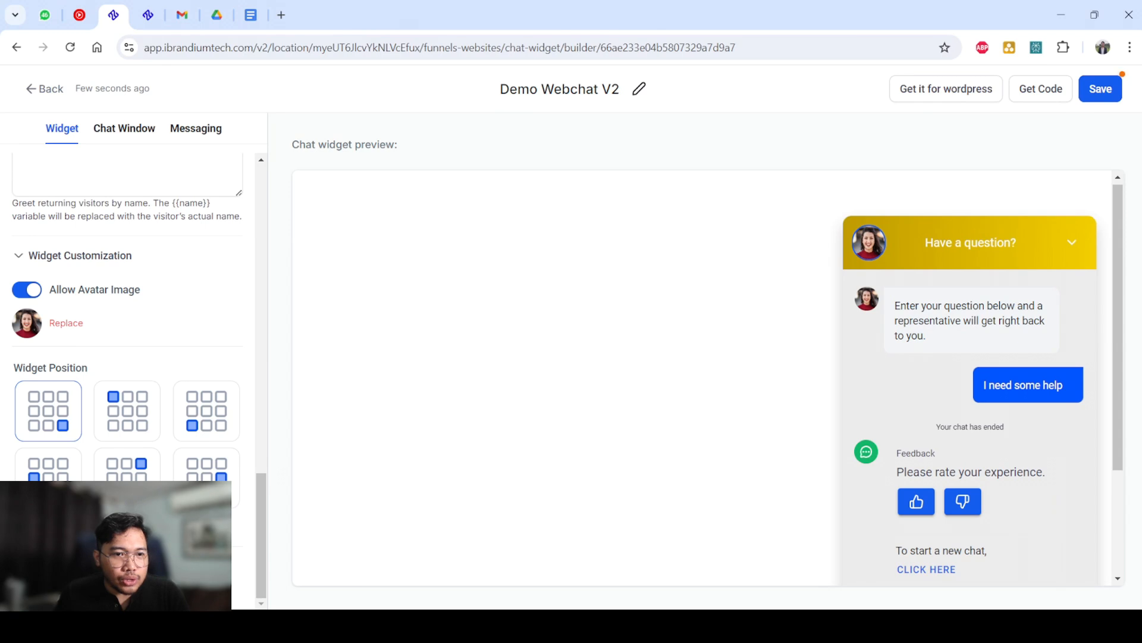
{"action": "left_click", "coordinate": [67, 323]}
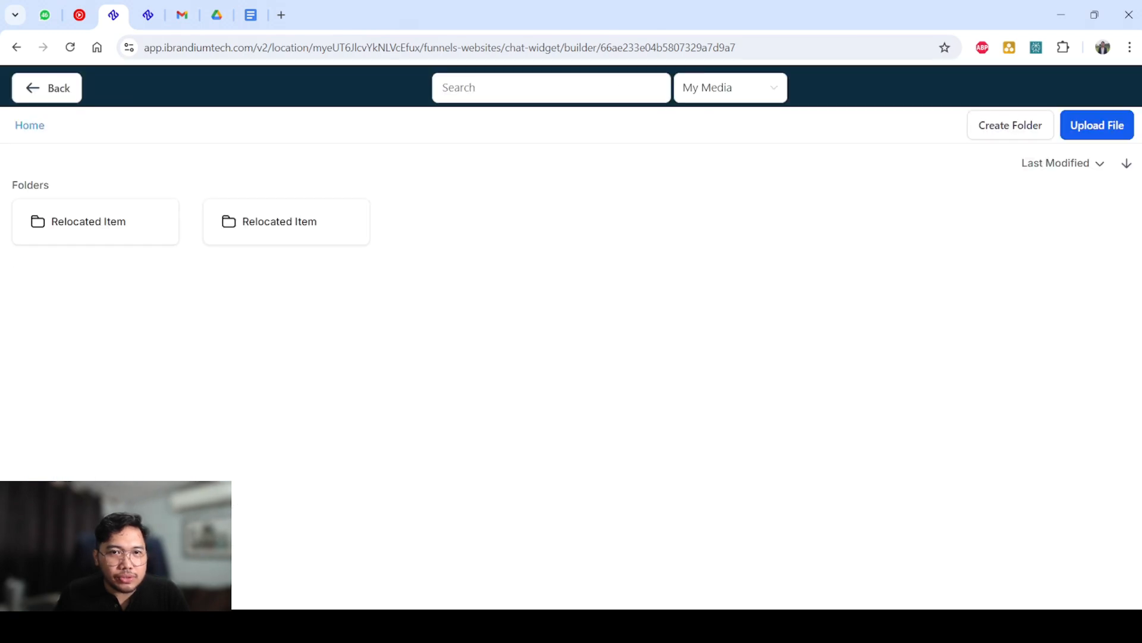
{"action": "left_click", "coordinate": [286, 321]}
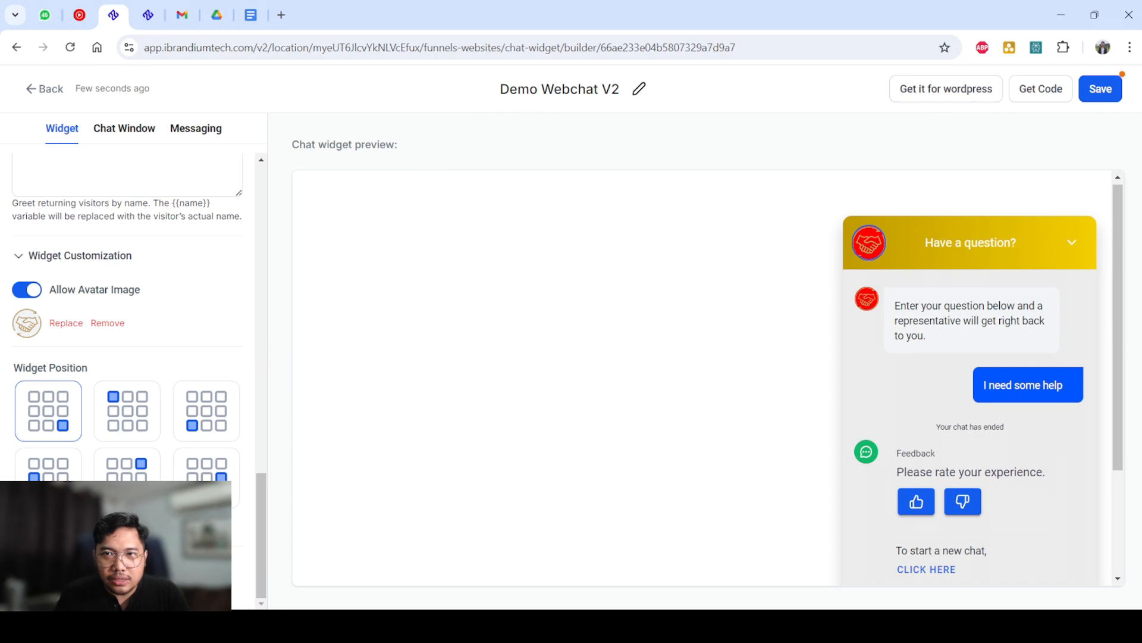
Set the Typography Font Family to Arial and check the chat window text in the preview.
{"action": "scroll", "coordinate": [127, 322], "scroll_direction": "up", "scroll_amount": 10}
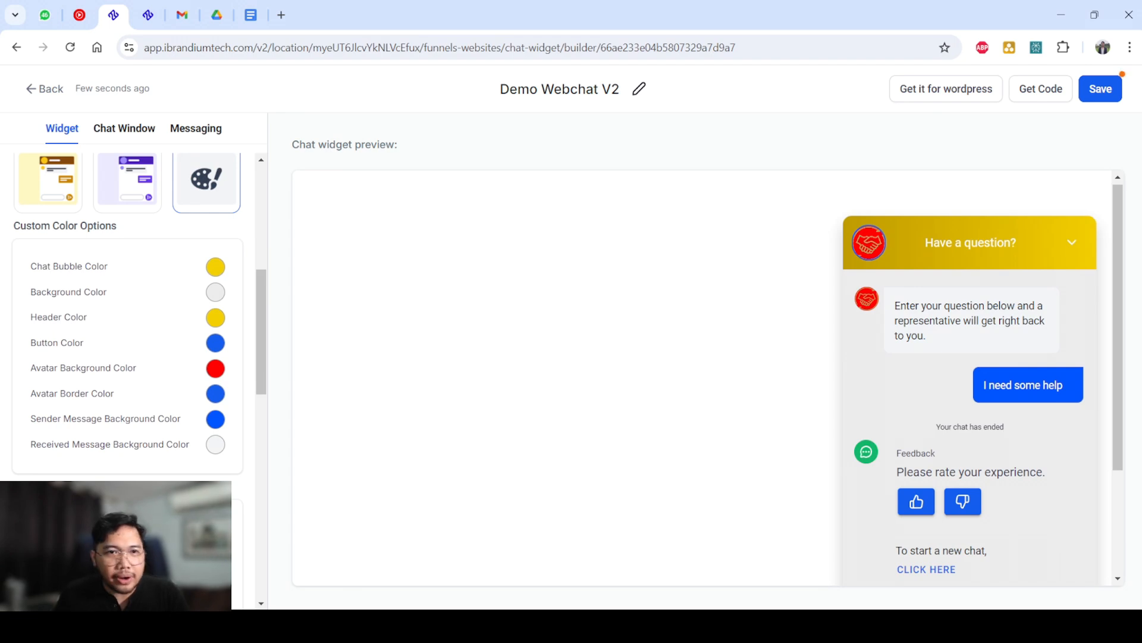
{"action": "scroll", "coordinate": [128, 315], "scroll_direction": "down", "scroll_amount": 2}
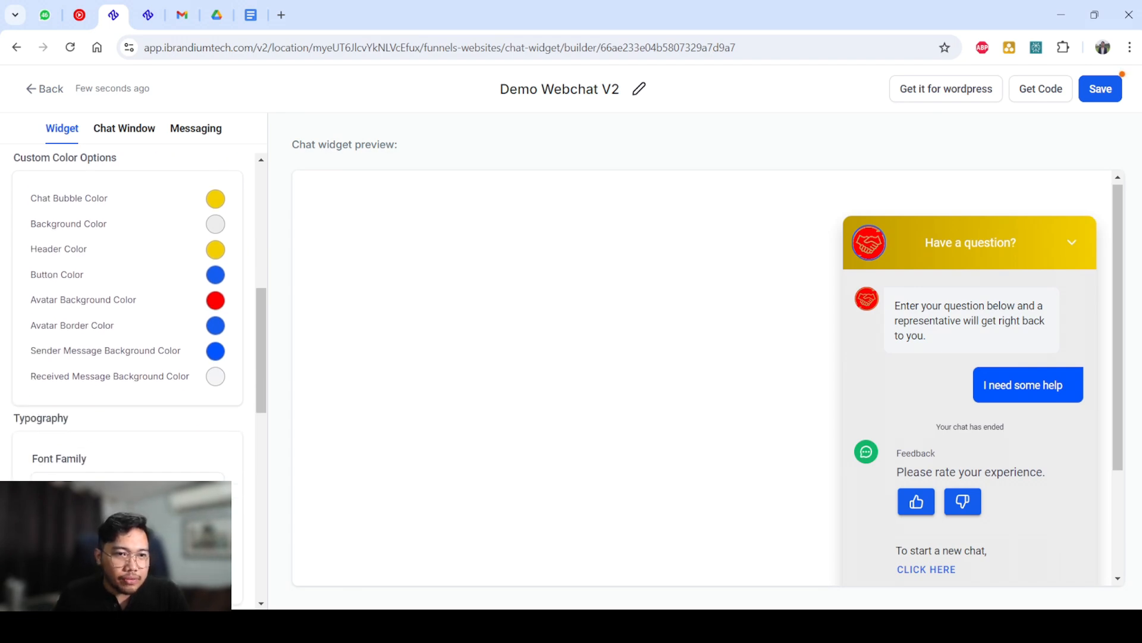
{"action": "scroll", "coordinate": [127, 315], "scroll_direction": "down", "scroll_amount": 2}
{"action": "left_click", "coordinate": [127, 405]}
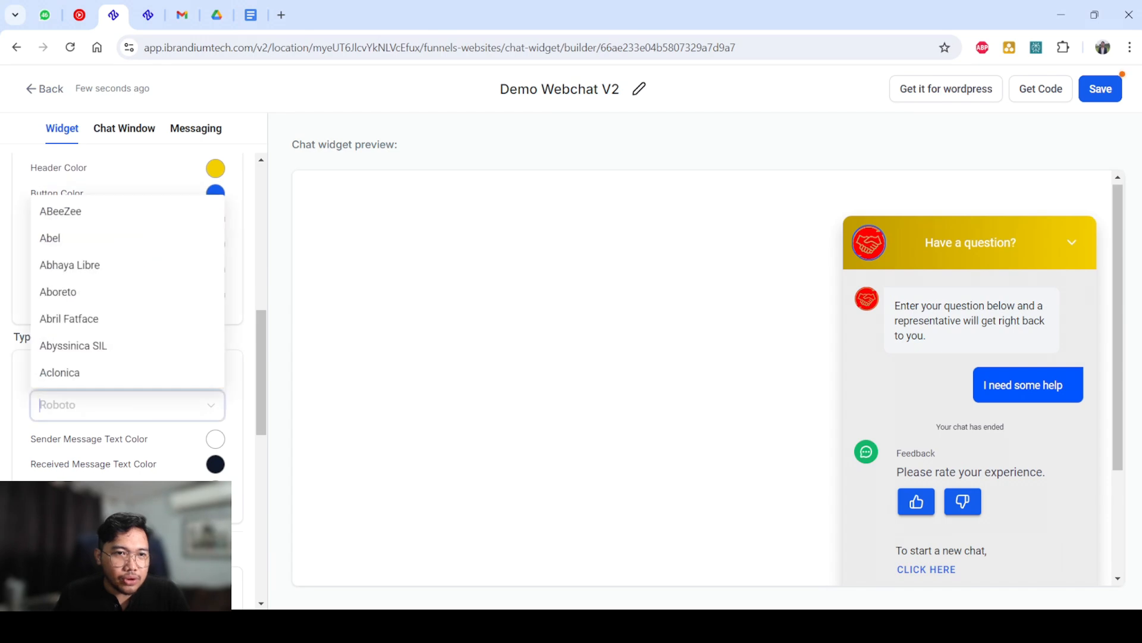
{"action": "scroll", "coordinate": [128, 291], "scroll_direction": "down", "scroll_amount": 9}
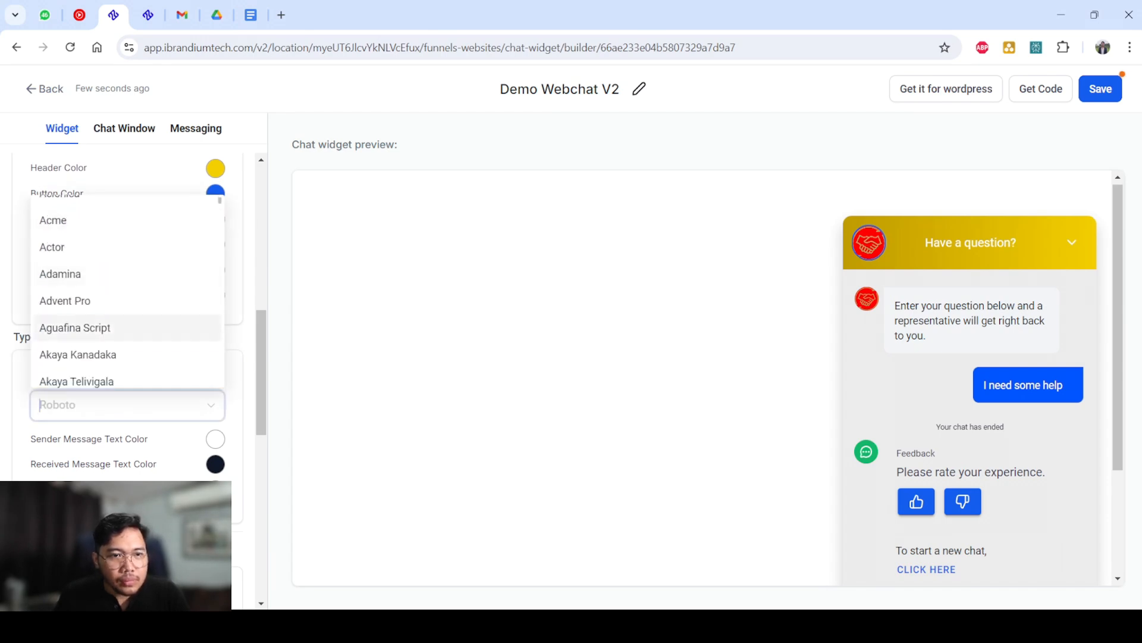
{"action": "scroll", "coordinate": [128, 309], "scroll_direction": "down", "scroll_amount": 2}
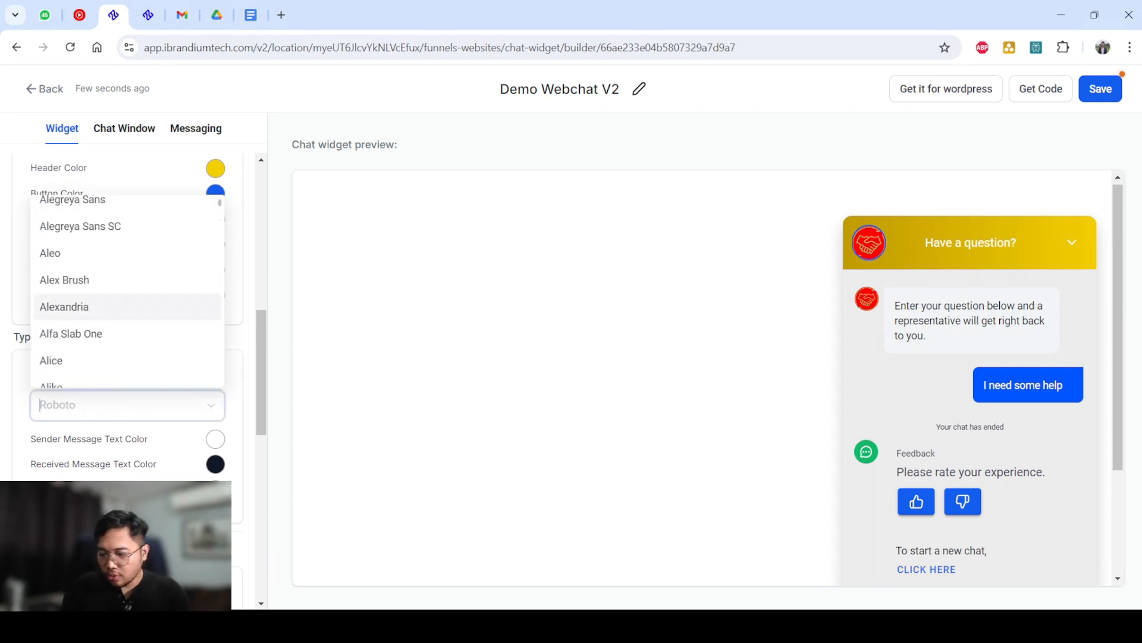
{"action": "type", "text": "aria"}
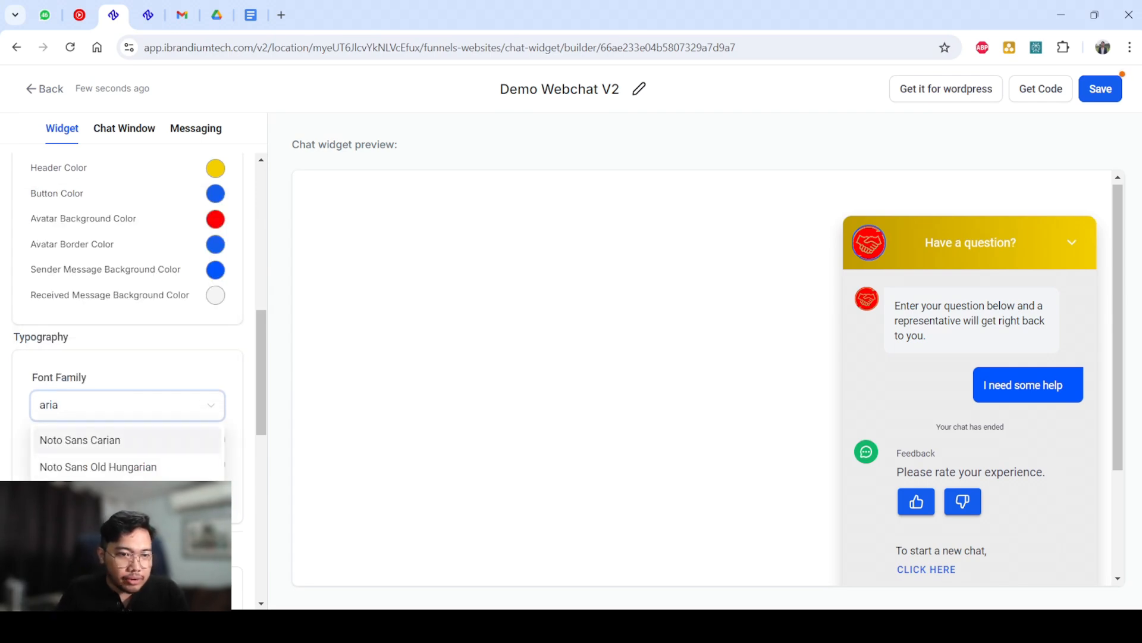
{"action": "left_click", "coordinate": [95, 493]}
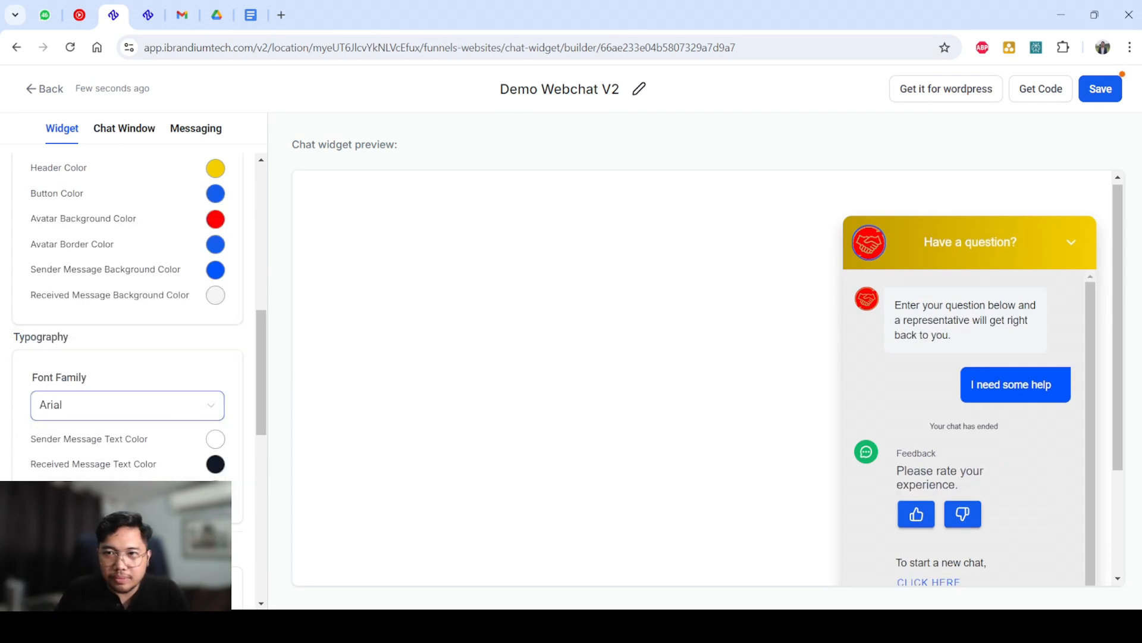
{"action": "scroll", "coordinate": [128, 315], "scroll_direction": "down", "scroll_amount": 3}
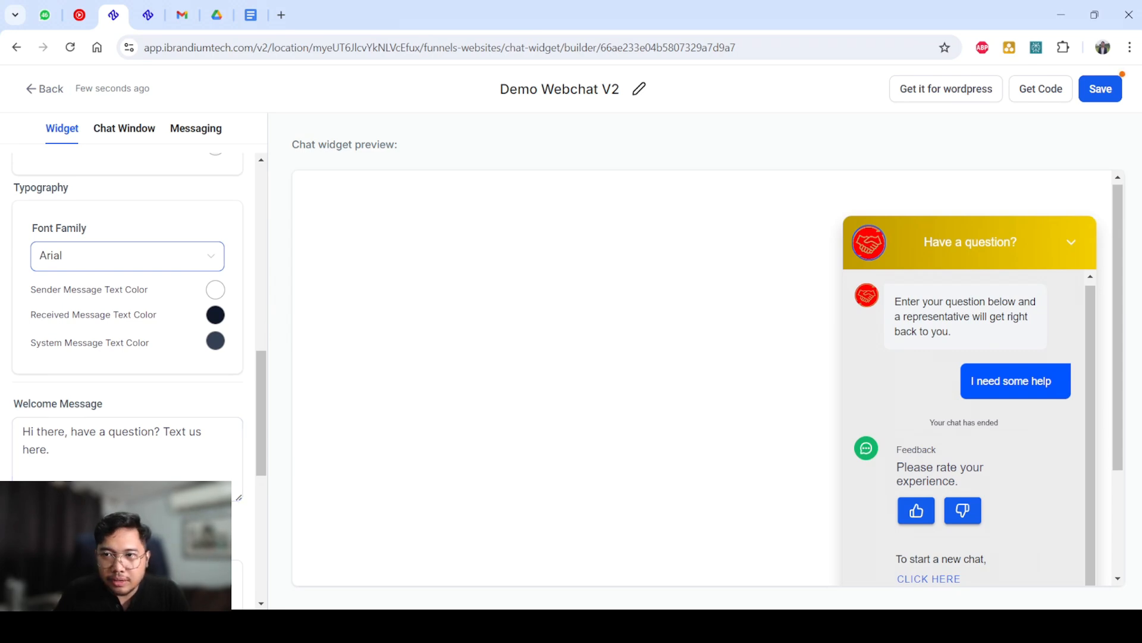
{"action": "left_click_drag", "start_coordinate": [1118, 328], "coordinate": [1118, 399]}
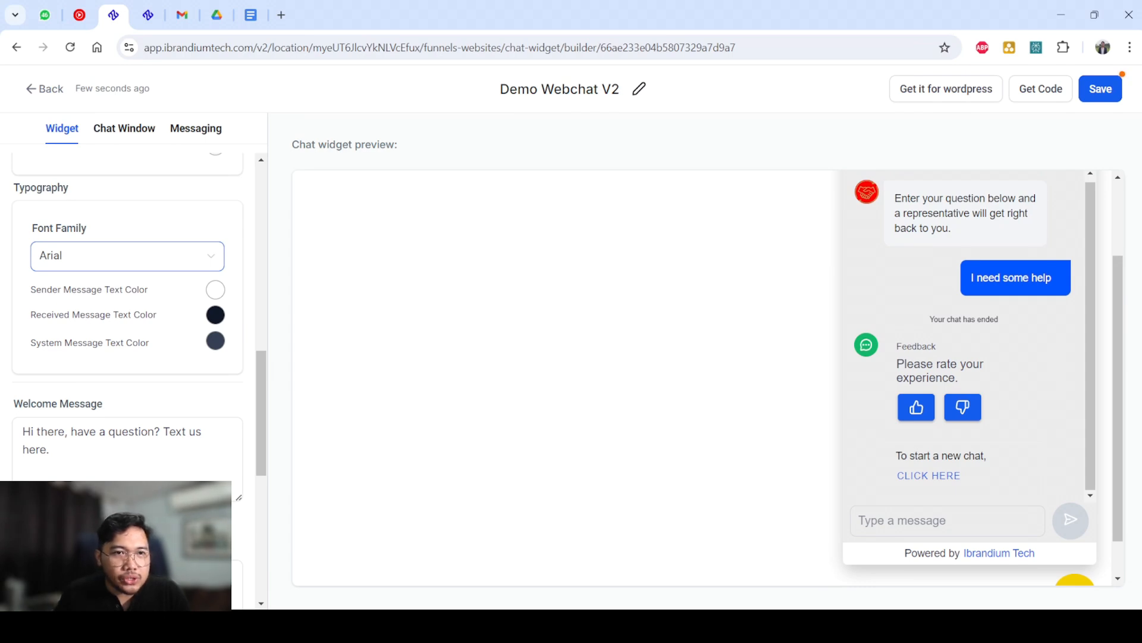
Set the Sender Message Text Color under Typography to a very light pink, close to white.
{"action": "left_click", "coordinate": [216, 289]}
{"action": "left_click", "coordinate": [157, 333]}
{"action": "left_click_drag", "start_coordinate": [157, 333], "coordinate": [139, 268]}
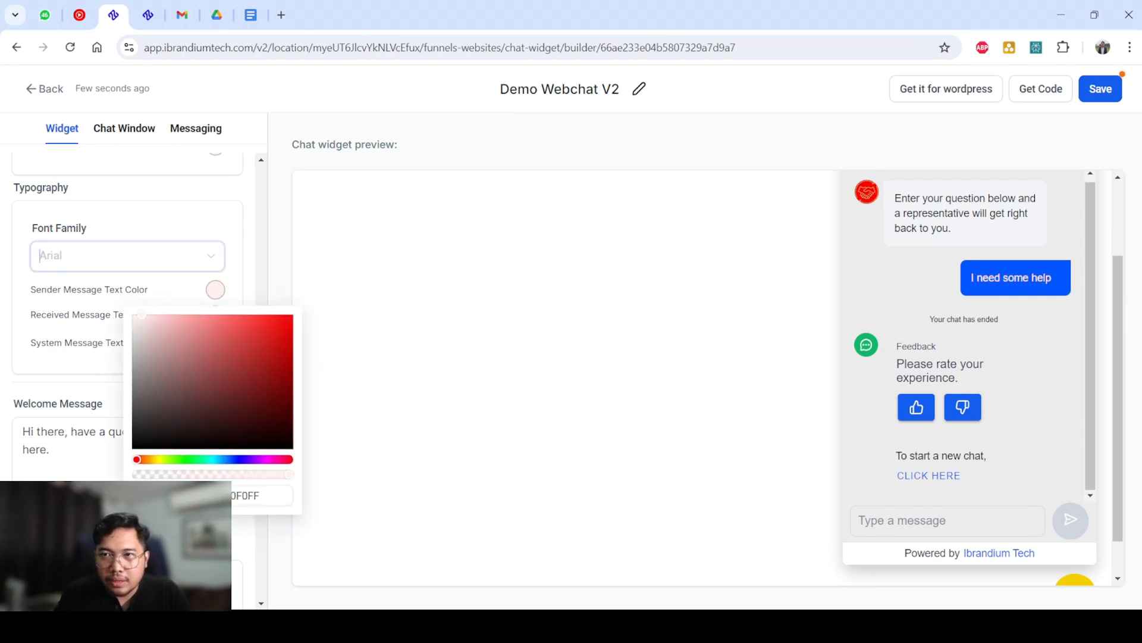
{"action": "left_click", "coordinate": [149, 208]}
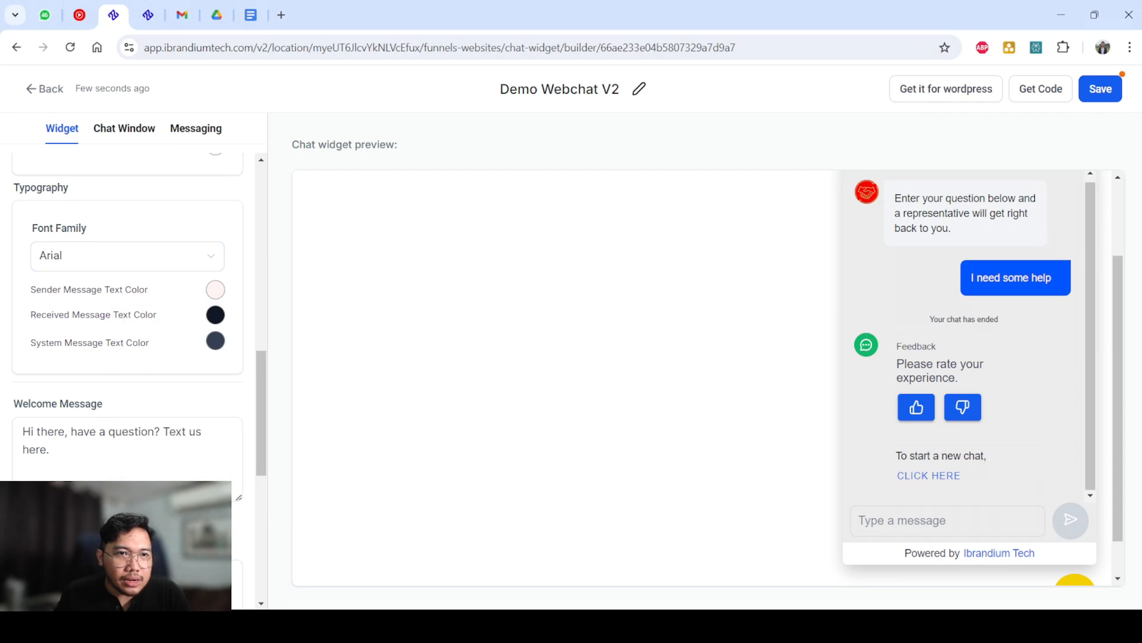
Set the Received Message Text Color and the System Message Text Color under Typography to black.
{"action": "left_click", "coordinate": [216, 315]}
{"action": "left_click_drag", "start_coordinate": [197, 363], "coordinate": [122, 476]}
{"action": "left_click", "coordinate": [89, 372]}
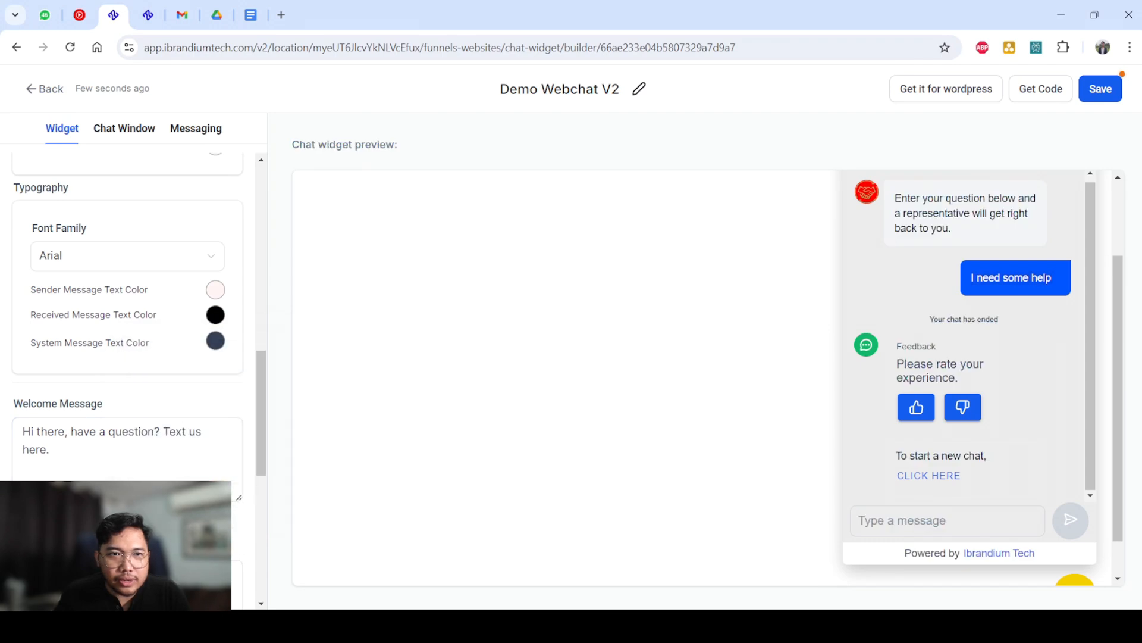
{"action": "left_click", "coordinate": [215, 340]}
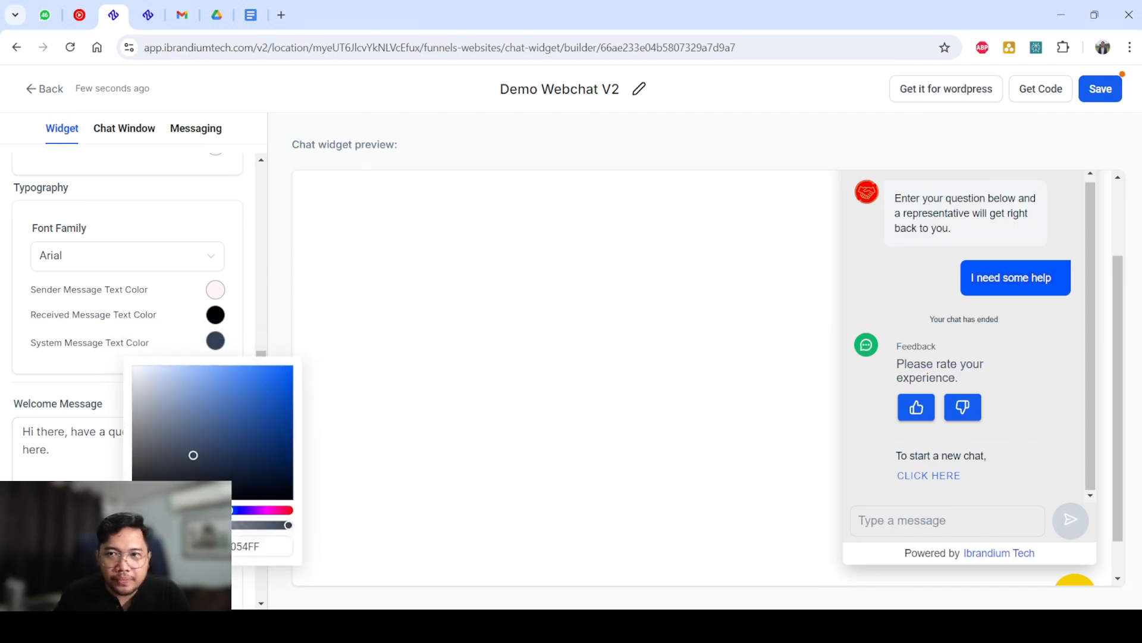
{"action": "left_click_drag", "start_coordinate": [193, 455], "coordinate": [116, 506]}
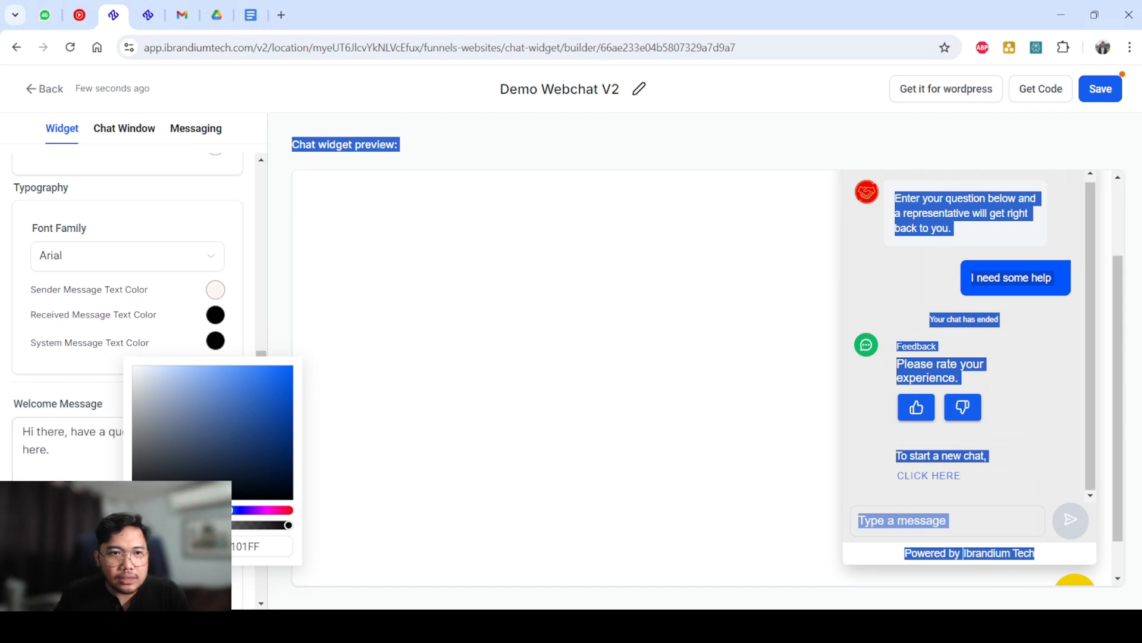
{"action": "left_click", "coordinate": [405, 381]}
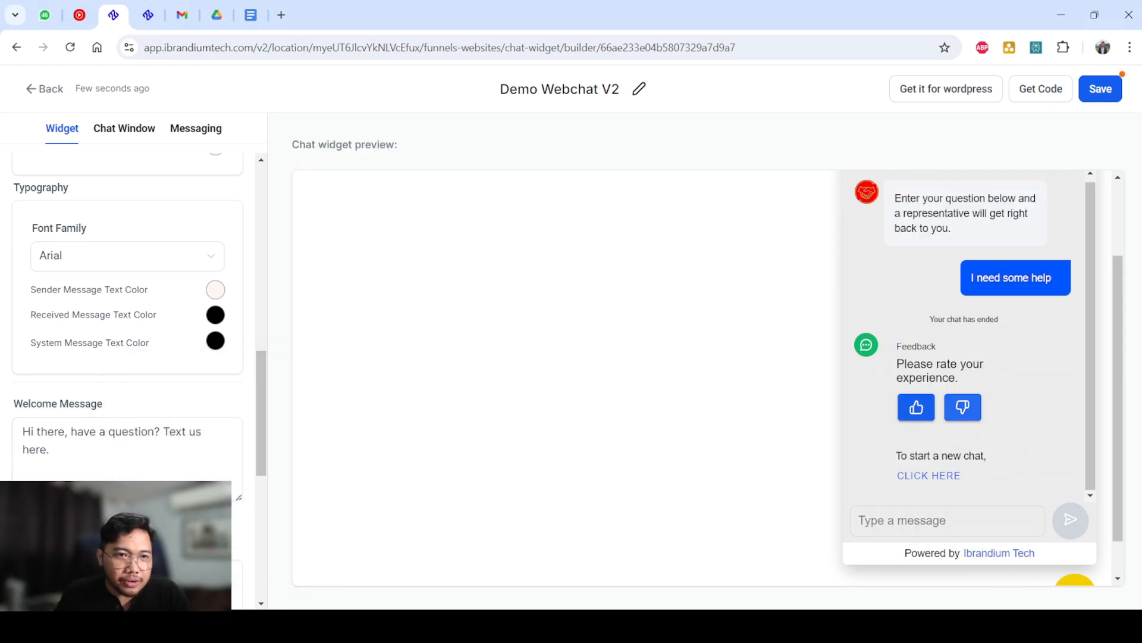
Set the Received Message Background Color in the custom color options to white, #FFFFFFFF.
{"action": "scroll", "coordinate": [128, 315], "scroll_direction": "up", "scroll_amount": 6}
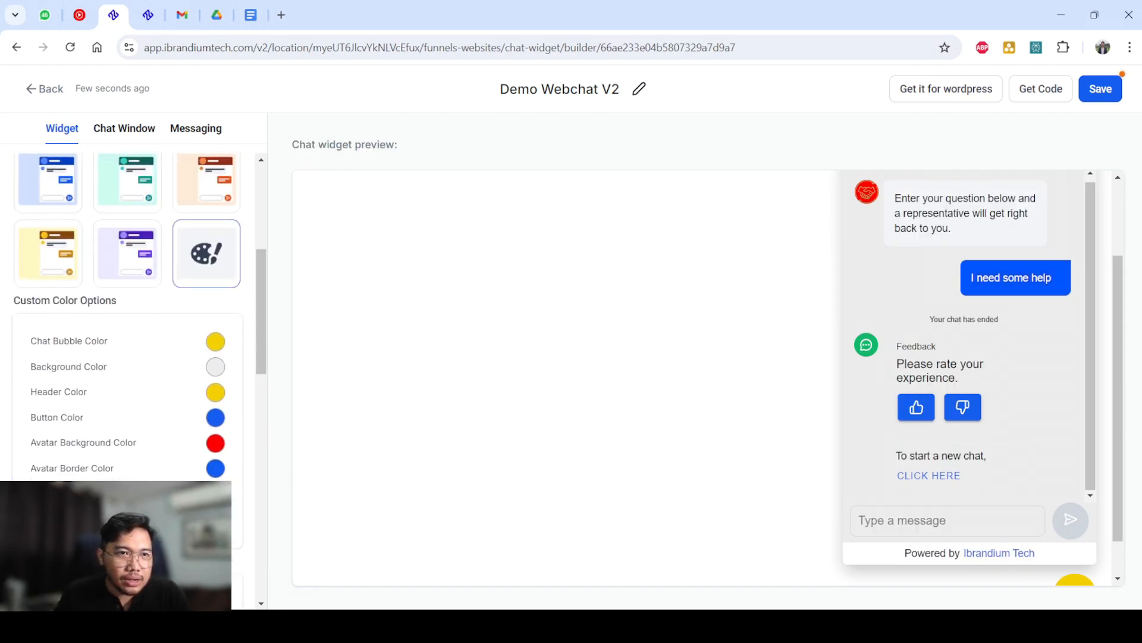
{"action": "scroll", "coordinate": [128, 316], "scroll_direction": "down", "scroll_amount": 1}
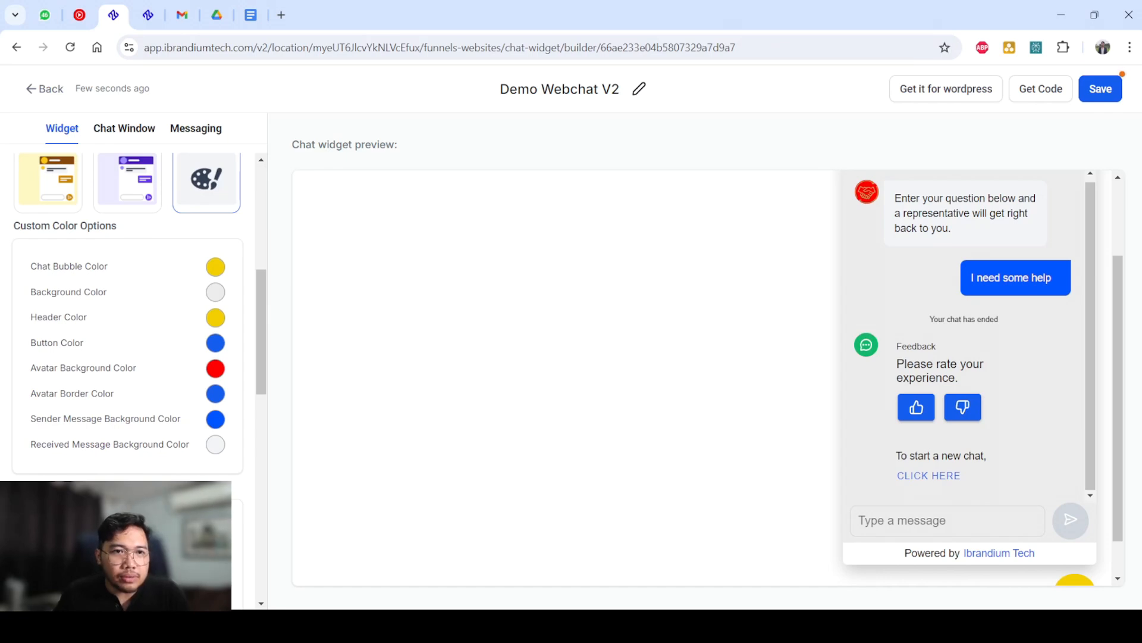
{"action": "left_click", "coordinate": [216, 444]}
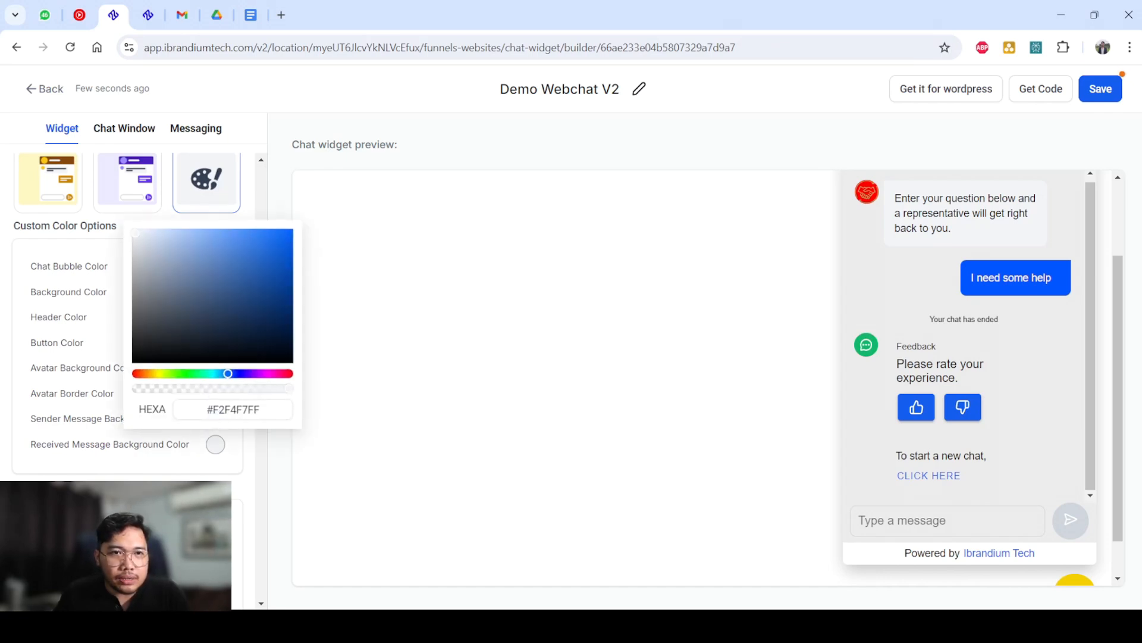
{"action": "mouse_move", "coordinate": [136, 233]}
{"action": "left_mouse_down"}
{"action": "mouse_move", "coordinate": [132, 253]}
{"action": "mouse_move", "coordinate": [124, 218]}
{"action": "left_mouse_up"}
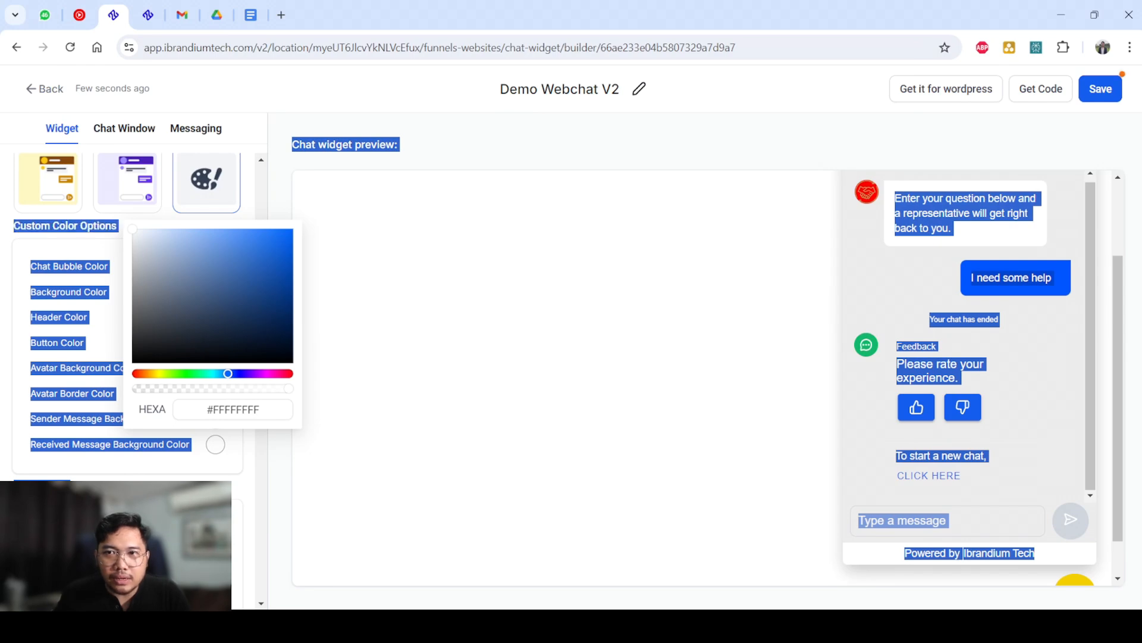
{"action": "left_click", "coordinate": [124, 218]}
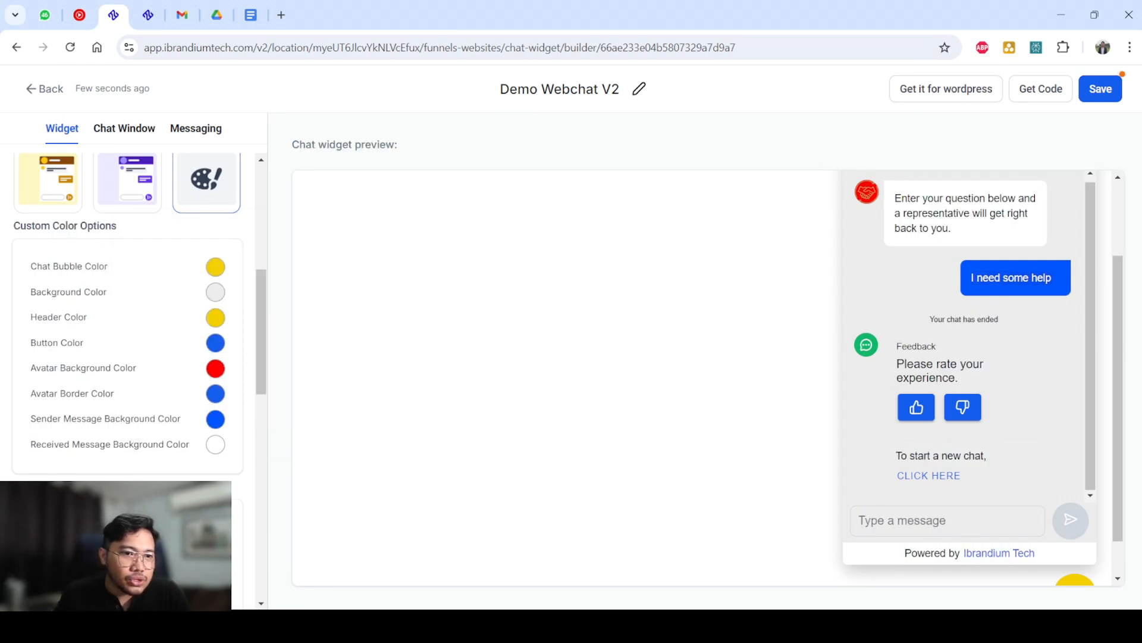
Set the chat widget's Background Color in the custom color options to white, #FFFFFFFF.
{"action": "scroll", "coordinate": [128, 315], "scroll_direction": "down", "scroll_amount": 1}
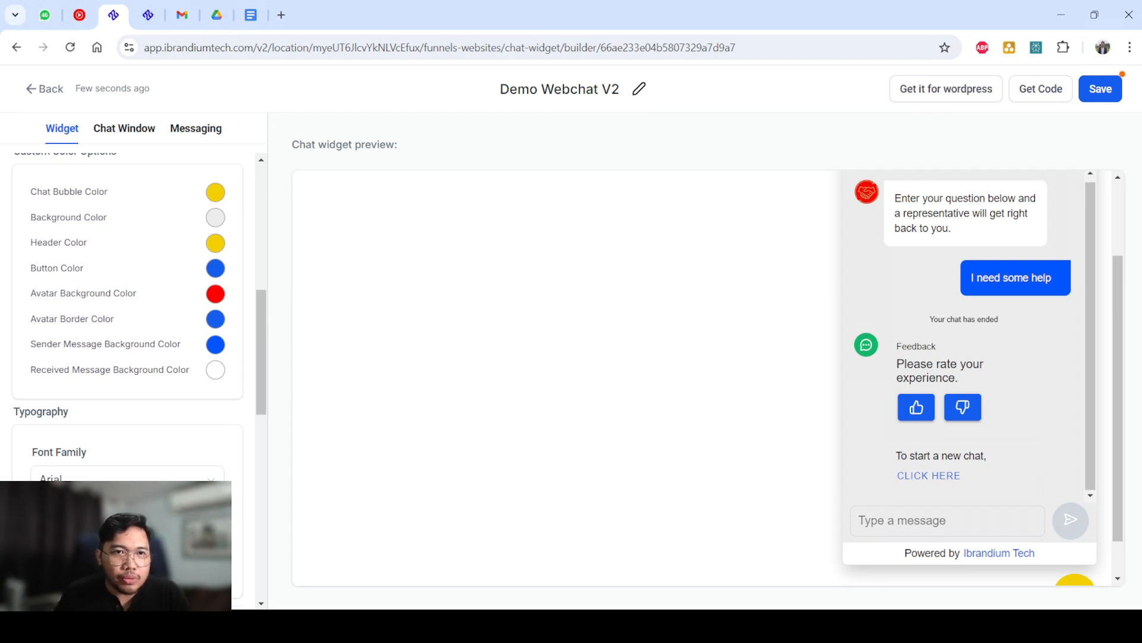
{"action": "left_click", "coordinate": [216, 217]}
{"action": "mouse_move", "coordinate": [134, 253]}
{"action": "left_mouse_down"}
{"action": "mouse_move", "coordinate": [125, 270]}
{"action": "mouse_move", "coordinate": [189, 293]}
{"action": "mouse_move", "coordinate": [265, 241]}
{"action": "mouse_move", "coordinate": [880, 285]}
{"action": "mouse_move", "coordinate": [72, 417]}
{"action": "mouse_move", "coordinate": [67, 266]}
{"action": "mouse_move", "coordinate": [53, 243]}
{"action": "mouse_move", "coordinate": [130, 239]}
{"action": "left_mouse_up"}
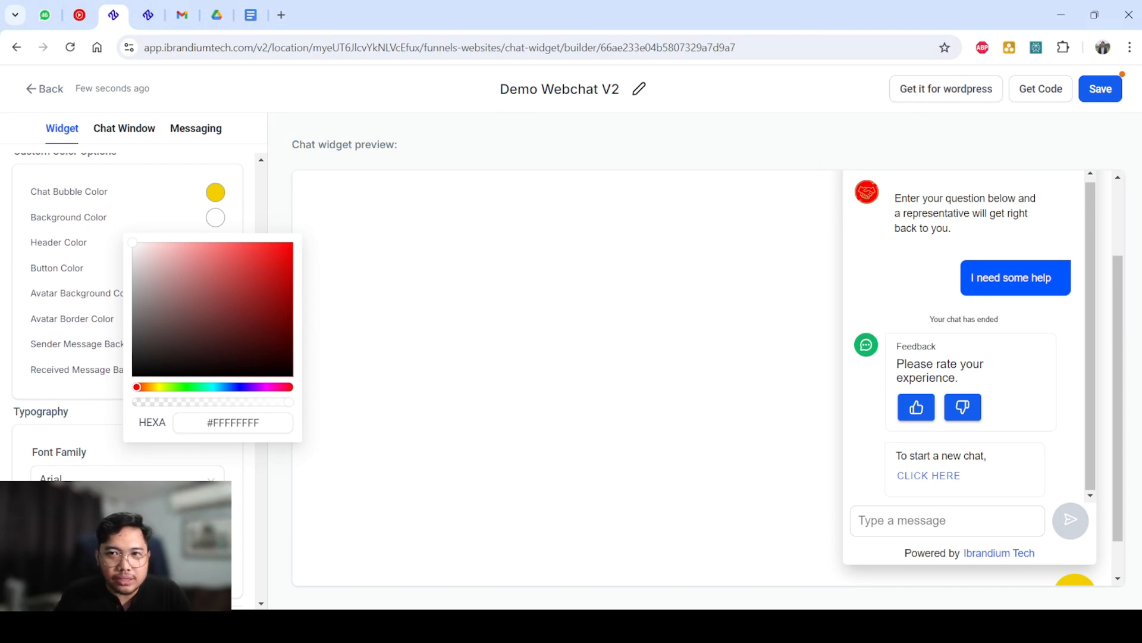
{"action": "key", "text": "Escape"}
Look through the typography colors and the Welcome Message text, and check the chat header in the preview.
{"action": "scroll", "coordinate": [127, 357], "scroll_direction": "down", "scroll_amount": 9}
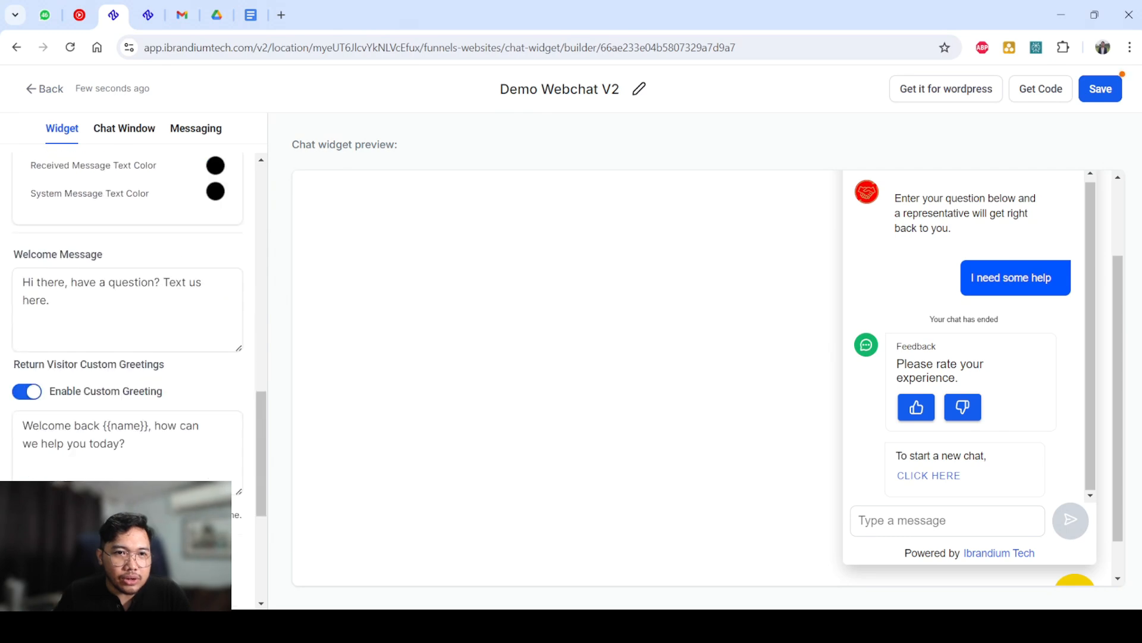
{"action": "scroll", "coordinate": [128, 357], "scroll_direction": "up", "scroll_amount": 3}
{"action": "scroll", "coordinate": [128, 357], "scroll_direction": "up", "scroll_amount": 2}
{"action": "scroll", "coordinate": [127, 357], "scroll_direction": "down", "scroll_amount": 1}
{"action": "scroll", "coordinate": [127, 357], "scroll_direction": "up", "scroll_amount": 1}
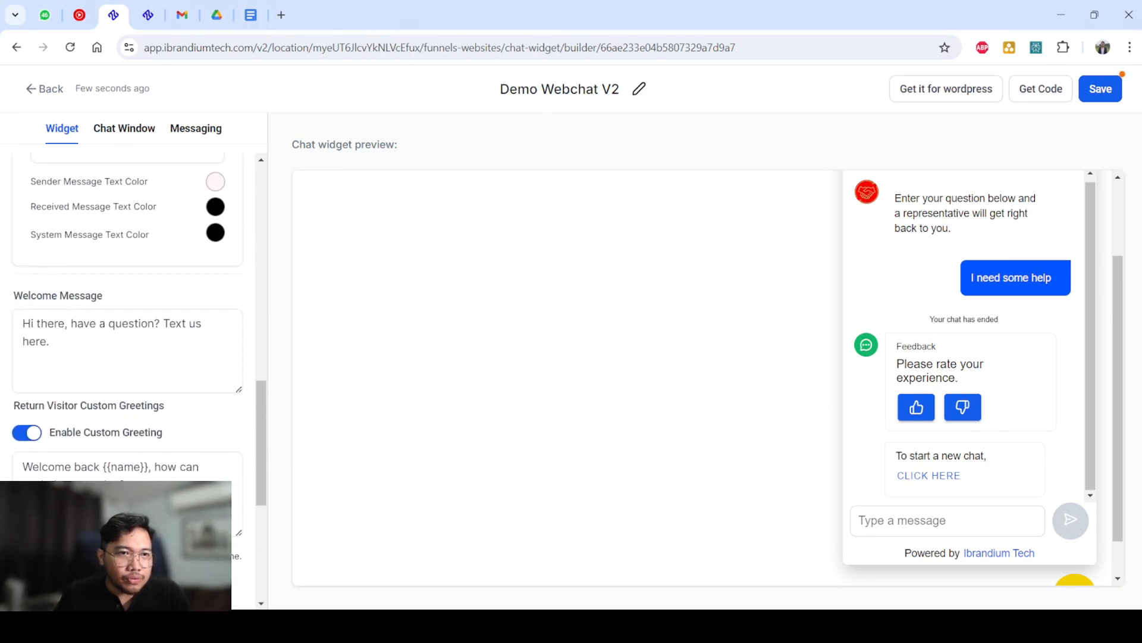
{"action": "left_click", "coordinate": [128, 380]}
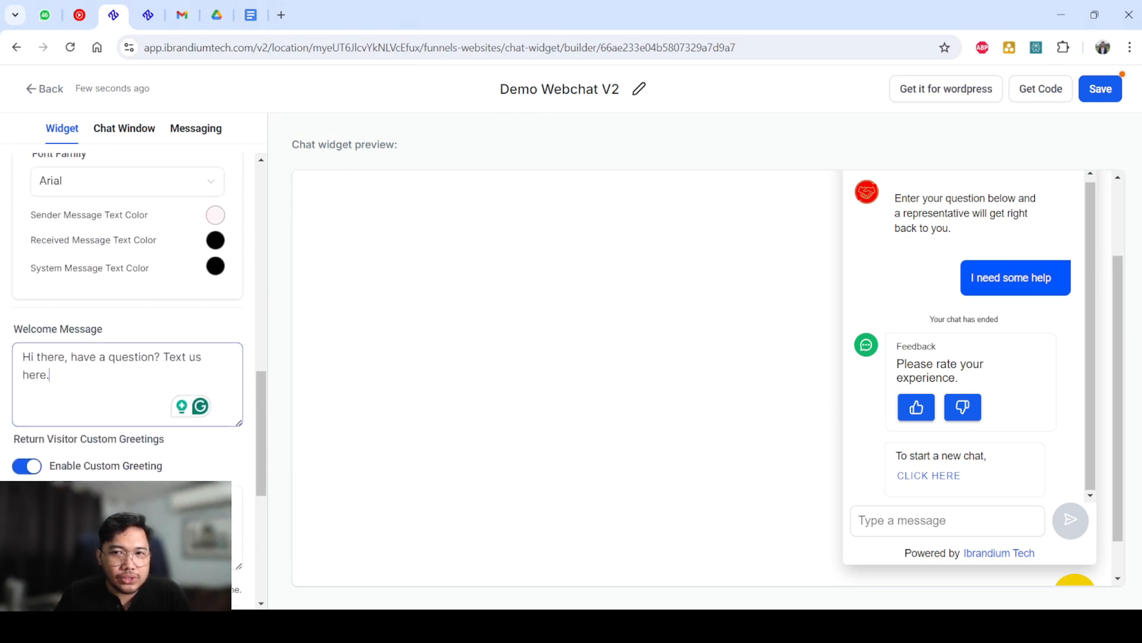
{"action": "scroll", "coordinate": [702, 378], "scroll_direction": "up", "scroll_amount": 2}
{"action": "scroll", "coordinate": [127, 381], "scroll_direction": "down", "scroll_amount": 1}
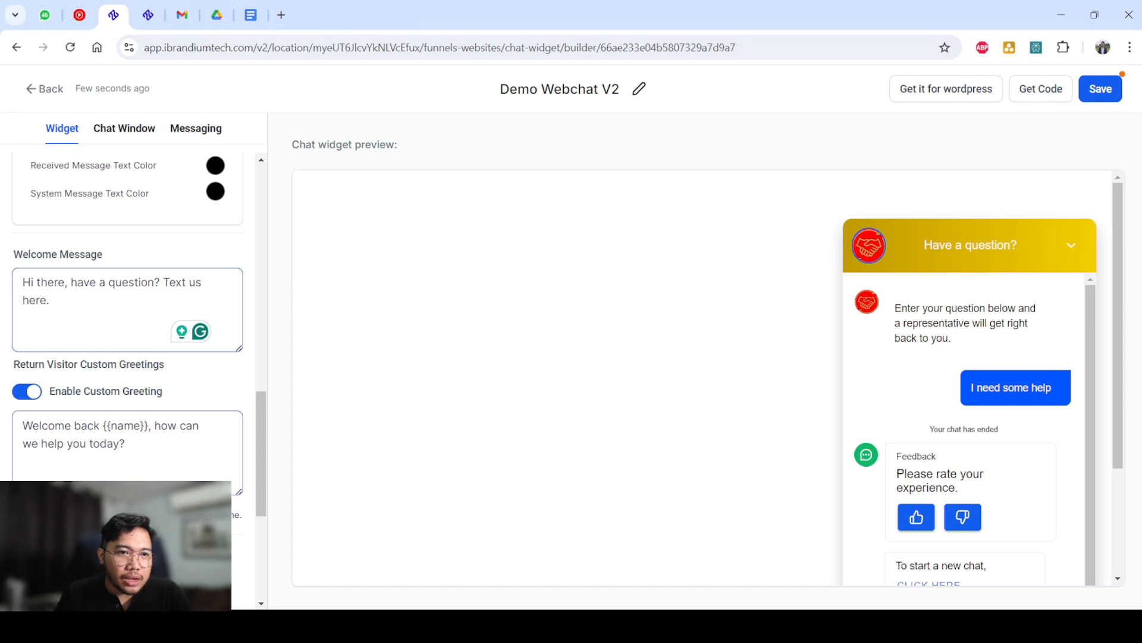
Examine the Return Visitor Custom Greetings setting, including the Enable Custom Greeting option and its message with the {{name}} variable.
{"action": "left_click_drag", "start_coordinate": [126, 443], "coordinate": [22, 425]}
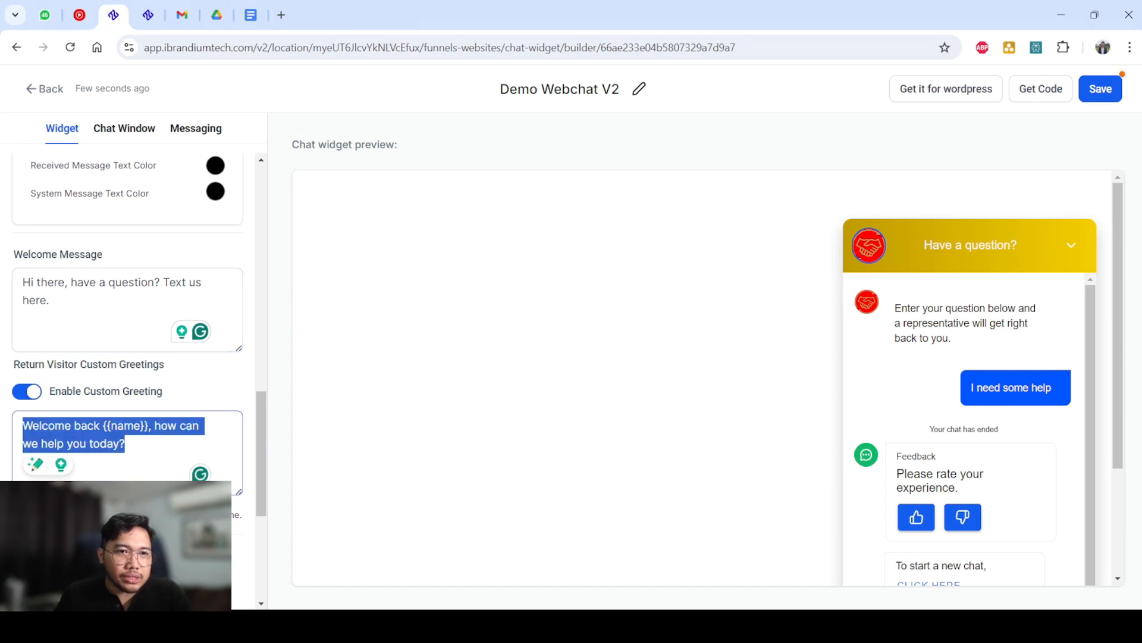
{"action": "left_click", "coordinate": [203, 387]}
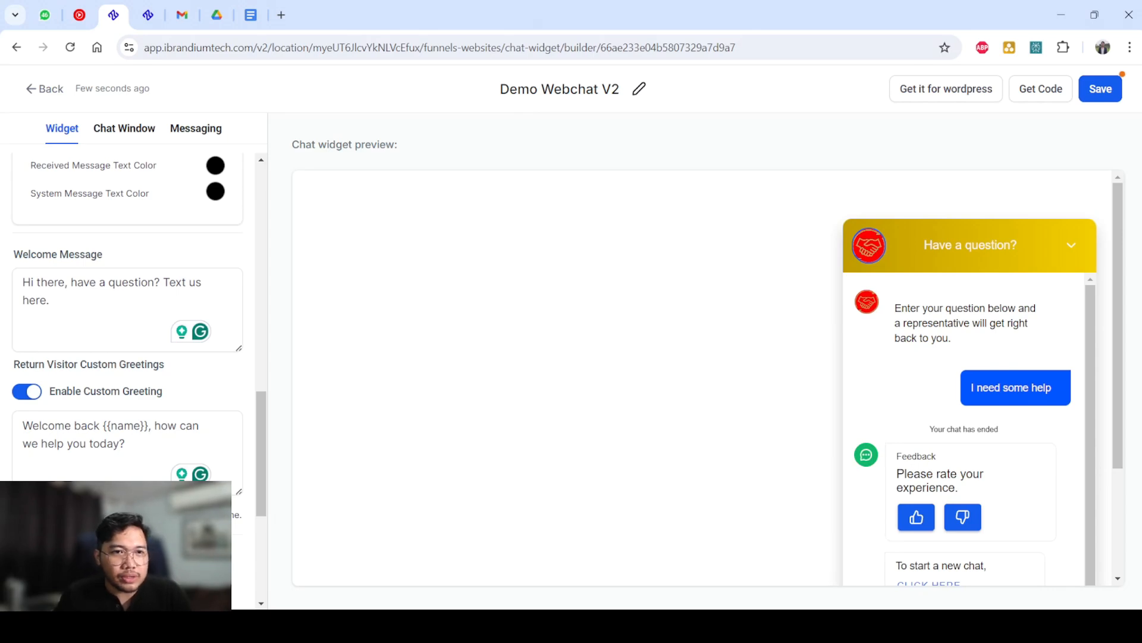
{"action": "left_click_drag", "start_coordinate": [162, 391], "coordinate": [49, 391]}
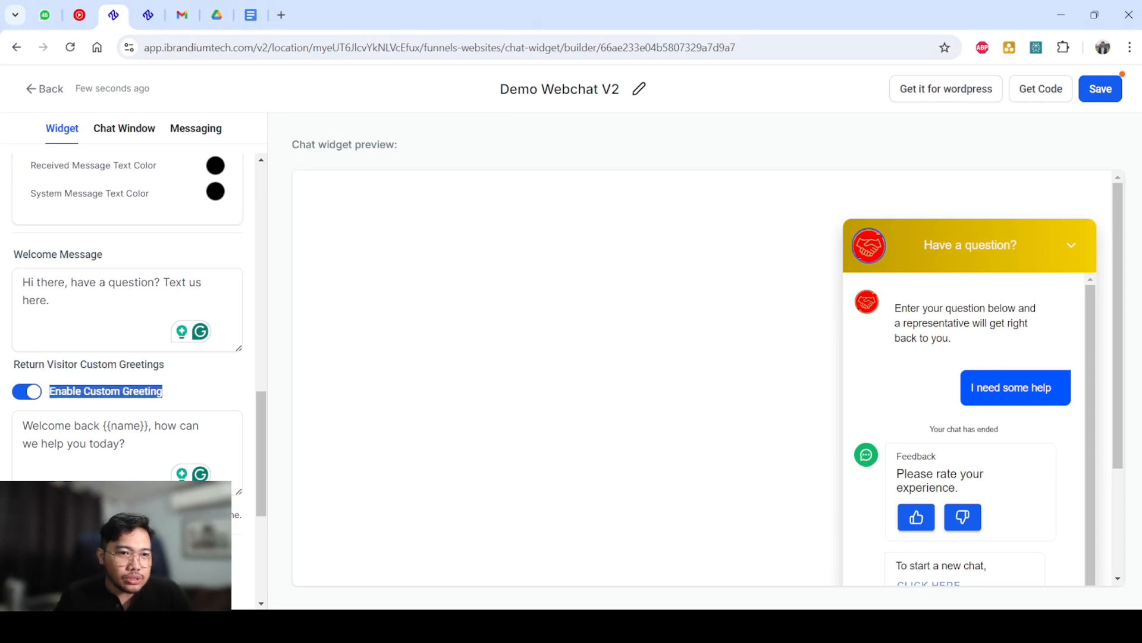
{"action": "scroll", "coordinate": [261, 453], "scroll_direction": "down", "scroll_amount": 2}
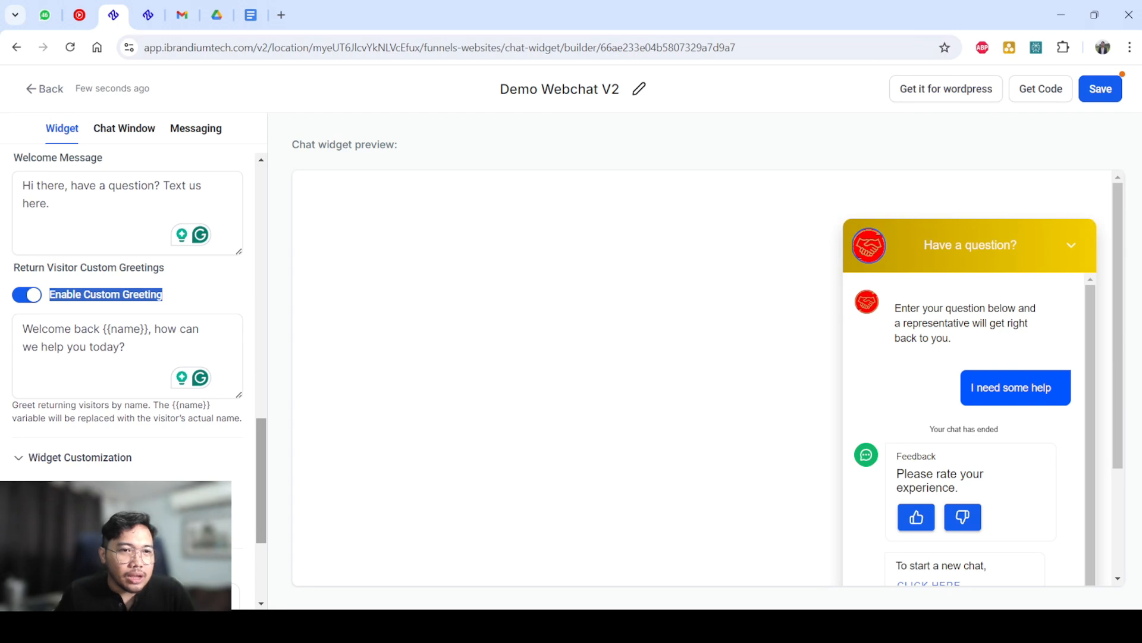
{"action": "left_click_drag", "start_coordinate": [127, 347], "coordinate": [22, 329]}
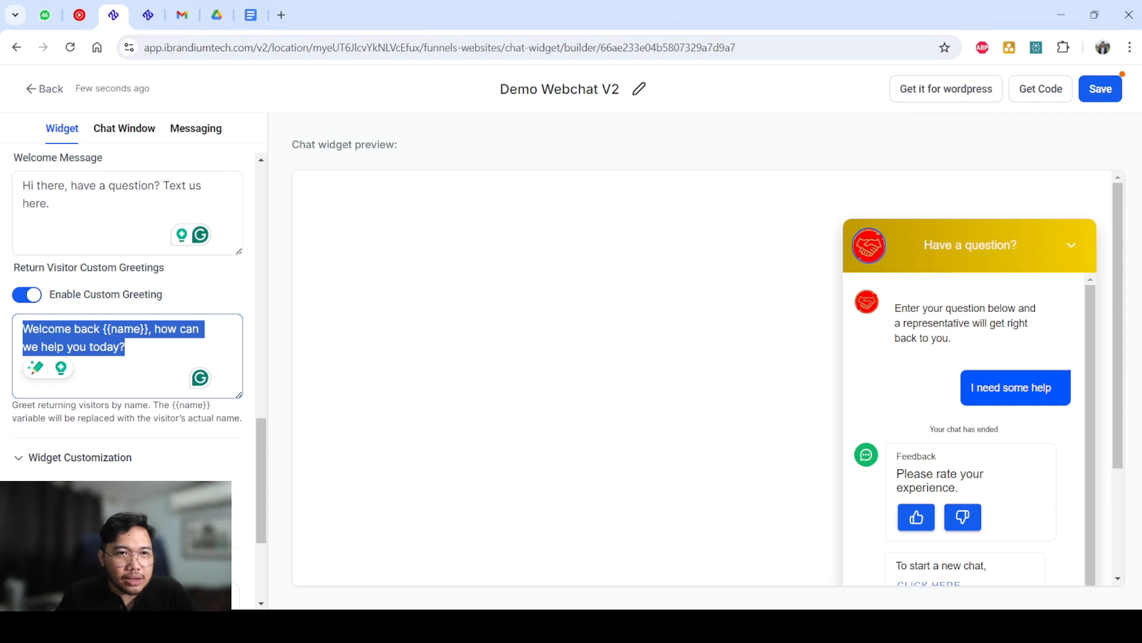
{"action": "left_click", "coordinate": [126, 347]}
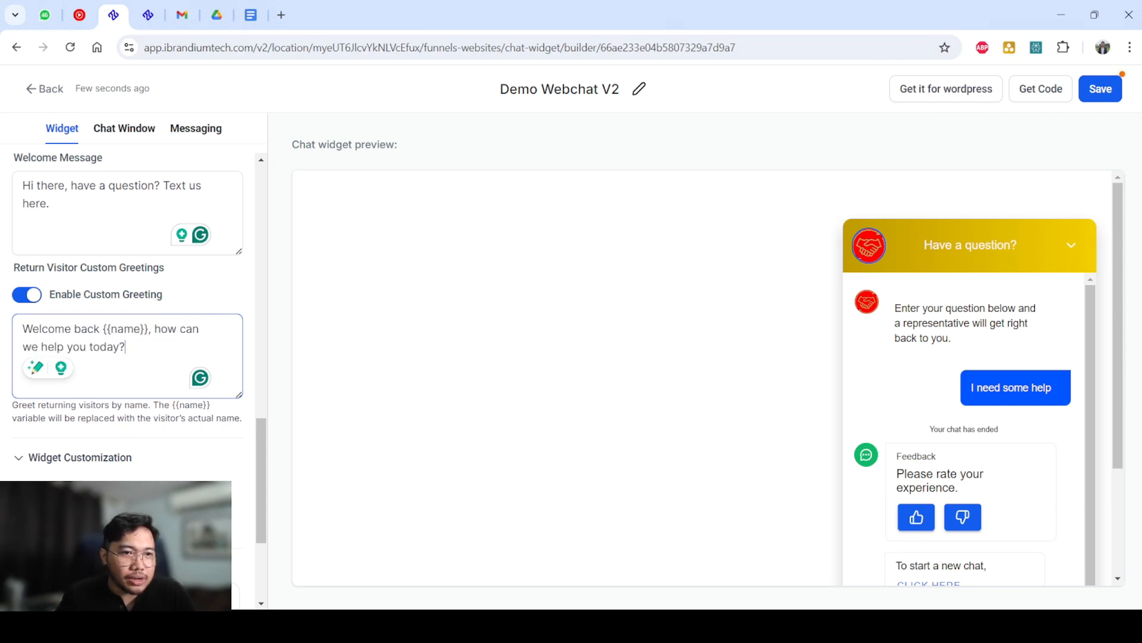
{"action": "key", "text": "ctrl+a"}
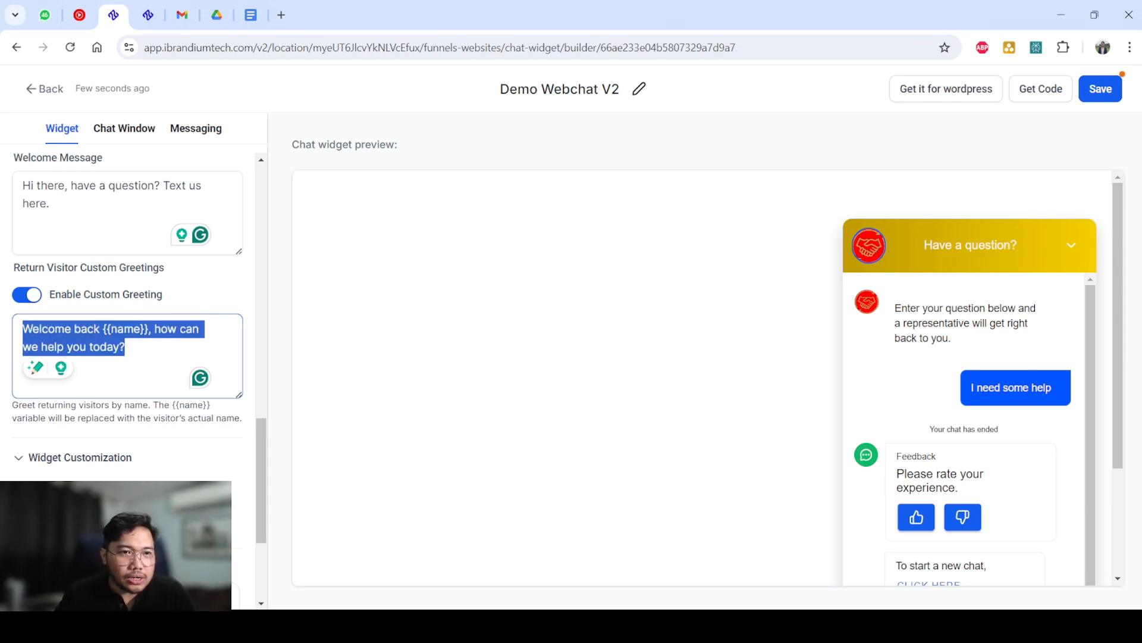
Try out the top-left, bottom-left, middle-right, top-right and bottom-right widget positions in a zoomed-out preview.
{"action": "scroll", "coordinate": [128, 381], "scroll_direction": "down", "scroll_amount": 4}
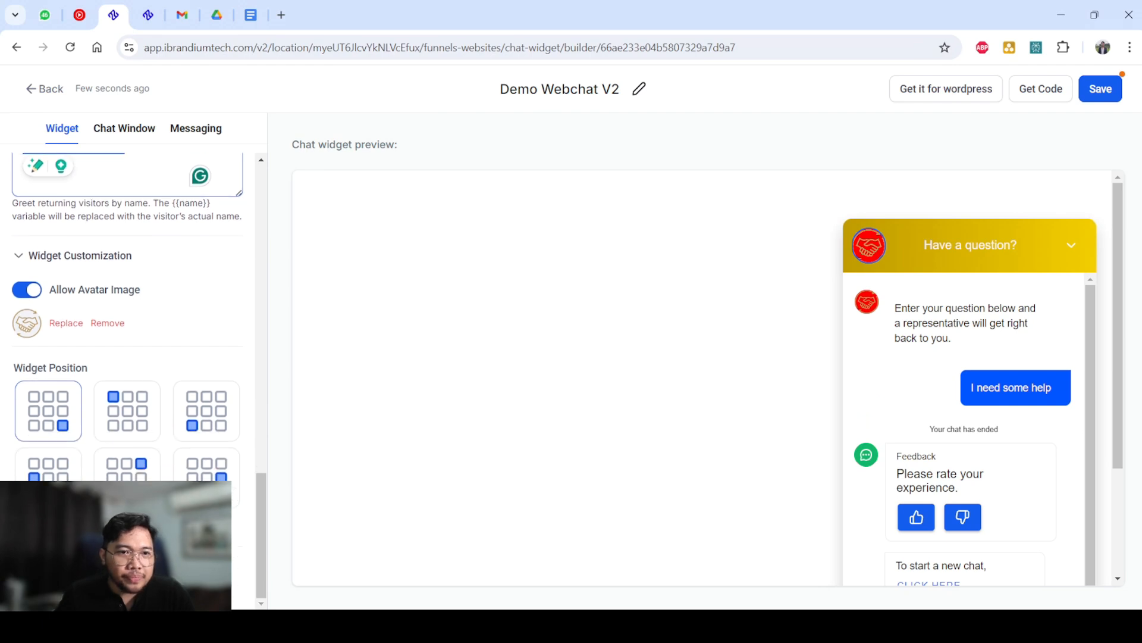
{"action": "left_click", "coordinate": [127, 411]}
{"action": "left_click", "coordinate": [207, 411]}
{"action": "left_click", "coordinate": [207, 477]}
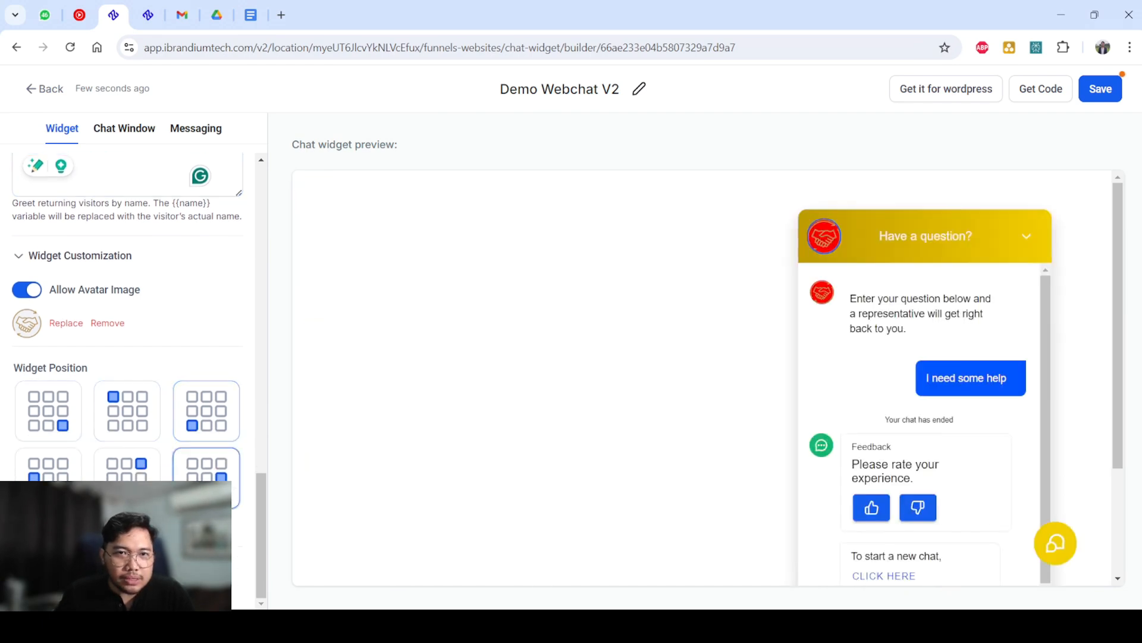
{"action": "key", "text": "ctrl+minus"}
{"action": "key", "text": "ctrl+minus"}
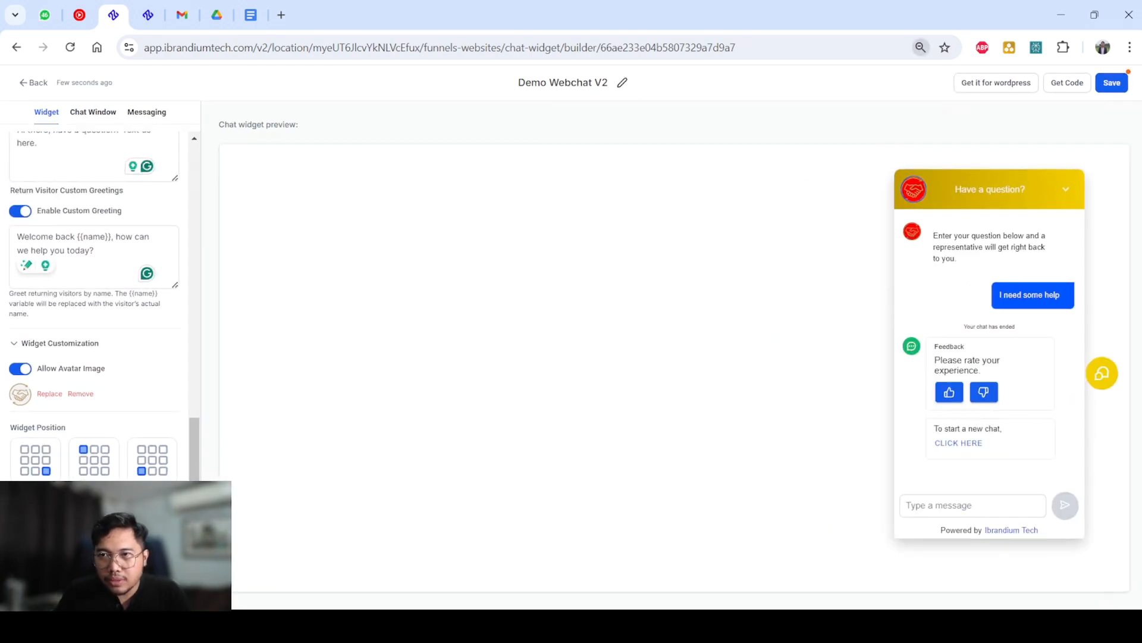
{"action": "left_click", "coordinate": [153, 465]}
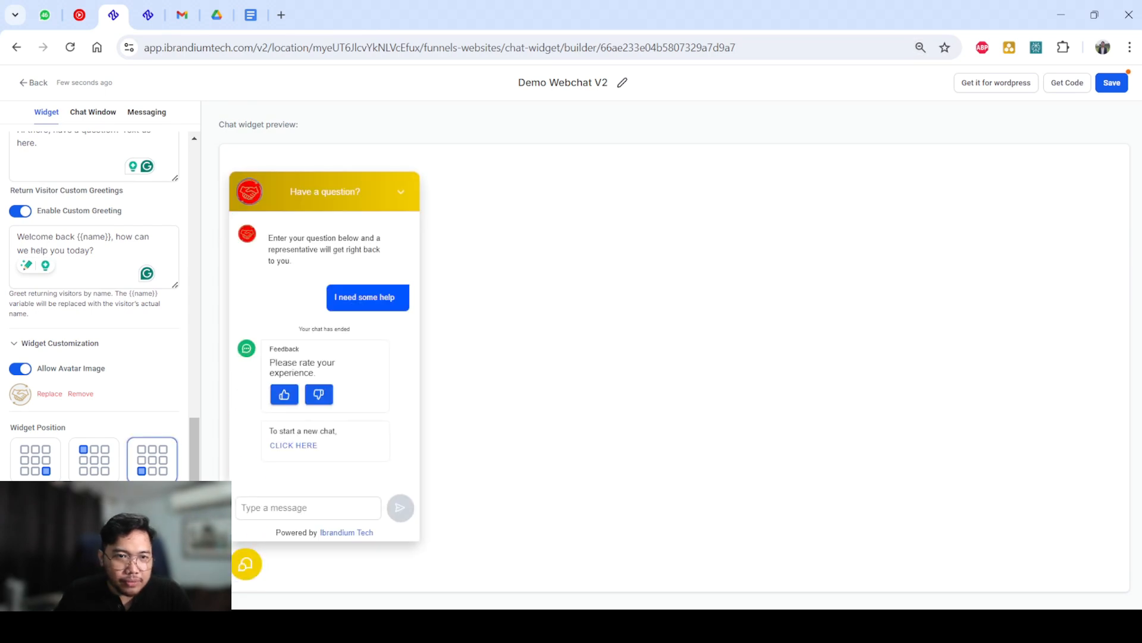
{"action": "left_click", "coordinate": [36, 513]}
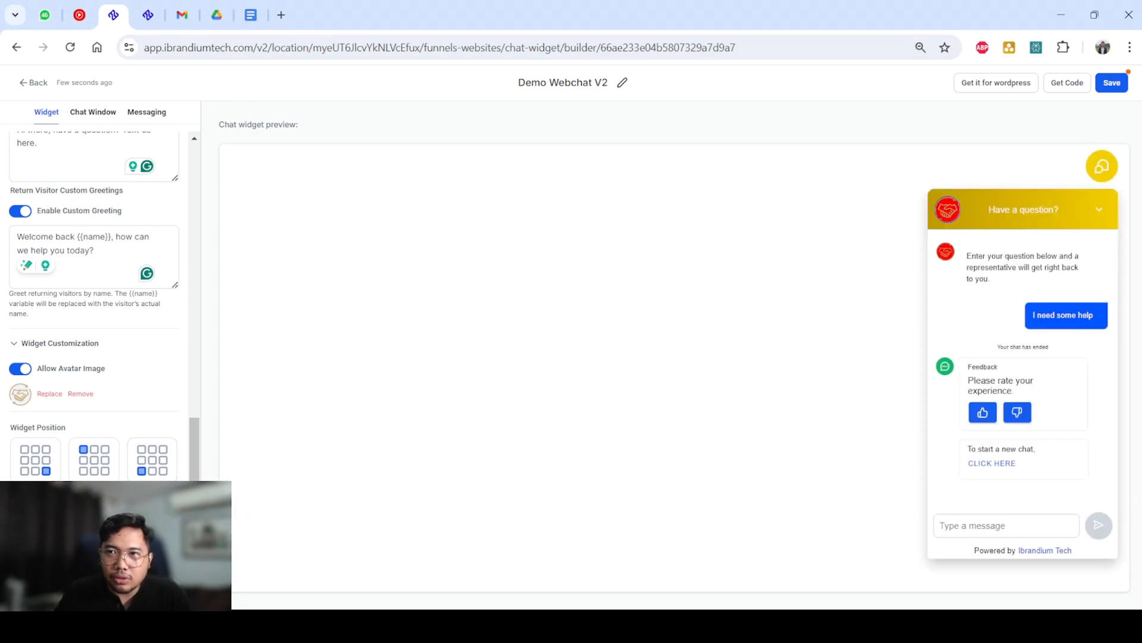
{"action": "left_click", "coordinate": [94, 462]}
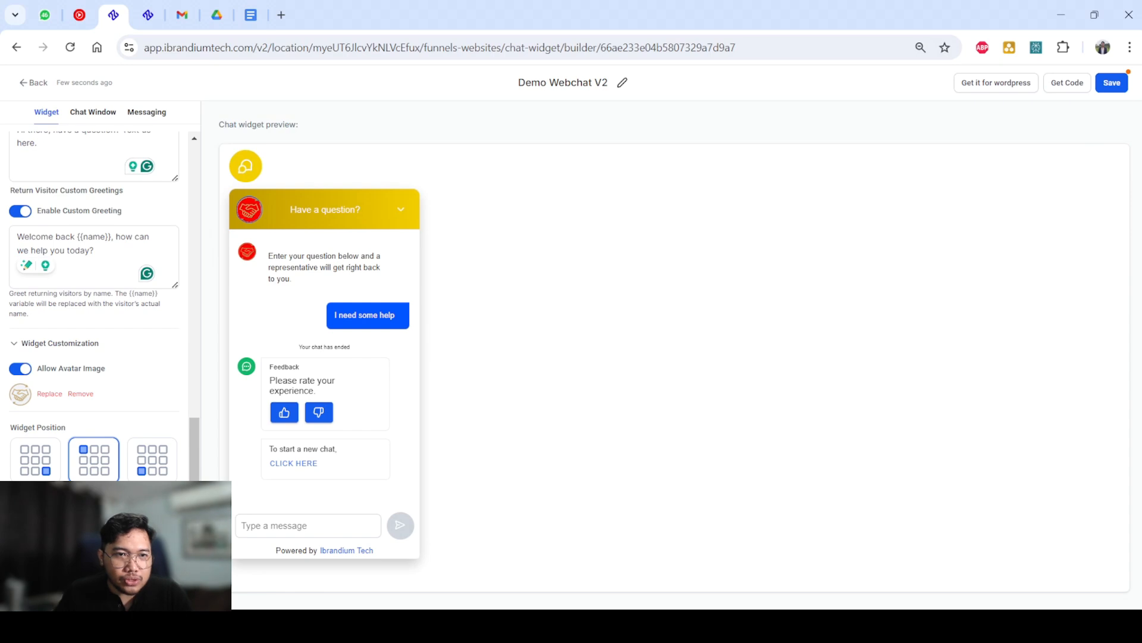
{"action": "left_click", "coordinate": [36, 461]}
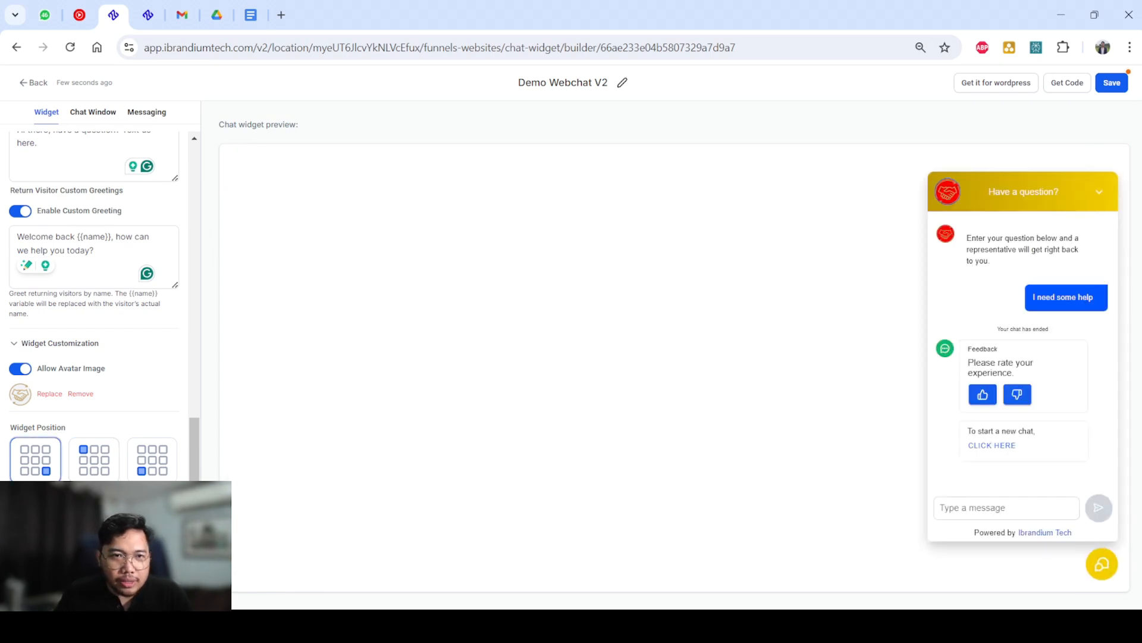
Set the Widget Position to bottom-left and open the chat window from its bubble in the preview.
{"action": "left_click", "coordinate": [152, 461]}
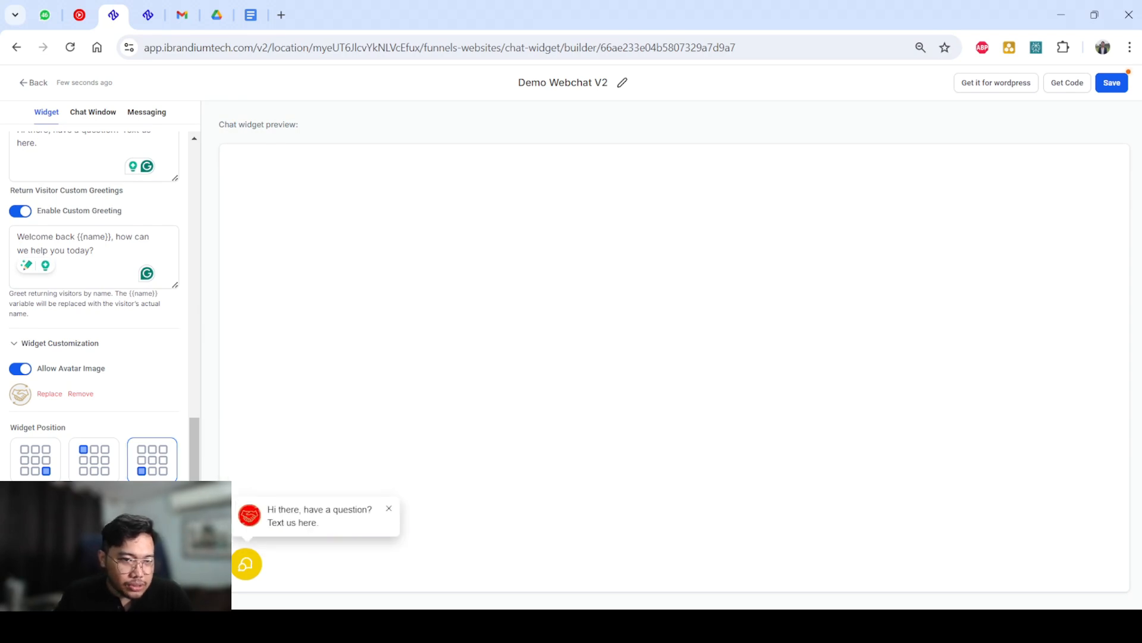
{"action": "scroll", "coordinate": [95, 297], "scroll_direction": "up", "scroll_amount": 2}
{"action": "scroll", "coordinate": [96, 298], "scroll_direction": "down", "scroll_amount": 2}
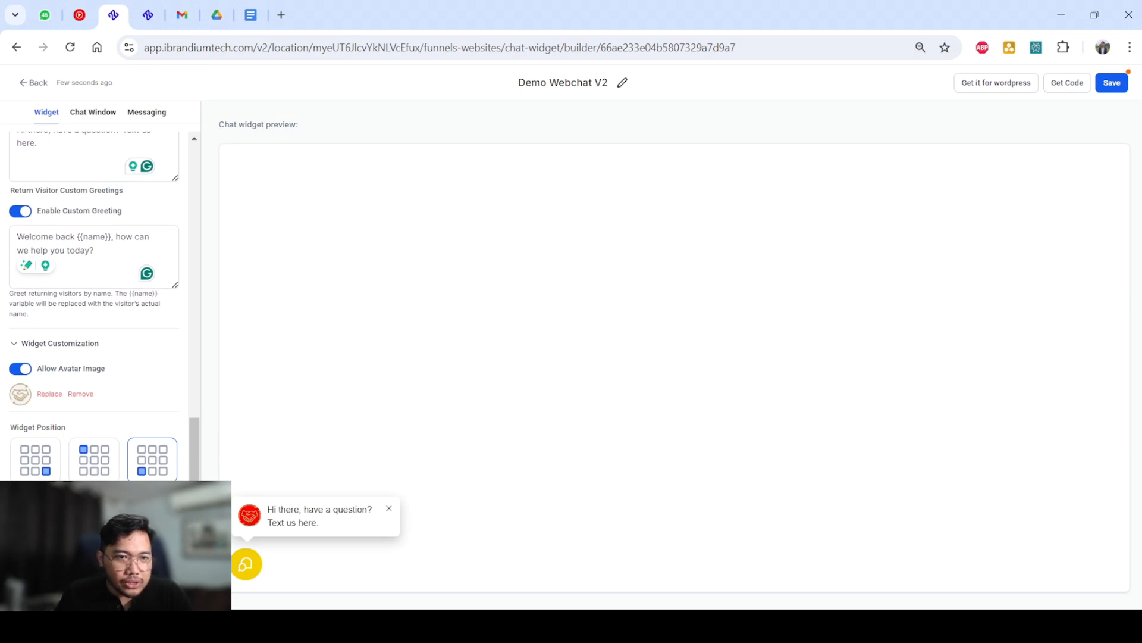
{"action": "scroll", "coordinate": [95, 303], "scroll_direction": "down", "scroll_amount": 1}
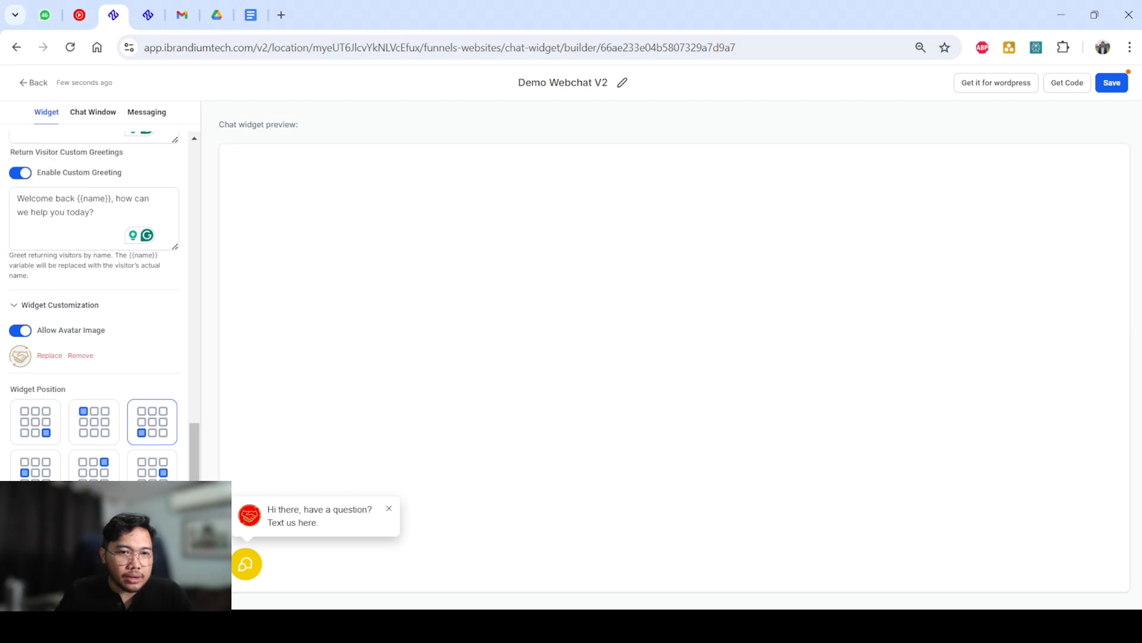
{"action": "left_click", "coordinate": [246, 564]}
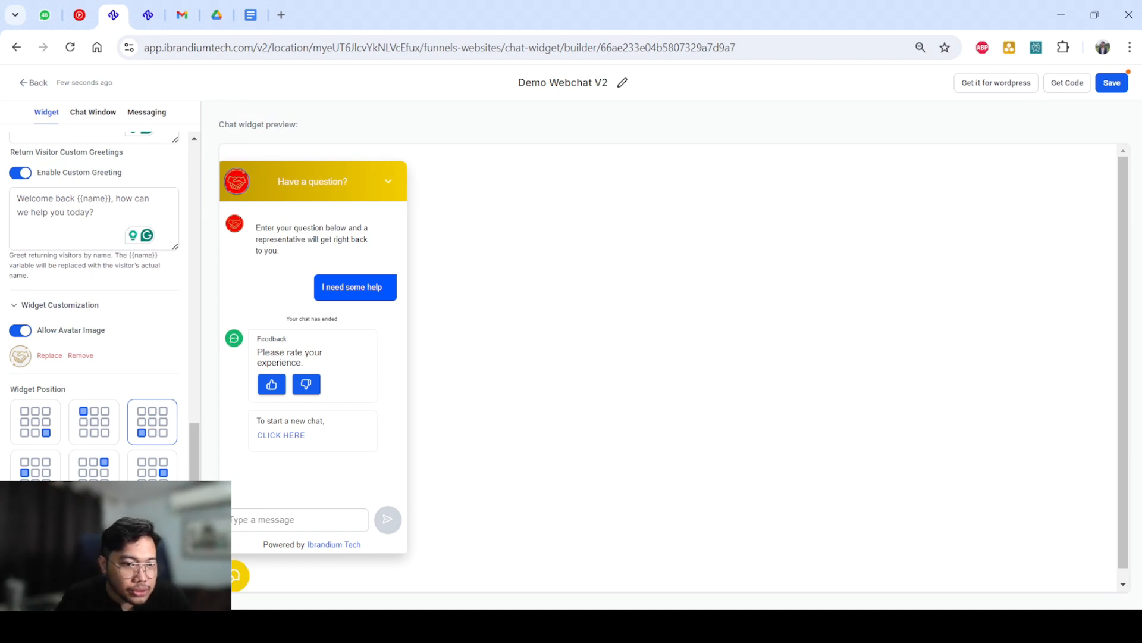
Open the Title & Intro section of the Chat Window settings.
{"action": "left_click", "coordinate": [20, 519]}
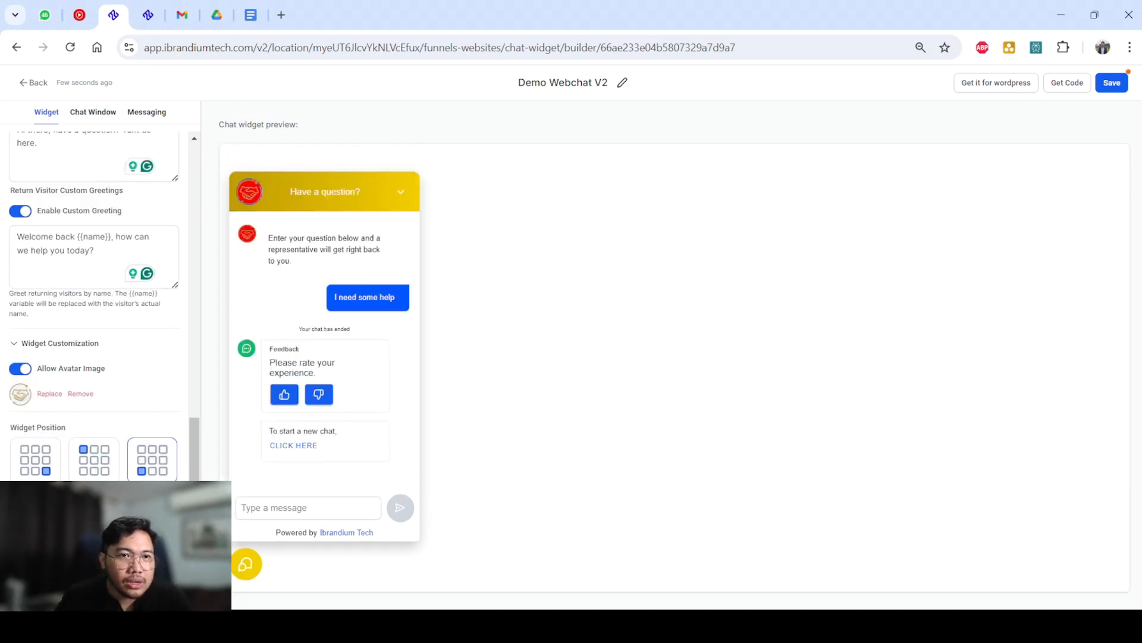
{"action": "scroll", "coordinate": [101, 298], "scroll_direction": "down", "scroll_amount": 5}
{"action": "scroll", "coordinate": [96, 298], "scroll_direction": "up", "scroll_amount": 2}
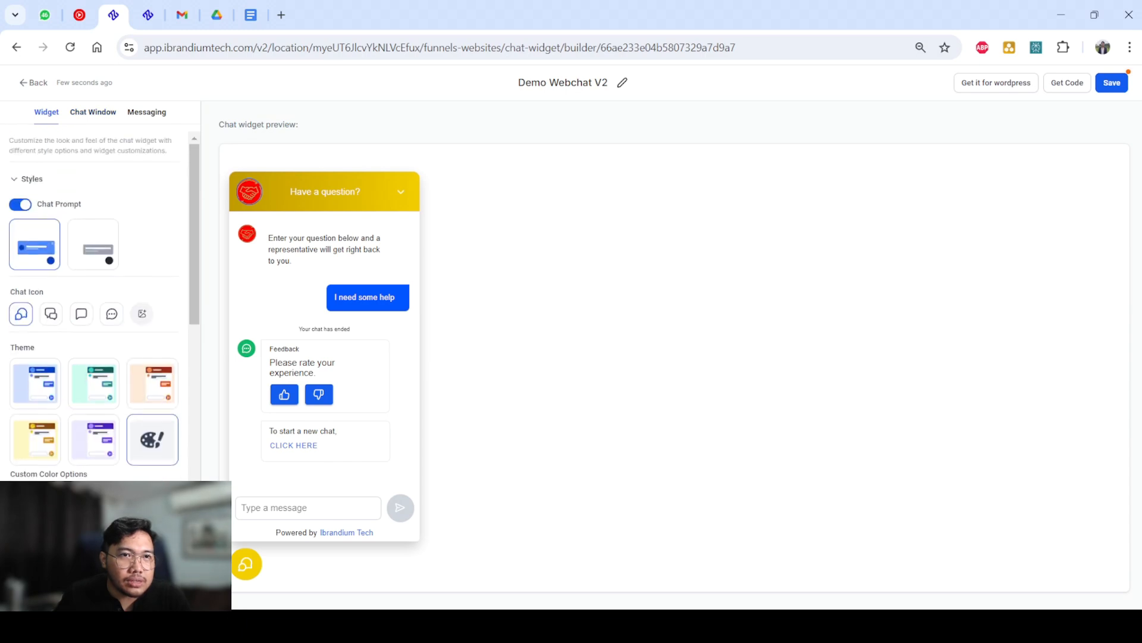
{"action": "left_click", "coordinate": [93, 112]}
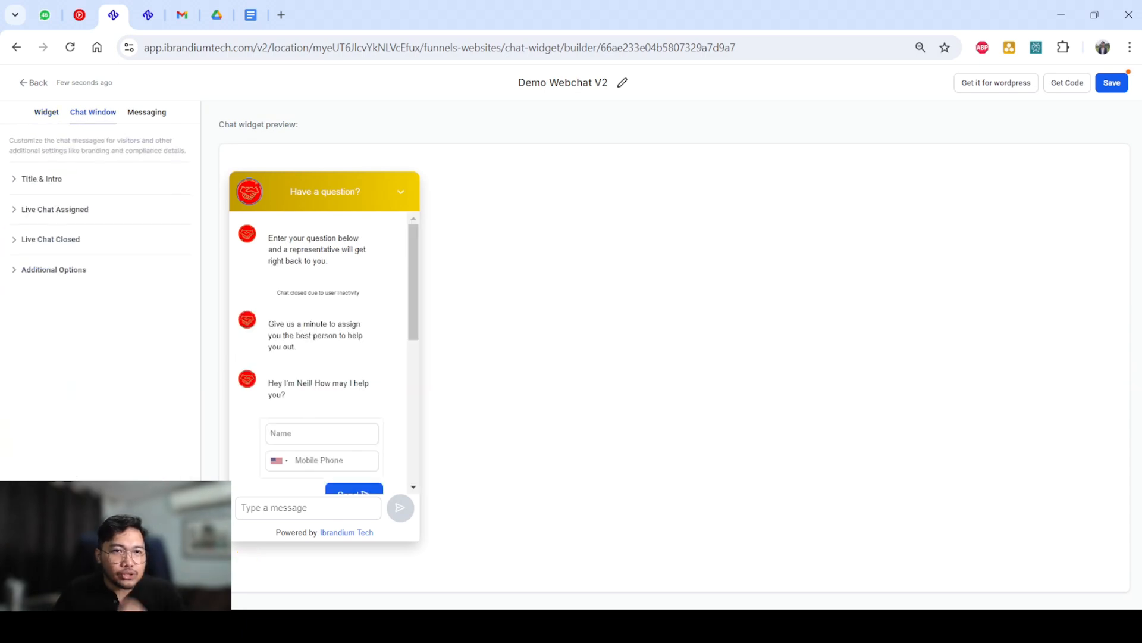
{"action": "left_click", "coordinate": [42, 179]}
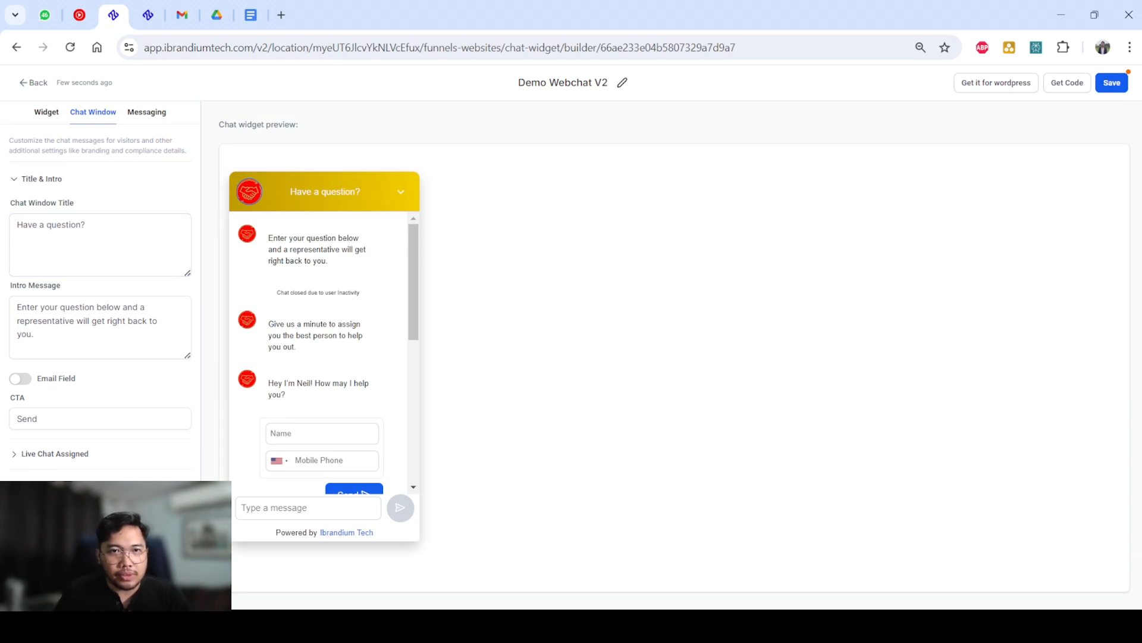
Compare the Chat Window Title and Intro Message texts with the header and first message in the preview.
{"action": "left_click_drag", "start_coordinate": [291, 191], "coordinate": [360, 191]}
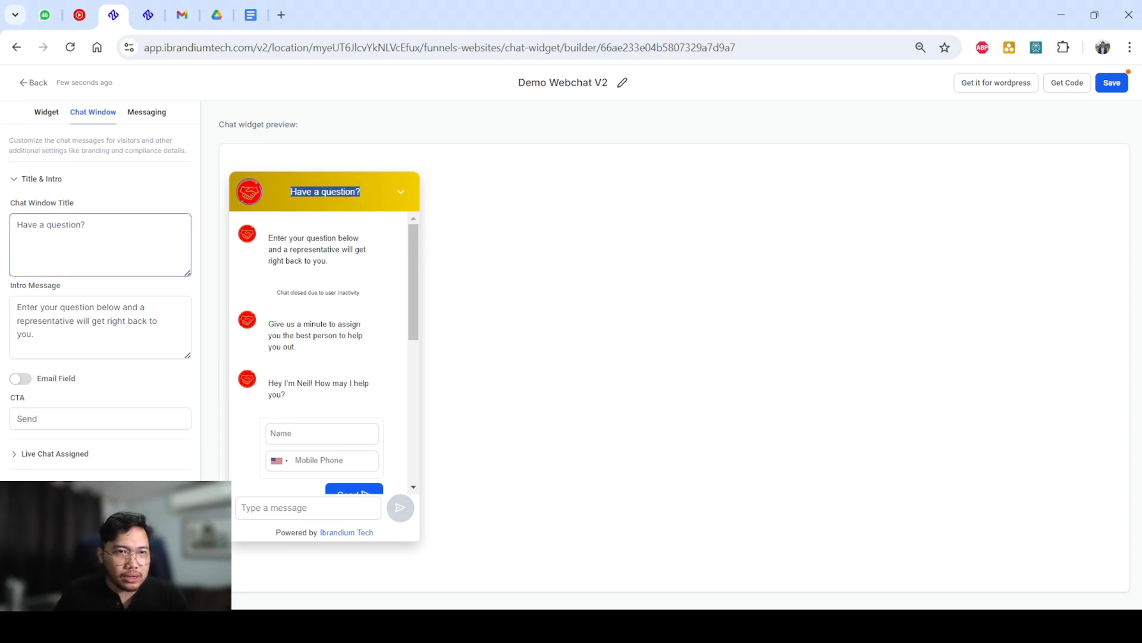
{"action": "left_click_drag", "start_coordinate": [86, 225], "coordinate": [16, 225]}
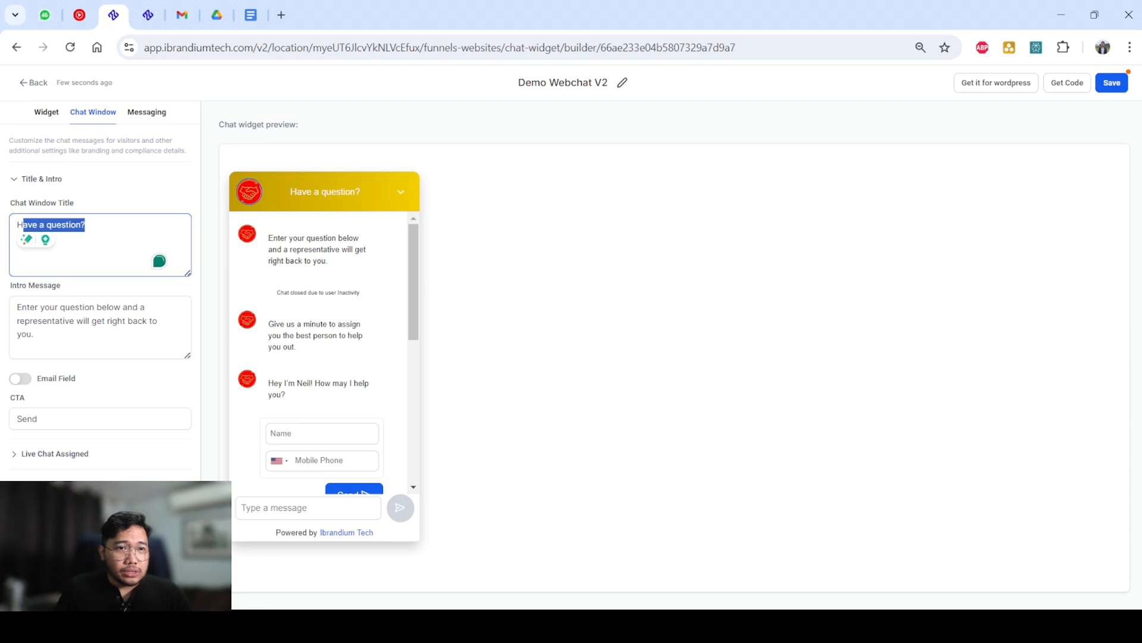
{"action": "double_click", "coordinate": [338, 191]}
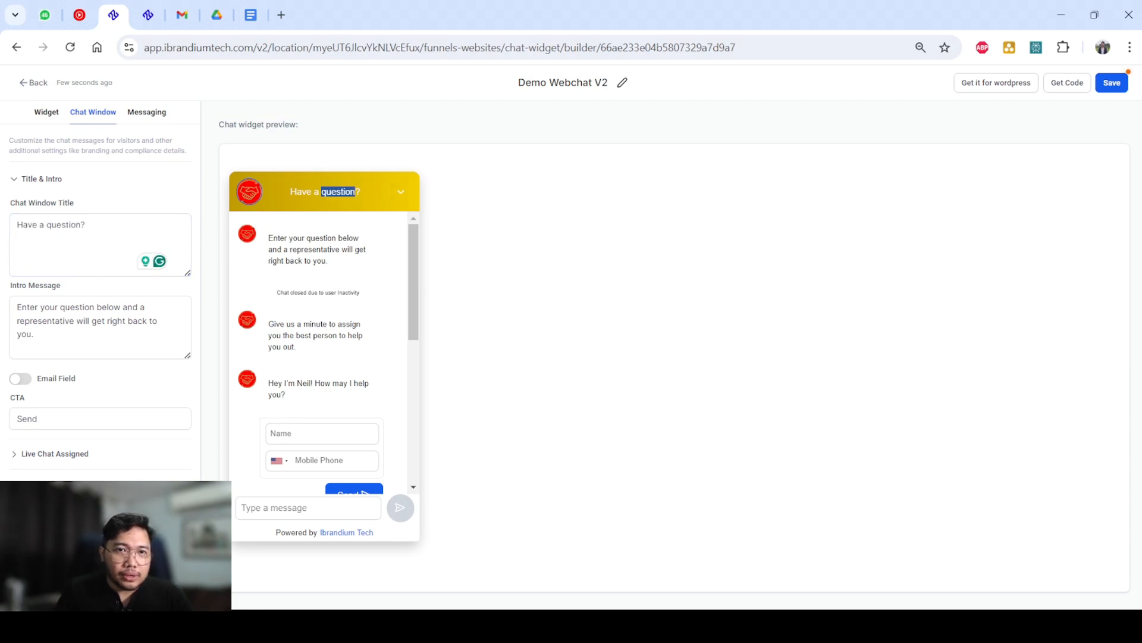
{"action": "left_click_drag", "start_coordinate": [33, 334], "coordinate": [16, 306]}
{"action": "left_click_drag", "start_coordinate": [328, 262], "coordinate": [267, 238]}
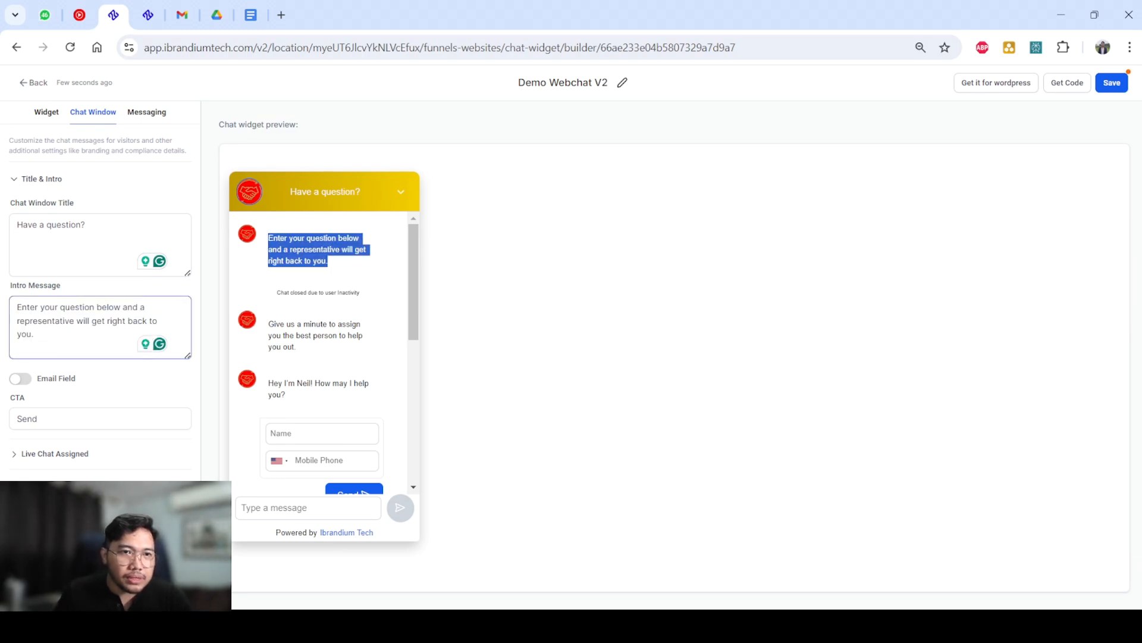
{"action": "mouse_move", "coordinate": [414, 283]}
{"action": "left_mouse_down"}
{"action": "mouse_move", "coordinate": [413, 363]}
{"action": "mouse_move", "coordinate": [413, 280]}
{"action": "left_mouse_up"}
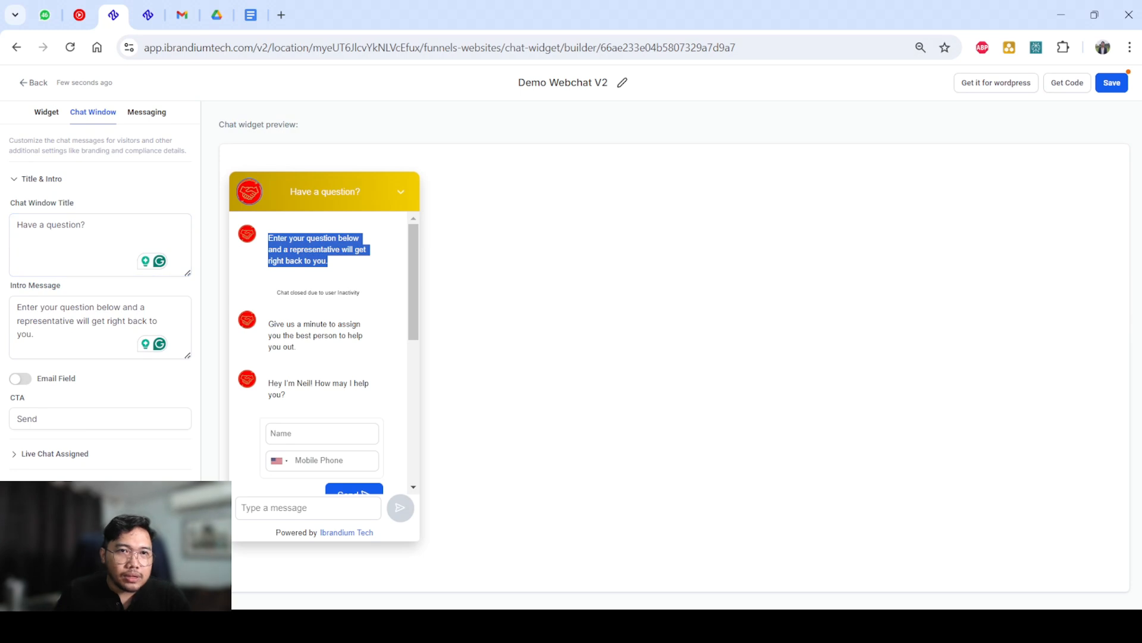
{"action": "left_click", "coordinate": [333, 275]}
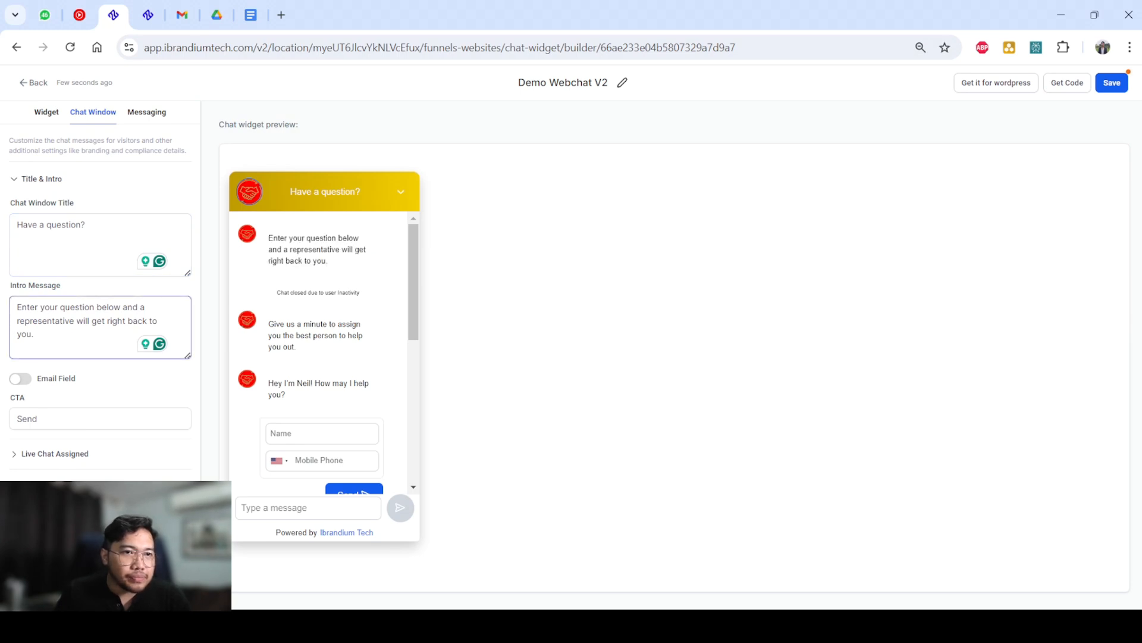
Enable the Email Field for the contact form and check the form in the chat preview.
{"action": "left_click", "coordinate": [20, 378]}
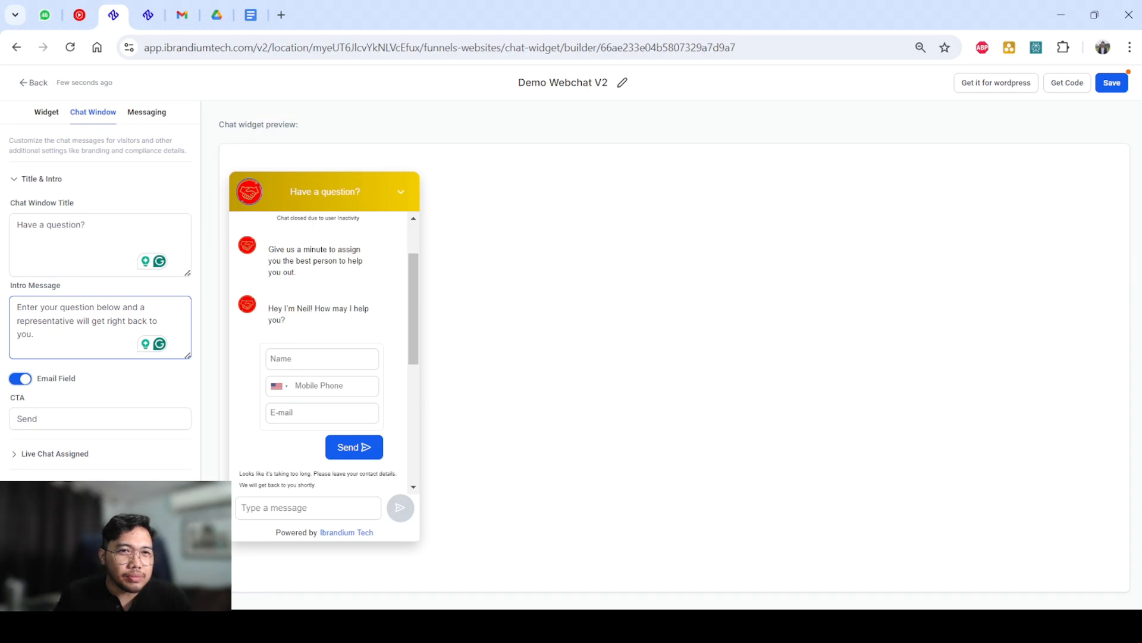
{"action": "left_click_drag", "start_coordinate": [269, 309], "coordinate": [285, 320]}
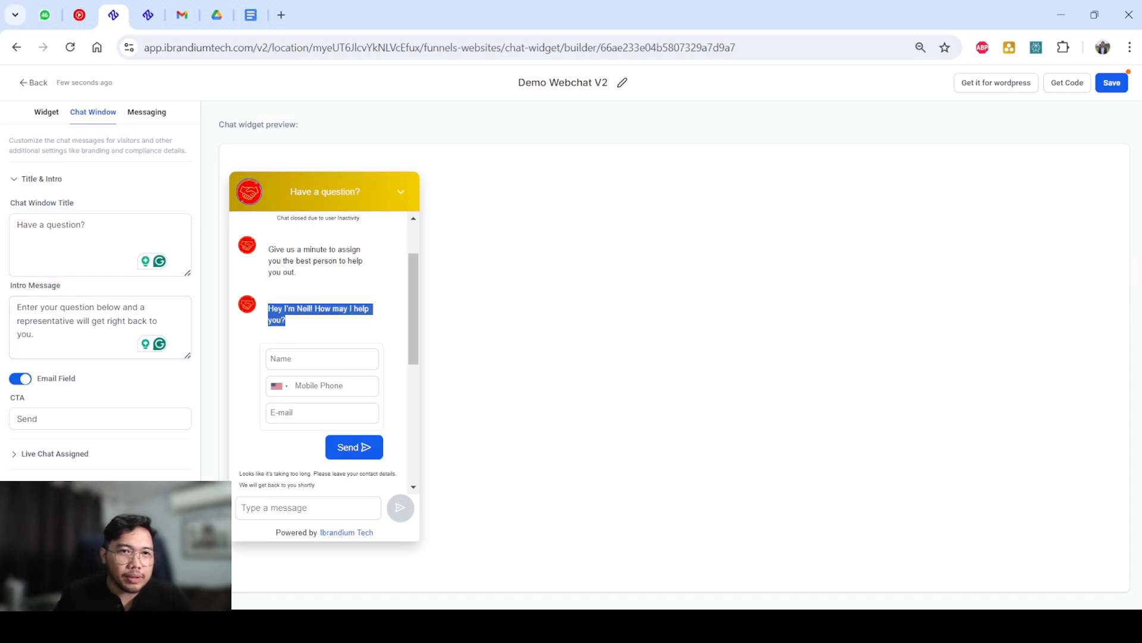
{"action": "left_click_drag", "start_coordinate": [390, 453], "coordinate": [266, 307]}
{"action": "left_click", "coordinate": [266, 329]}
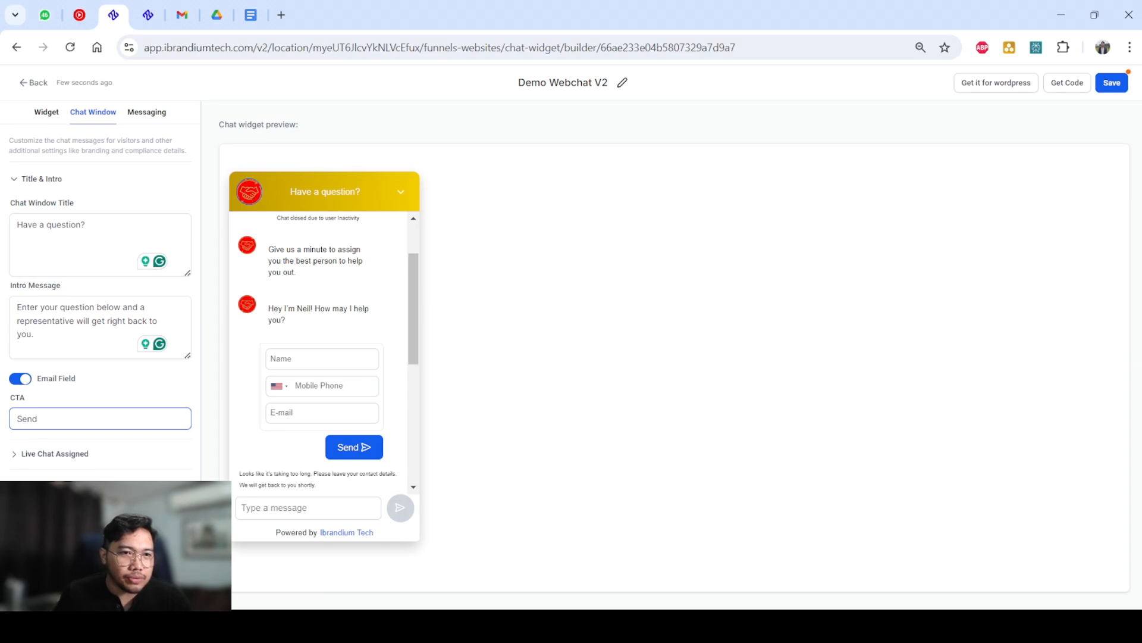
Expand the Live Chat Assigned section and examine the text of the live chat welcome message.
{"action": "left_click", "coordinate": [55, 454]}
{"action": "scroll", "coordinate": [72, 440], "scroll_direction": "down", "scroll_amount": 3}
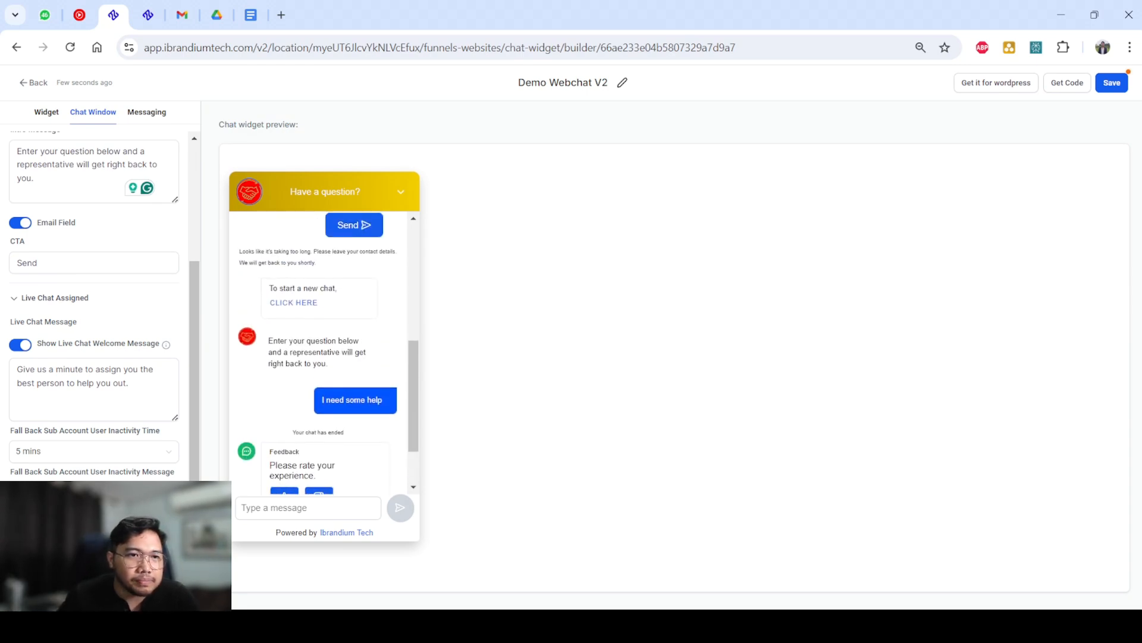
{"action": "left_click_drag", "start_coordinate": [129, 383], "coordinate": [17, 369]}
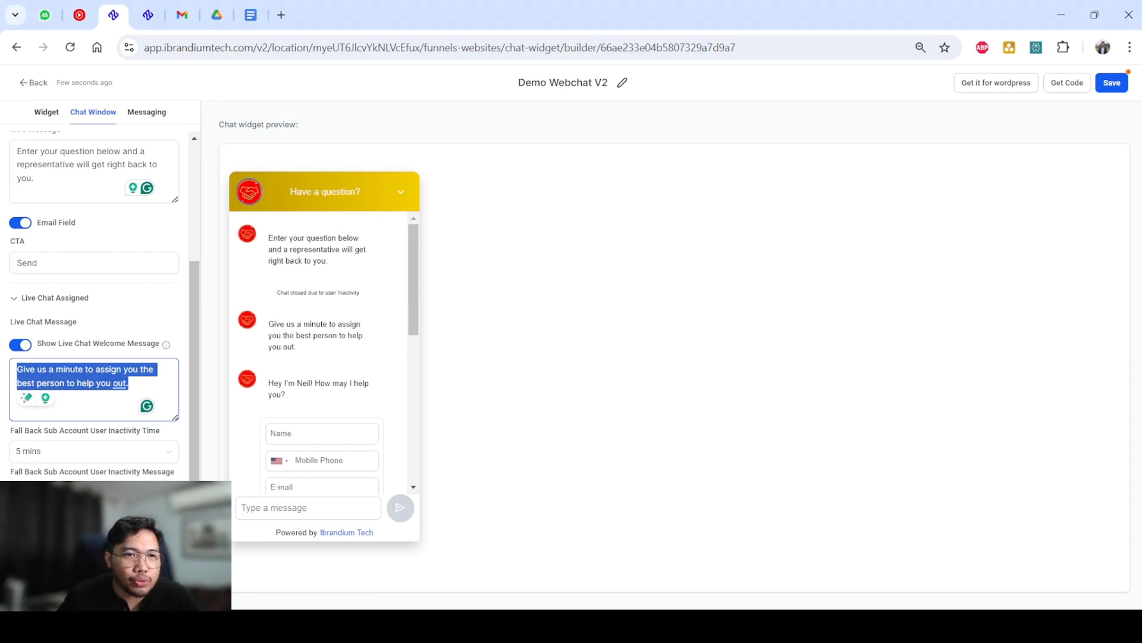
{"action": "left_click", "coordinate": [129, 383]}
{"action": "left_click_drag", "start_coordinate": [106, 383], "coordinate": [17, 371]}
{"action": "left_click_drag", "start_coordinate": [129, 384], "coordinate": [17, 370]}
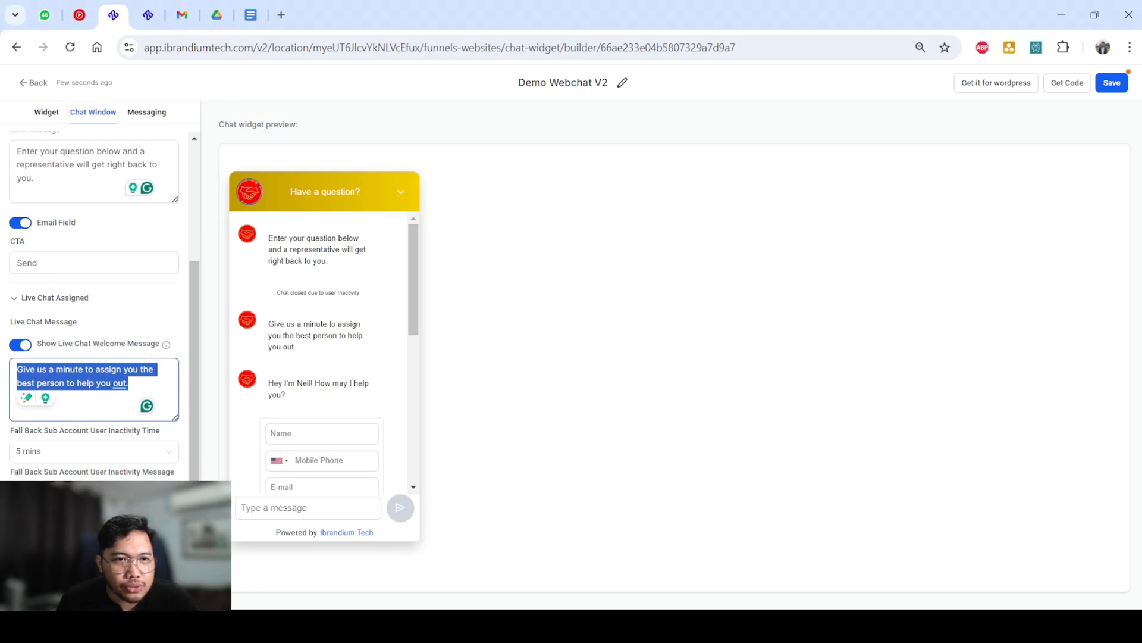
View the available options for the Fall Back Sub Account User Inactivity Time without choosing another one.
{"action": "left_click", "coordinate": [94, 451]}
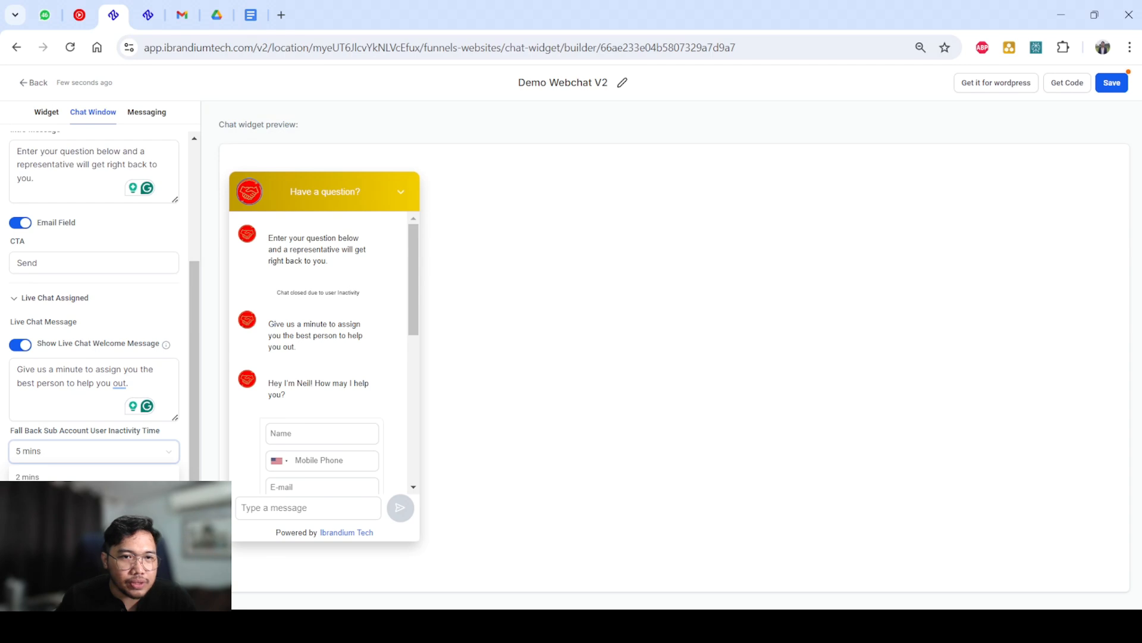
{"action": "left_click", "coordinate": [94, 451]}
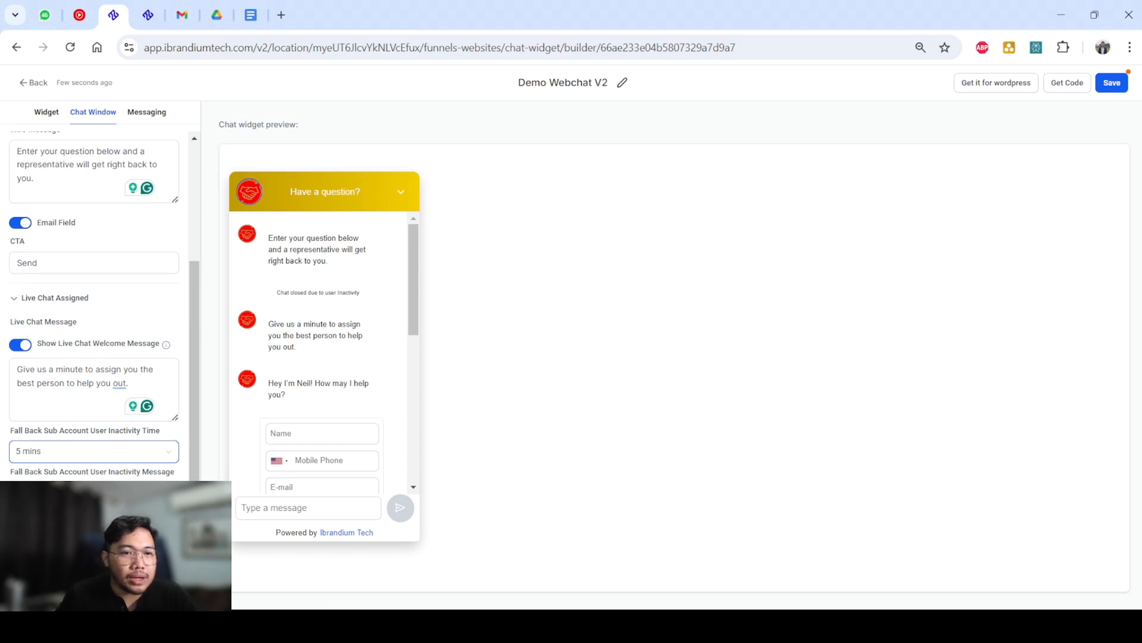
{"action": "left_click", "coordinate": [94, 451]}
{"action": "left_click", "coordinate": [94, 451]}
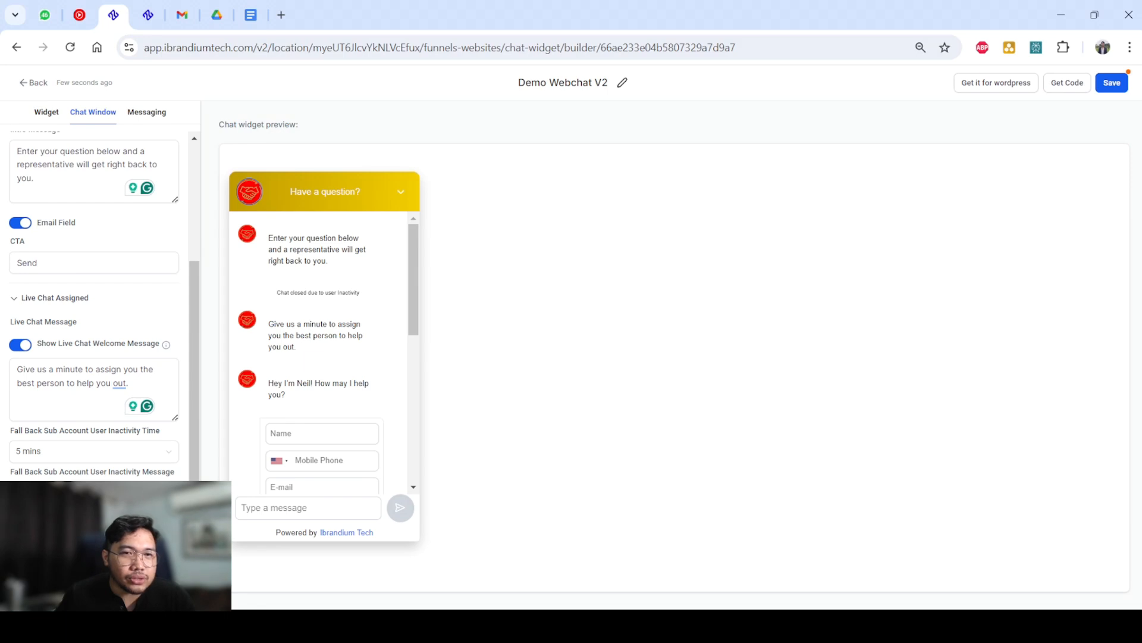
Review the greeting and the contact form with name, mobile phone and e-mail fields in the chat preview.
{"action": "scroll", "coordinate": [94, 297], "scroll_direction": "up", "scroll_amount": 5}
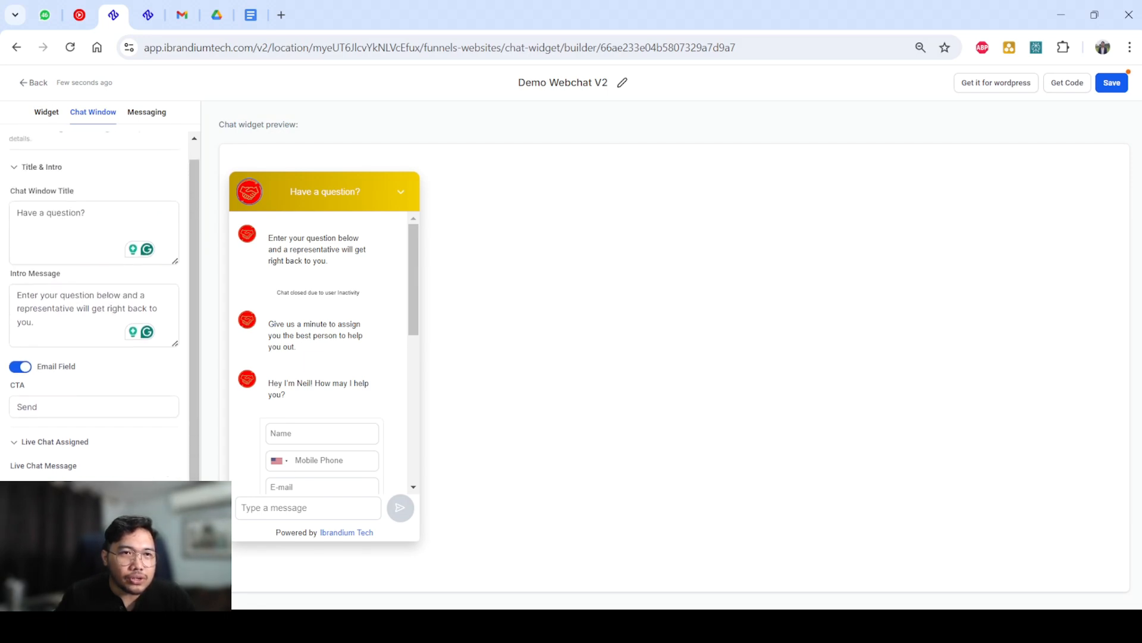
{"action": "scroll", "coordinate": [319, 353], "scroll_direction": "down", "scroll_amount": 2}
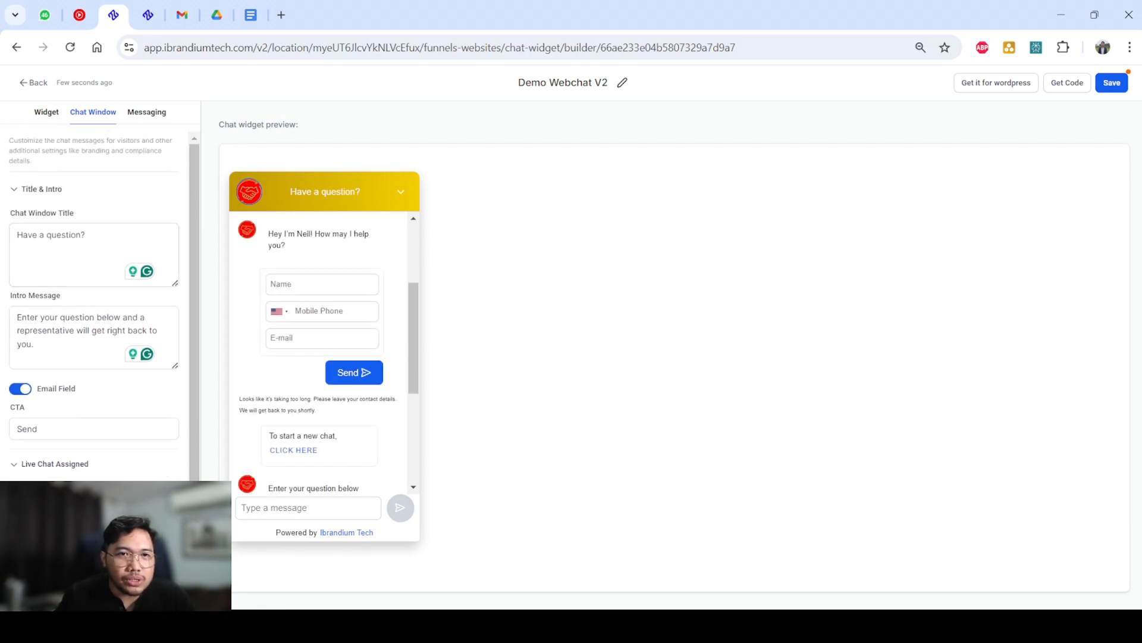
{"action": "scroll", "coordinate": [319, 352], "scroll_direction": "up", "scroll_amount": 1}
{"action": "triple_click", "coordinate": [319, 309]}
{"action": "left_click_drag", "start_coordinate": [286, 321], "coordinate": [359, 448]}
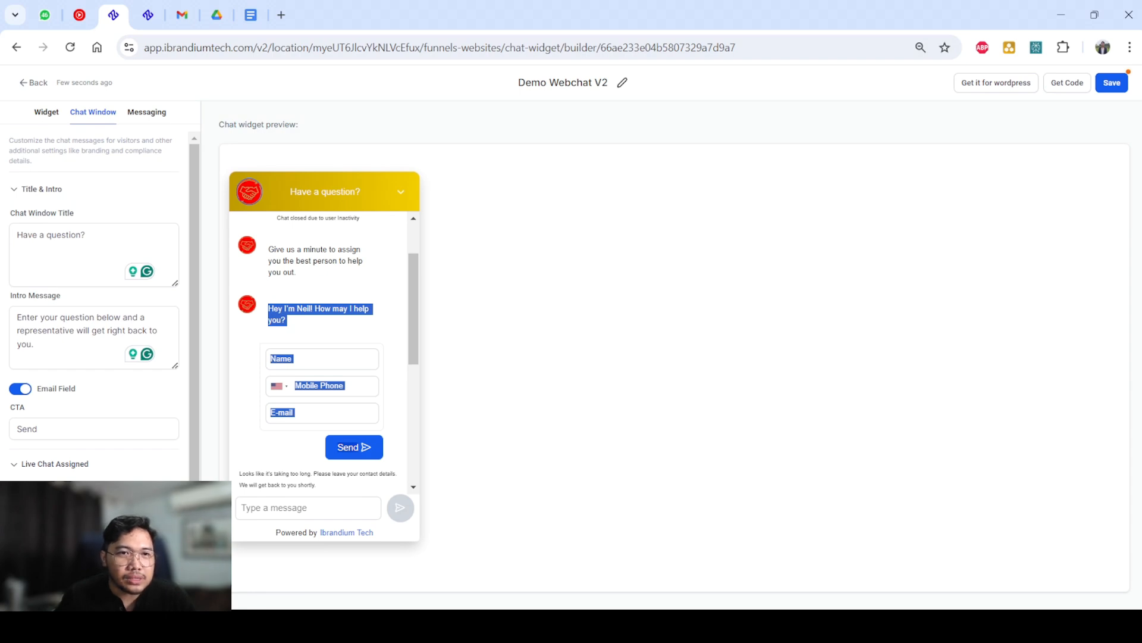
{"action": "left_click", "coordinate": [333, 331]}
{"action": "scroll", "coordinate": [94, 304], "scroll_direction": "down", "scroll_amount": 3}
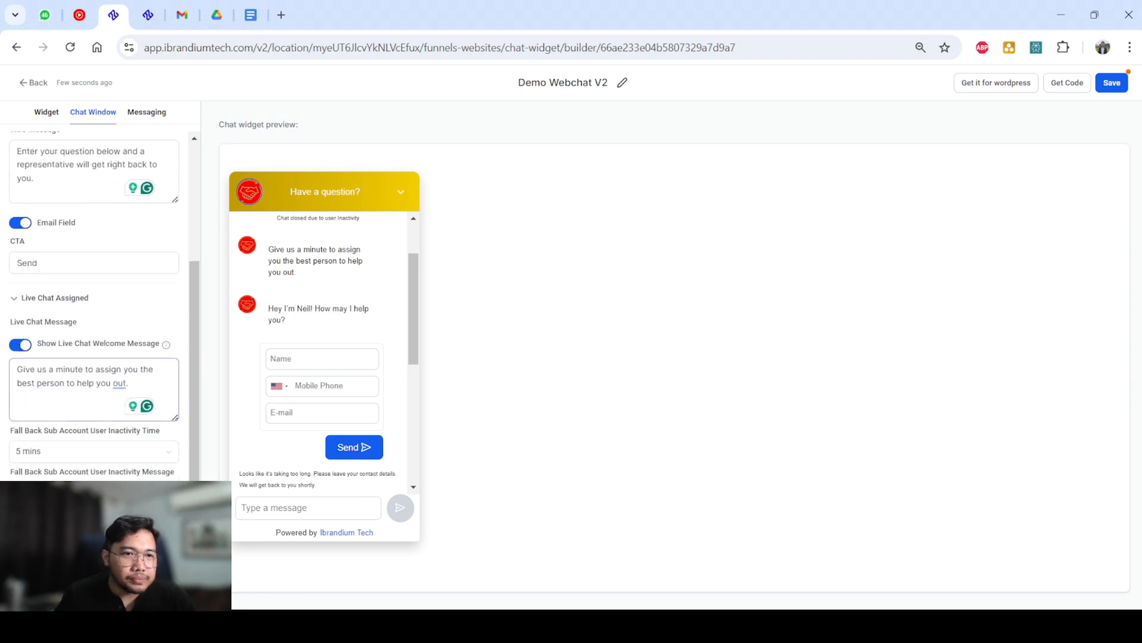
Read through the fallback inactivity message and the Live Chat Closed inactivity time and message settings.
{"action": "scroll", "coordinate": [94, 304], "scroll_direction": "down", "scroll_amount": 2}
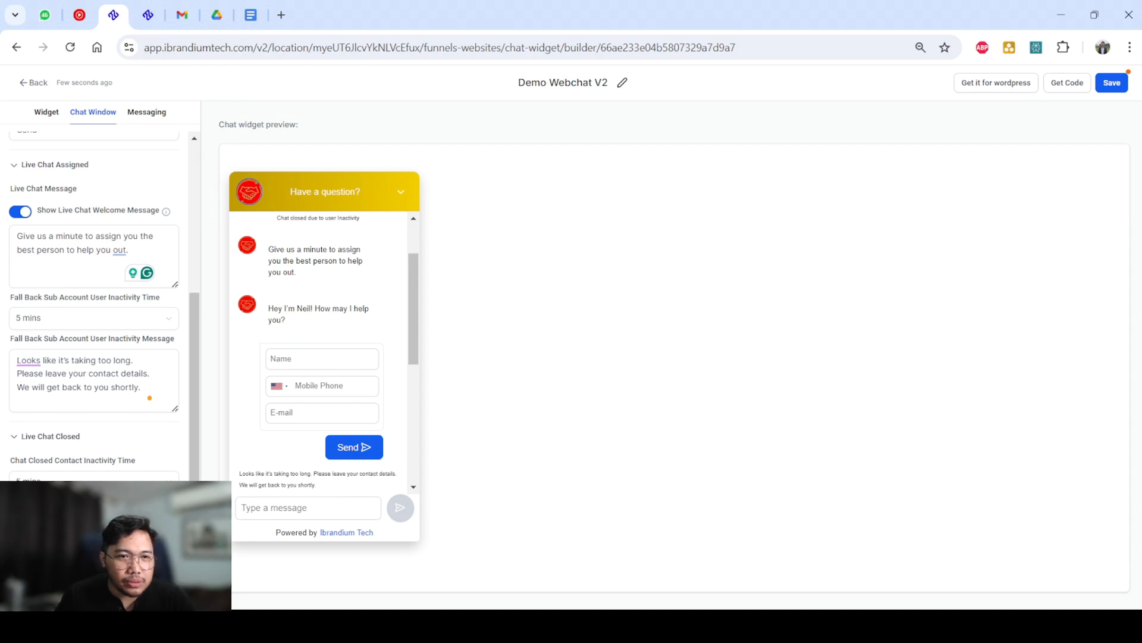
{"action": "scroll", "coordinate": [95, 309], "scroll_direction": "down", "scroll_amount": 3}
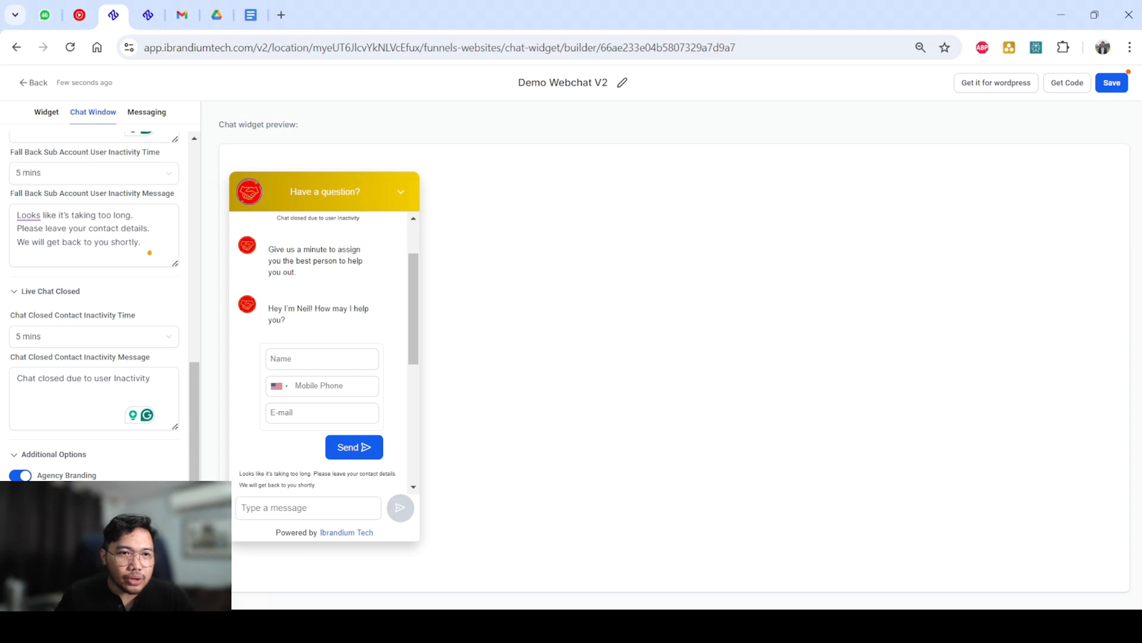
{"action": "scroll", "coordinate": [95, 297], "scroll_direction": "up", "scroll_amount": 2}
{"action": "scroll", "coordinate": [95, 298], "scroll_direction": "down", "scroll_amount": 2}
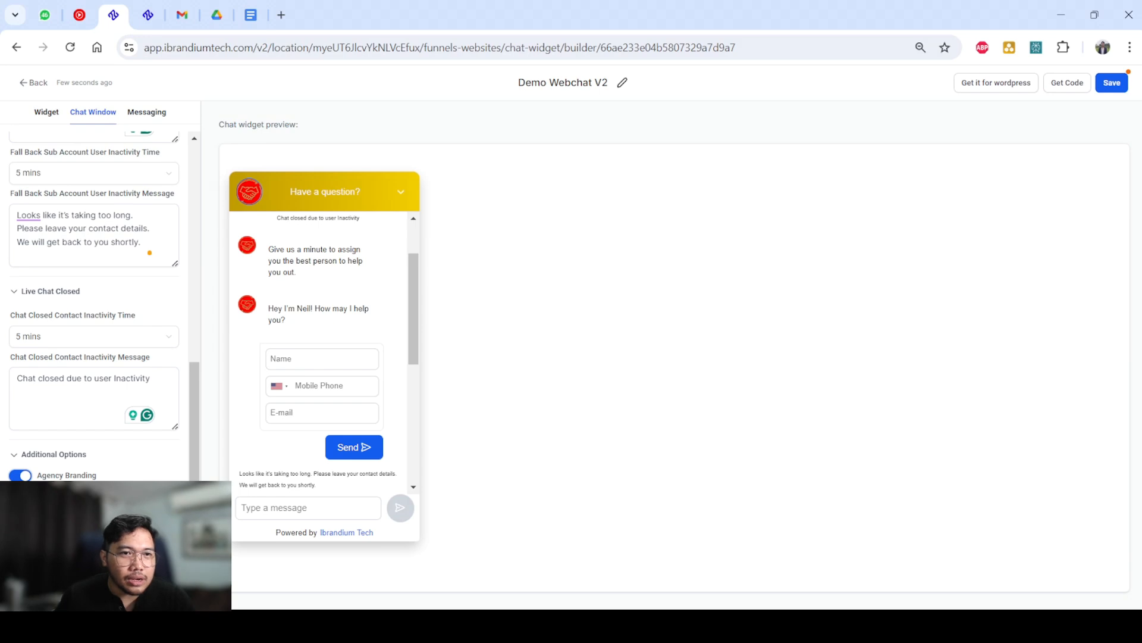
{"action": "scroll", "coordinate": [94, 306], "scroll_direction": "up", "scroll_amount": 8}
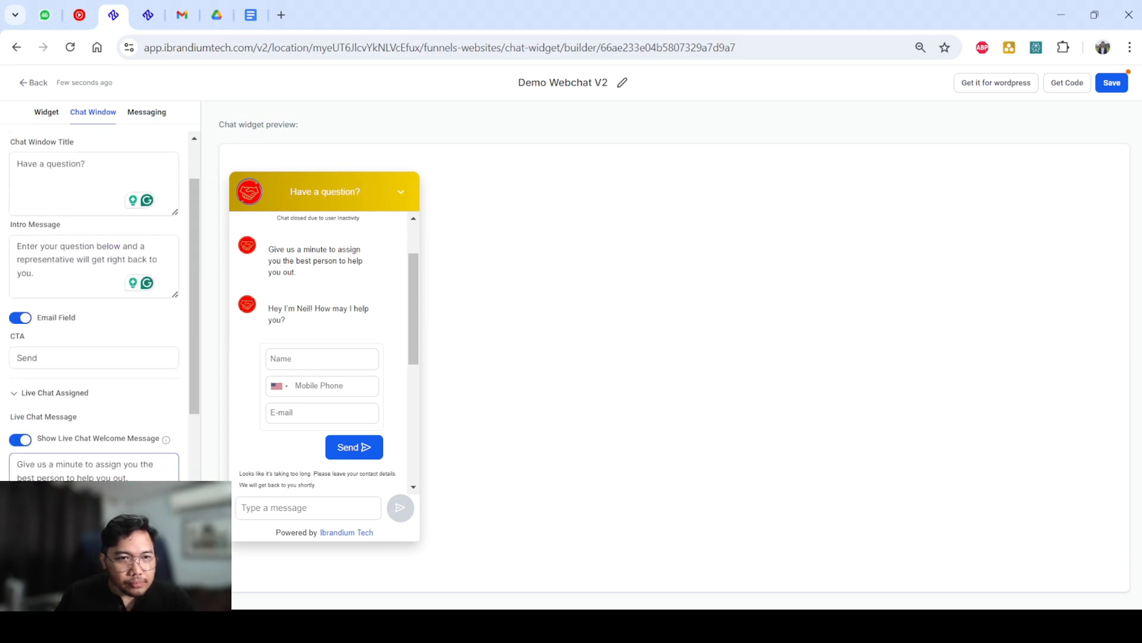
{"action": "scroll", "coordinate": [94, 306], "scroll_direction": "up", "scroll_amount": 2}
Open the Acknowledgement section of the Messaging settings and review its feedback and chat ended messages.
{"action": "left_click", "coordinate": [146, 112]}
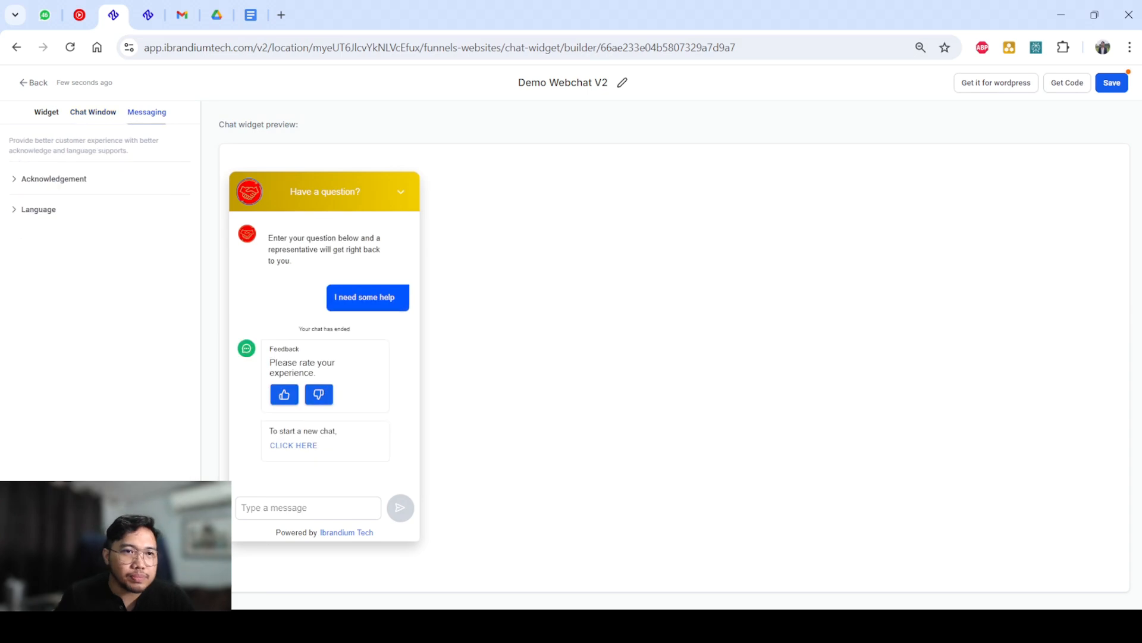
{"action": "left_click", "coordinate": [54, 179]}
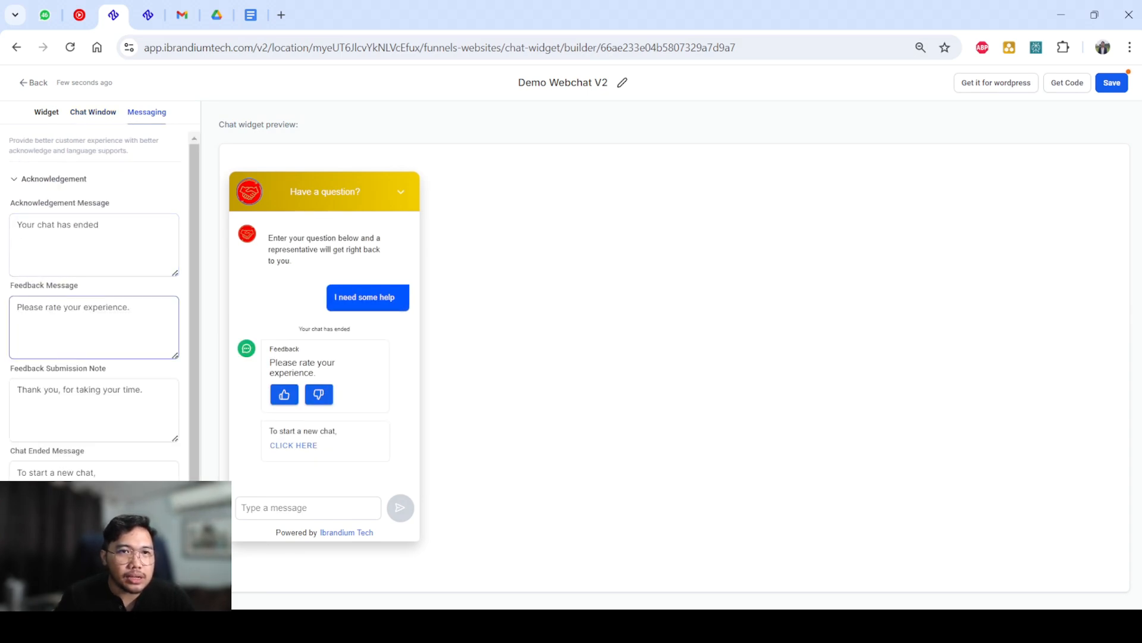
{"action": "left_click", "coordinate": [129, 308]}
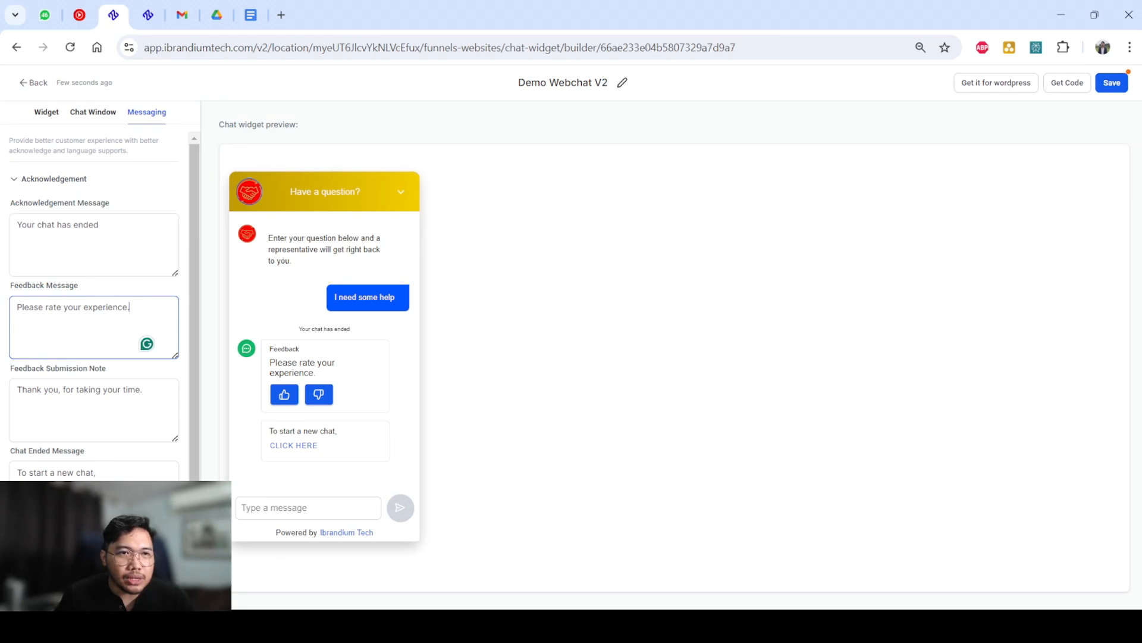
{"action": "left_click_drag", "start_coordinate": [130, 307], "coordinate": [17, 308]}
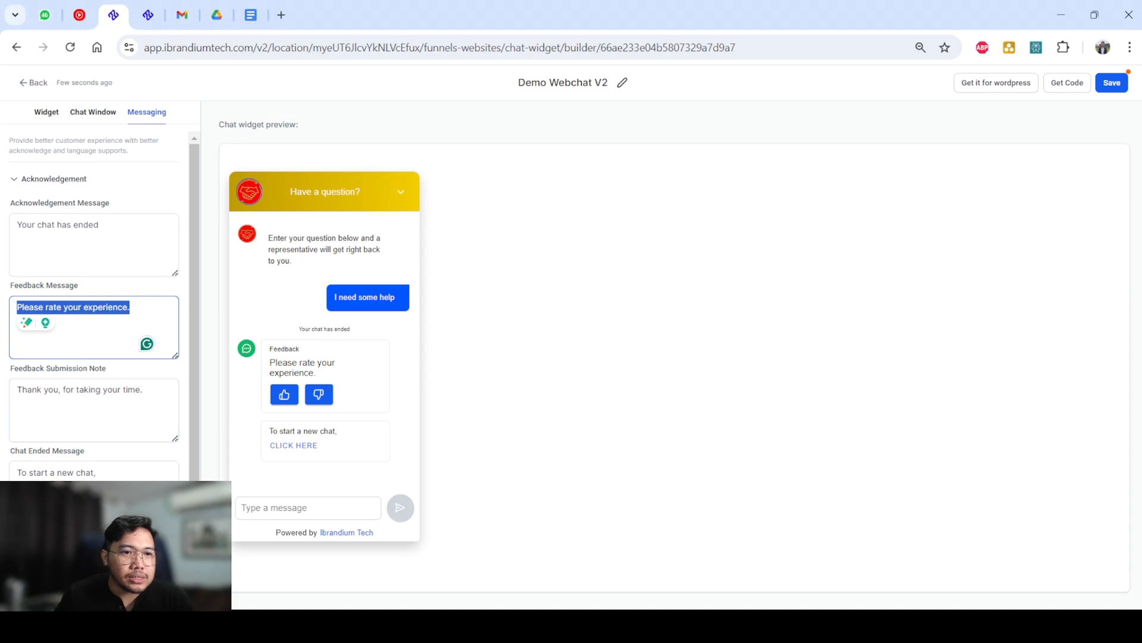
{"action": "scroll", "coordinate": [94, 297], "scroll_direction": "down", "scroll_amount": 1}
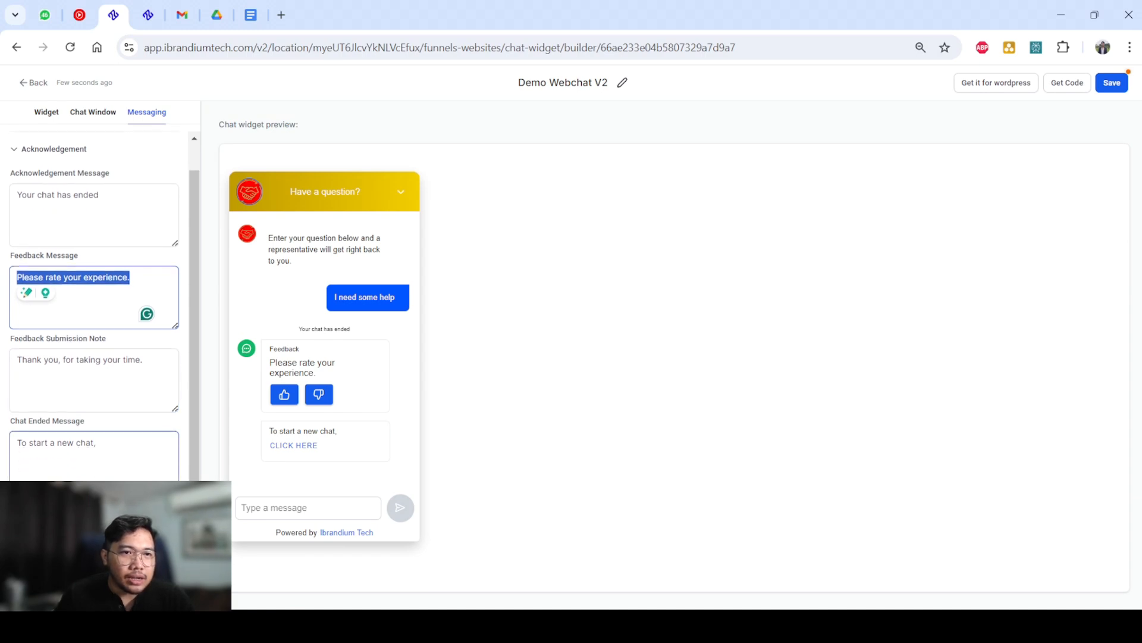
{"action": "left_click_drag", "start_coordinate": [98, 443], "coordinate": [17, 444]}
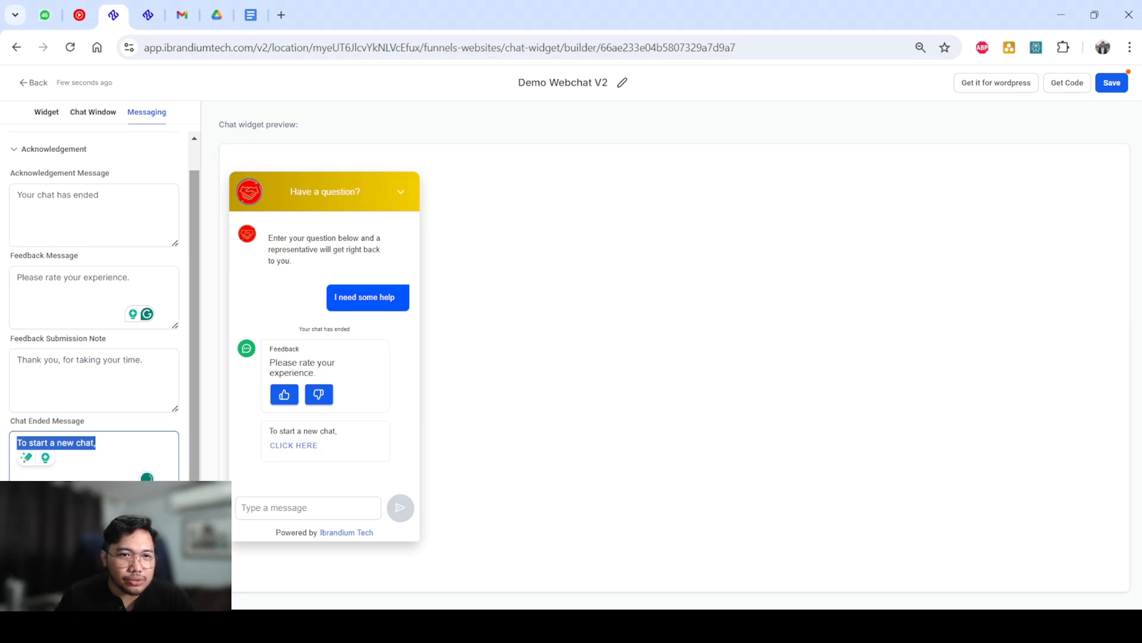
{"action": "left_click", "coordinate": [476, 404]}
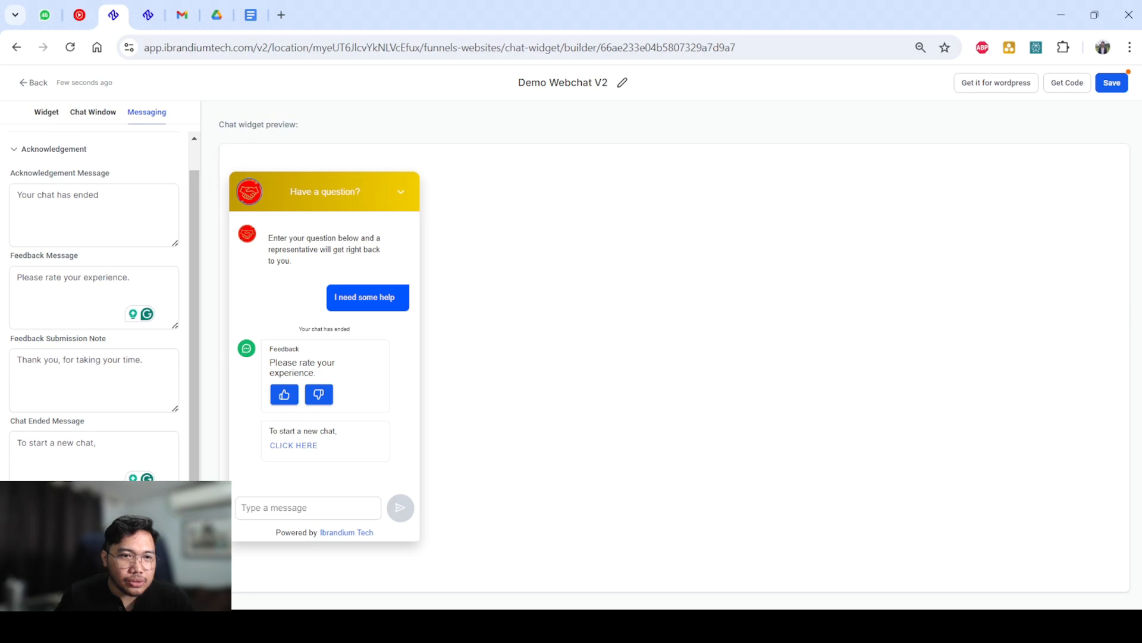
{"action": "scroll", "coordinate": [94, 416], "scroll_direction": "down", "scroll_amount": 1}
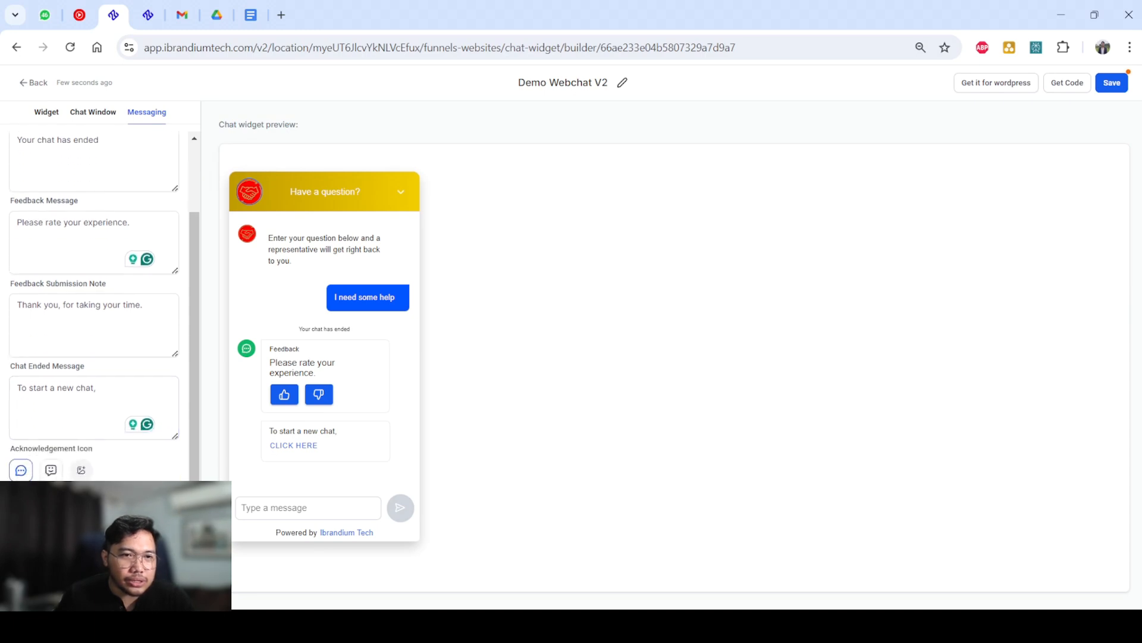
View the language options in the Messaging settings without choosing another one, and revisit the Widget and Chat Window settings.
{"action": "left_click", "coordinate": [94, 589]}
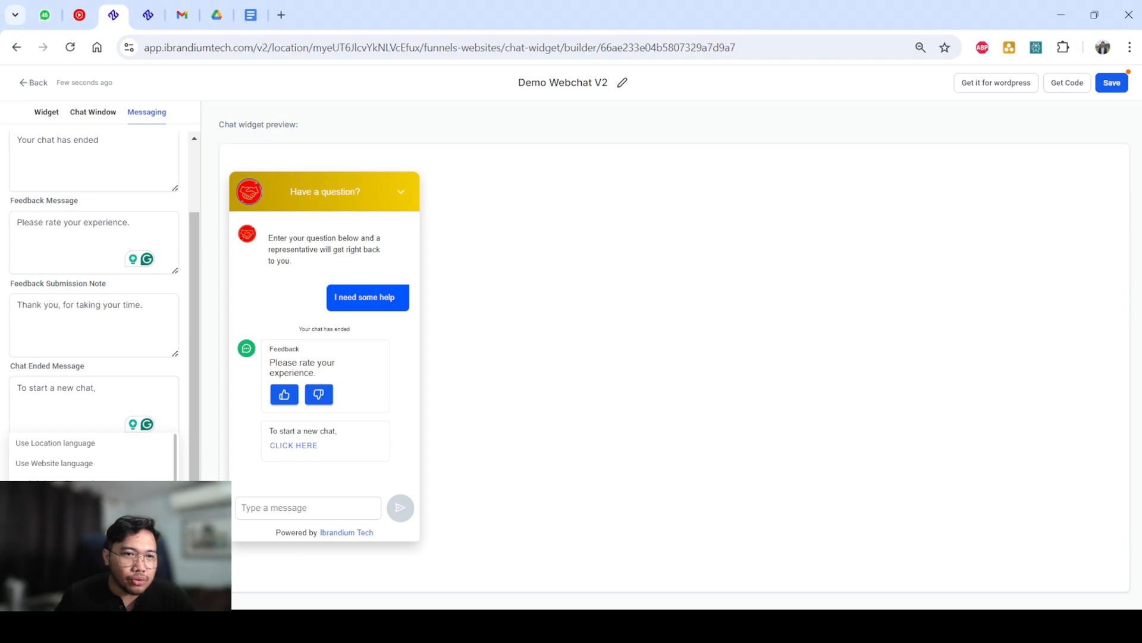
{"action": "left_click", "coordinate": [94, 589]}
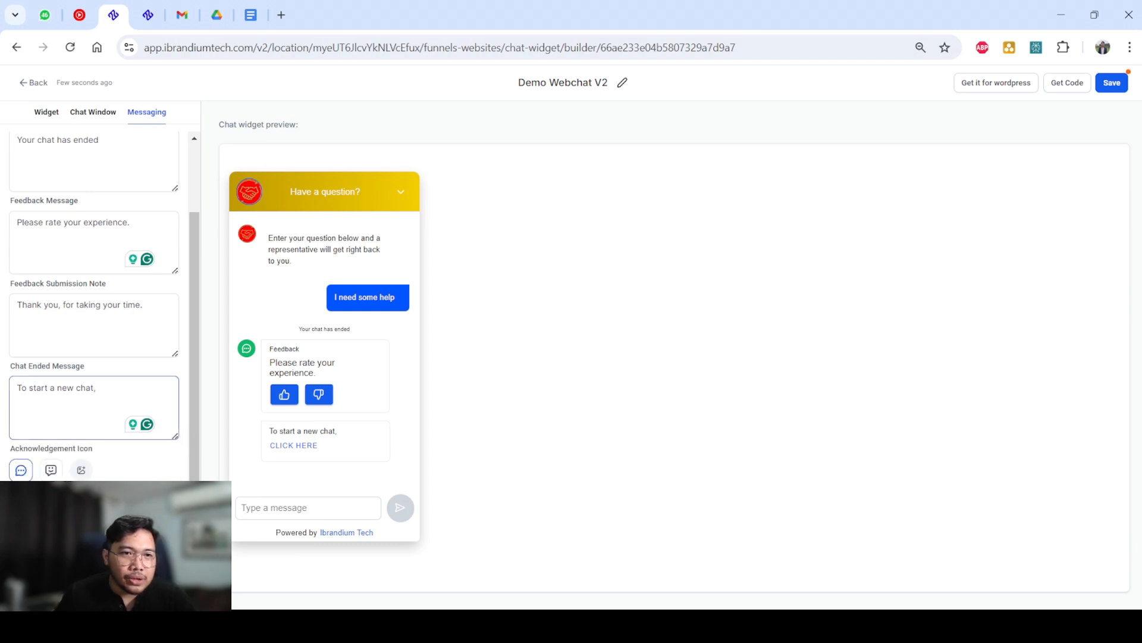
{"action": "scroll", "coordinate": [94, 366], "scroll_direction": "up", "scroll_amount": 2}
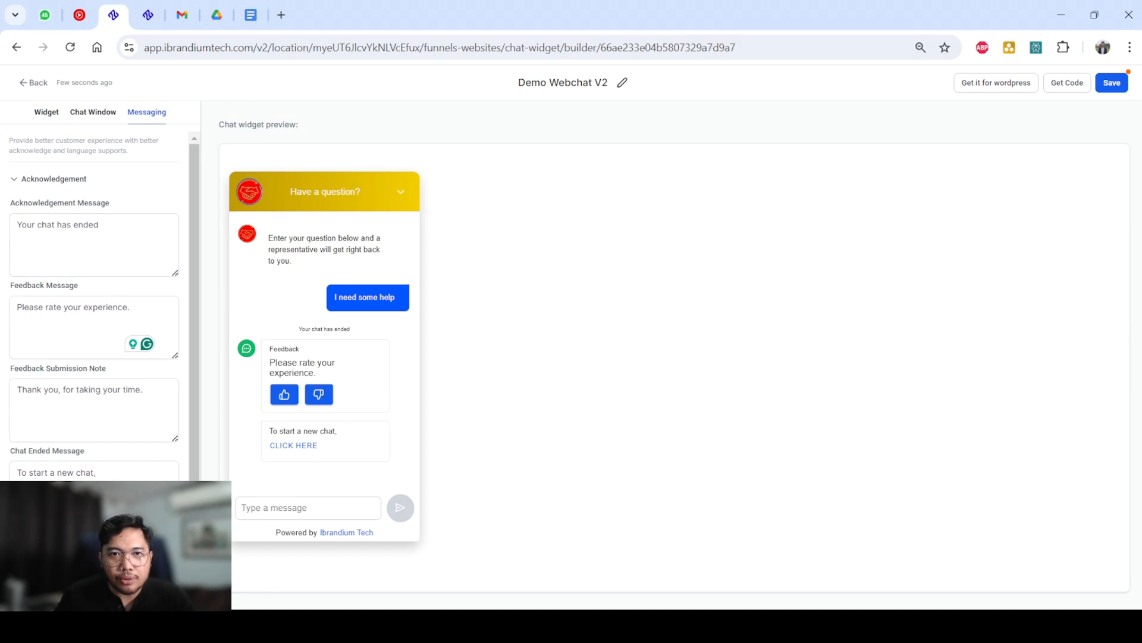
{"action": "left_click", "coordinate": [47, 112]}
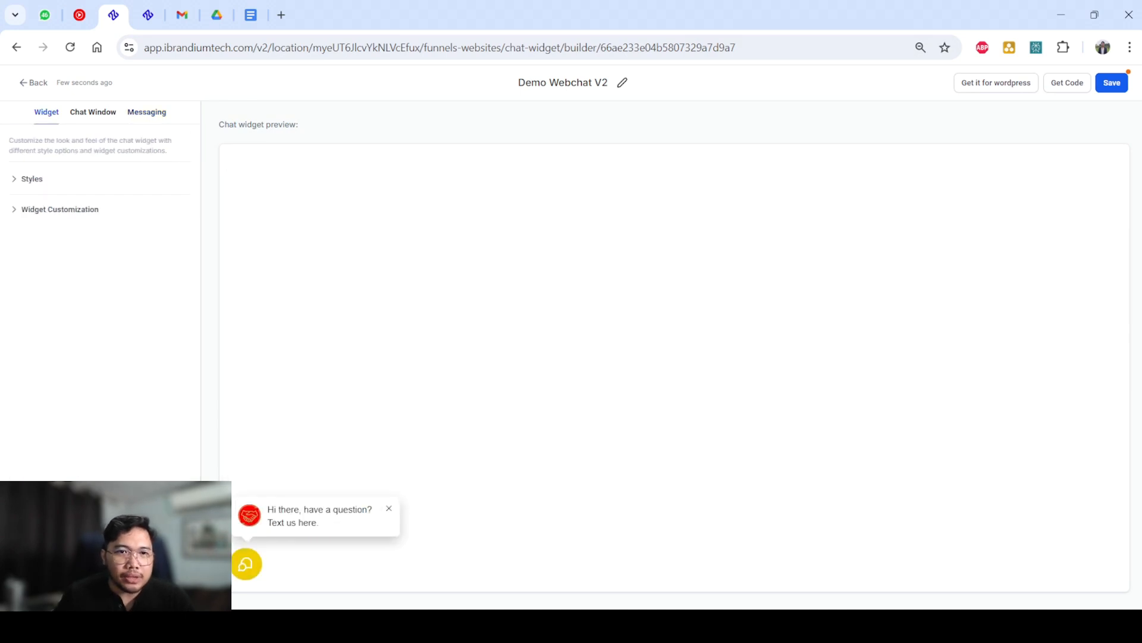
{"action": "left_click", "coordinate": [93, 112]}
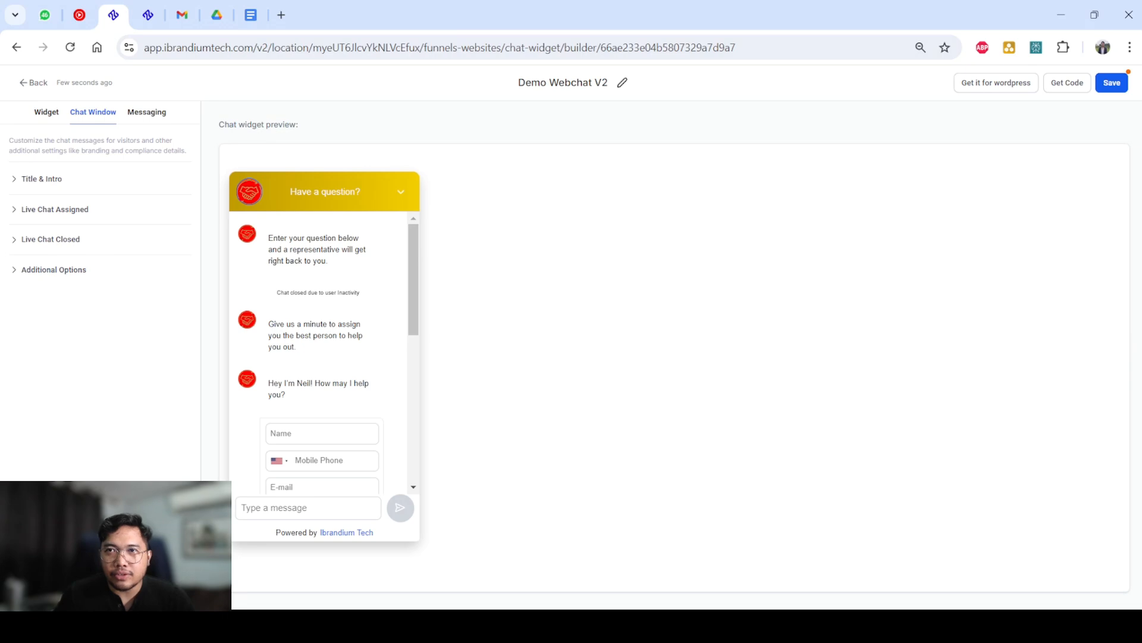
Open the widget's WordPress plugin page and look over the LeadConnector description, screenshots and version details.
{"action": "left_click", "coordinate": [996, 83]}
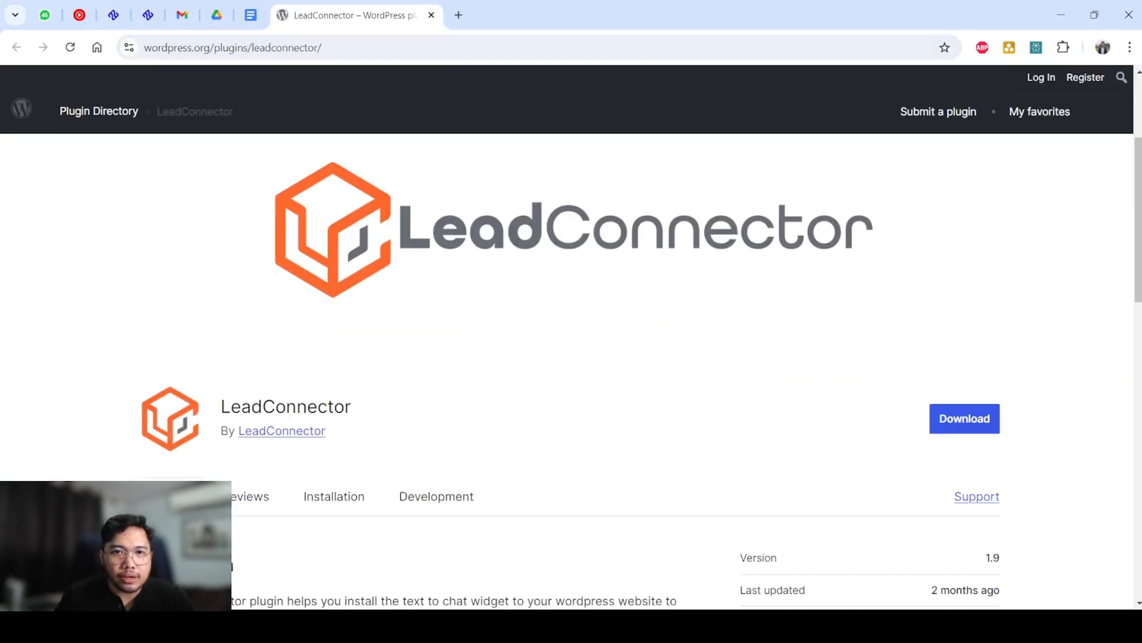
{"action": "scroll", "coordinate": [571, 369], "scroll_direction": "down", "scroll_amount": 10}
{"action": "scroll", "coordinate": [571, 368], "scroll_direction": "up", "scroll_amount": 3}
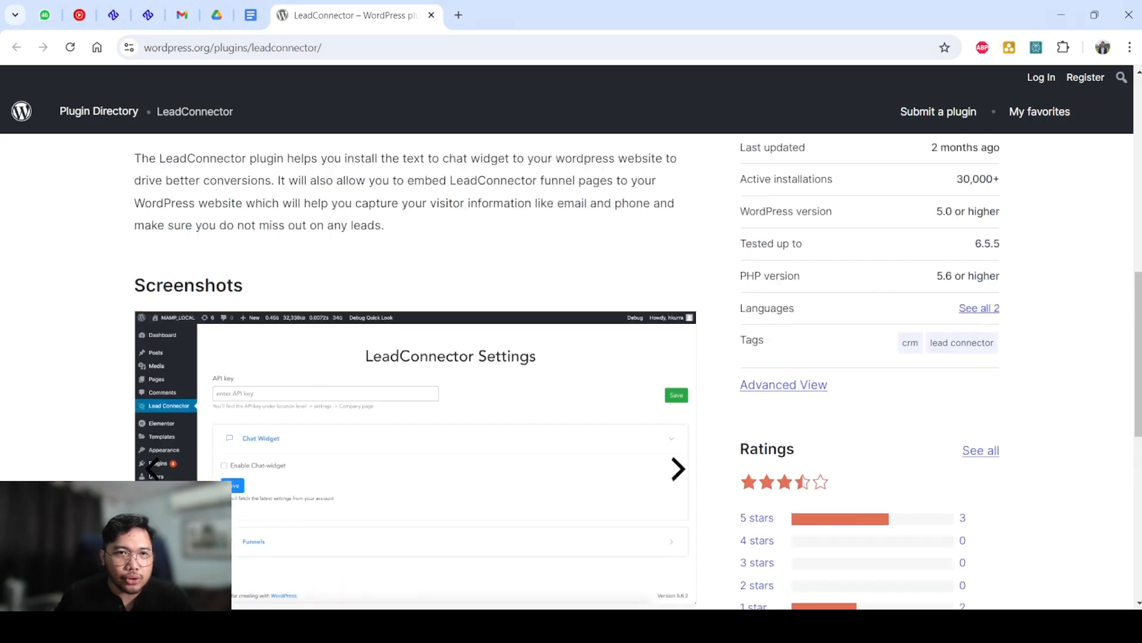
{"action": "scroll", "coordinate": [572, 369], "scroll_direction": "up", "scroll_amount": 9}
{"action": "scroll", "coordinate": [571, 369], "scroll_direction": "down", "scroll_amount": 14}
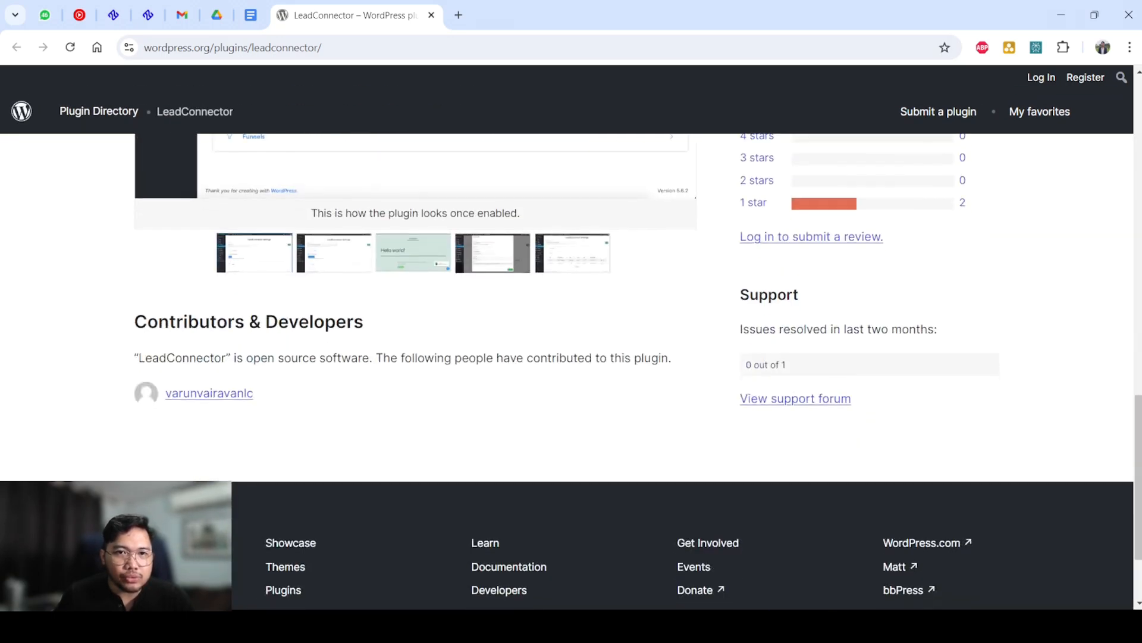
{"action": "scroll", "coordinate": [571, 368], "scroll_direction": "down", "scroll_amount": 3}
{"action": "scroll", "coordinate": [572, 369], "scroll_direction": "up", "scroll_amount": 15}
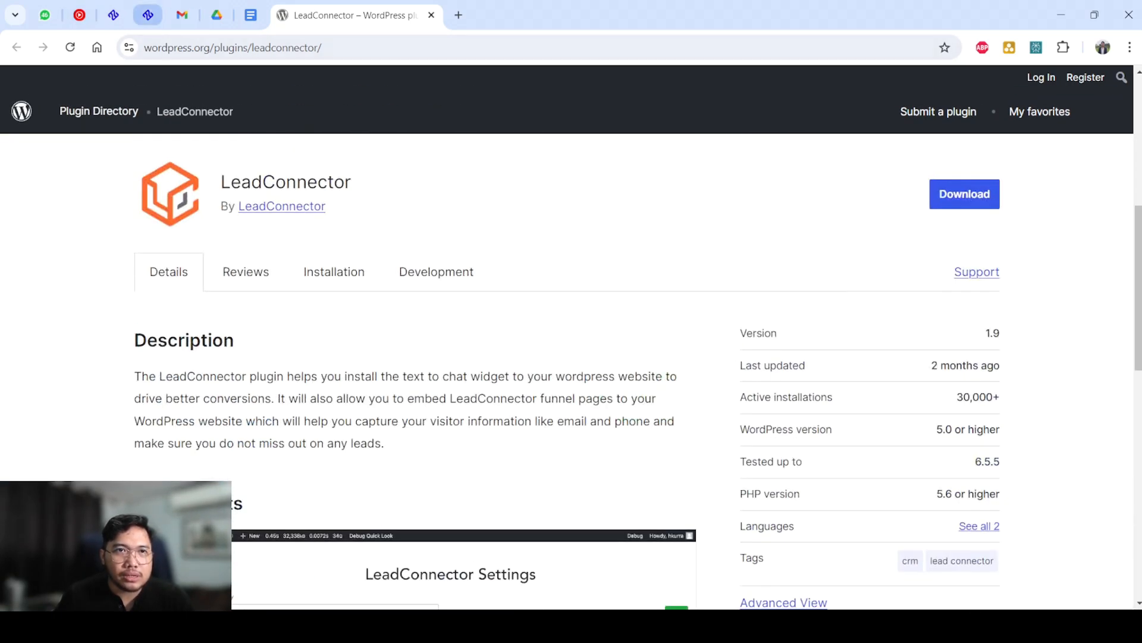
Return to the widget builder and review the embed script and the instruction on where to place it on a website.
{"action": "left_click", "coordinate": [113, 15]}
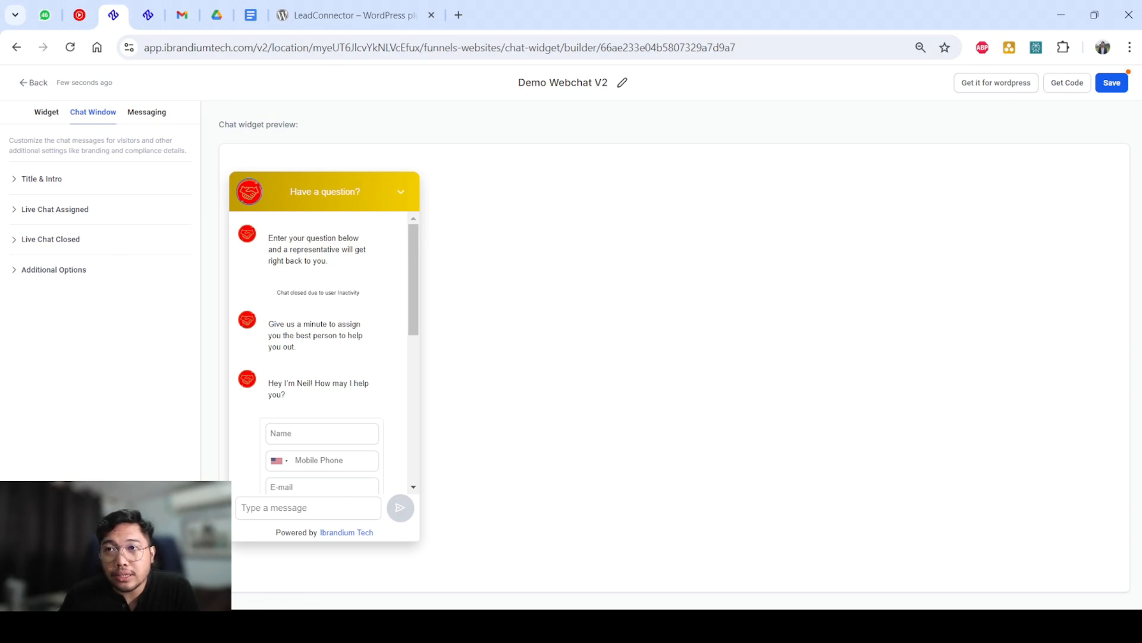
{"action": "left_click", "coordinate": [1067, 83]}
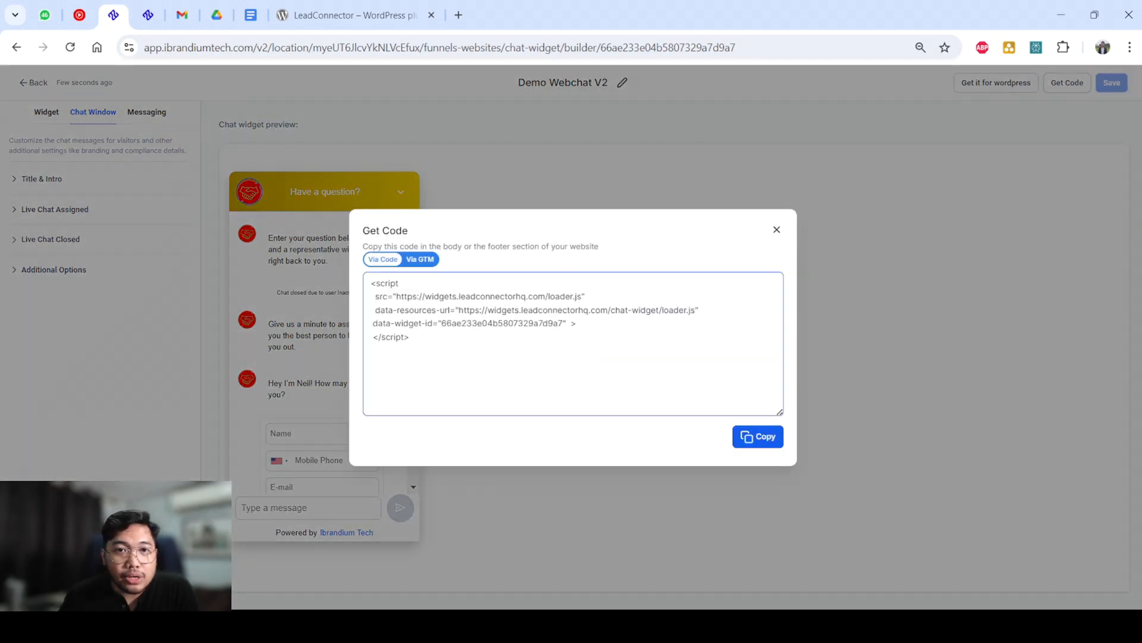
{"action": "left_click_drag", "start_coordinate": [410, 338], "coordinate": [370, 283]}
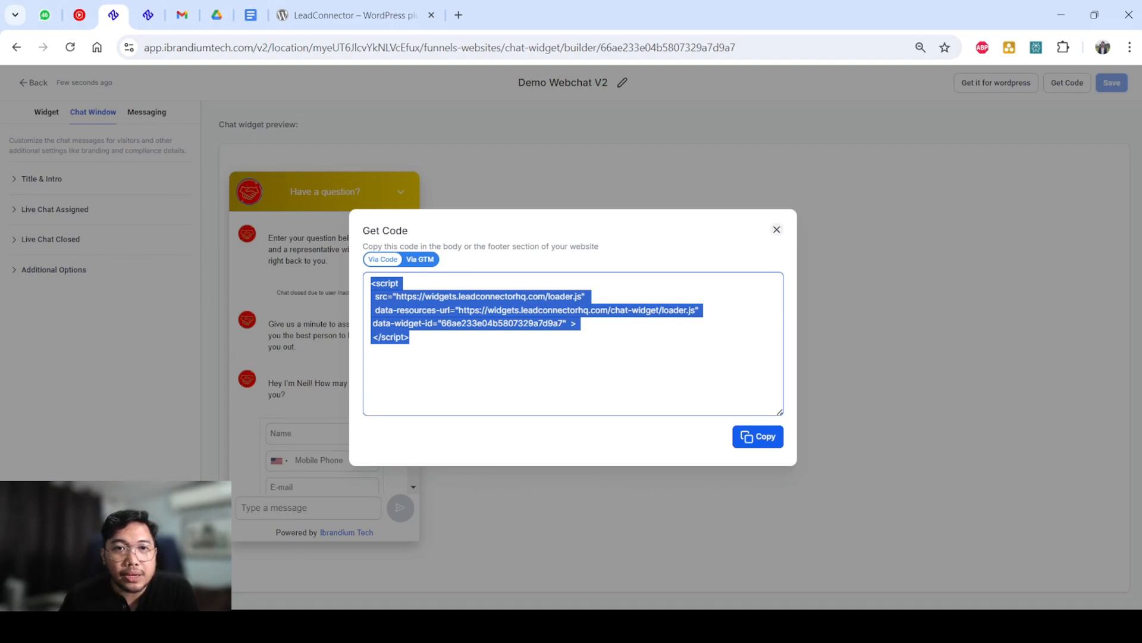
{"action": "left_click_drag", "start_coordinate": [598, 247], "coordinate": [443, 246]}
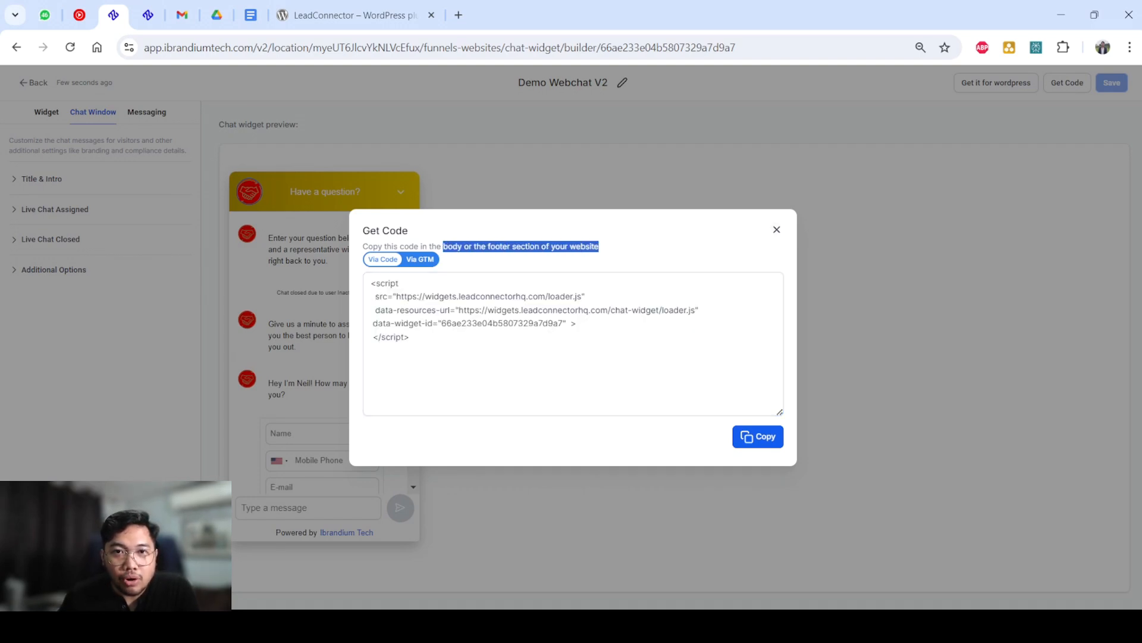
{"action": "left_click", "coordinate": [776, 229]}
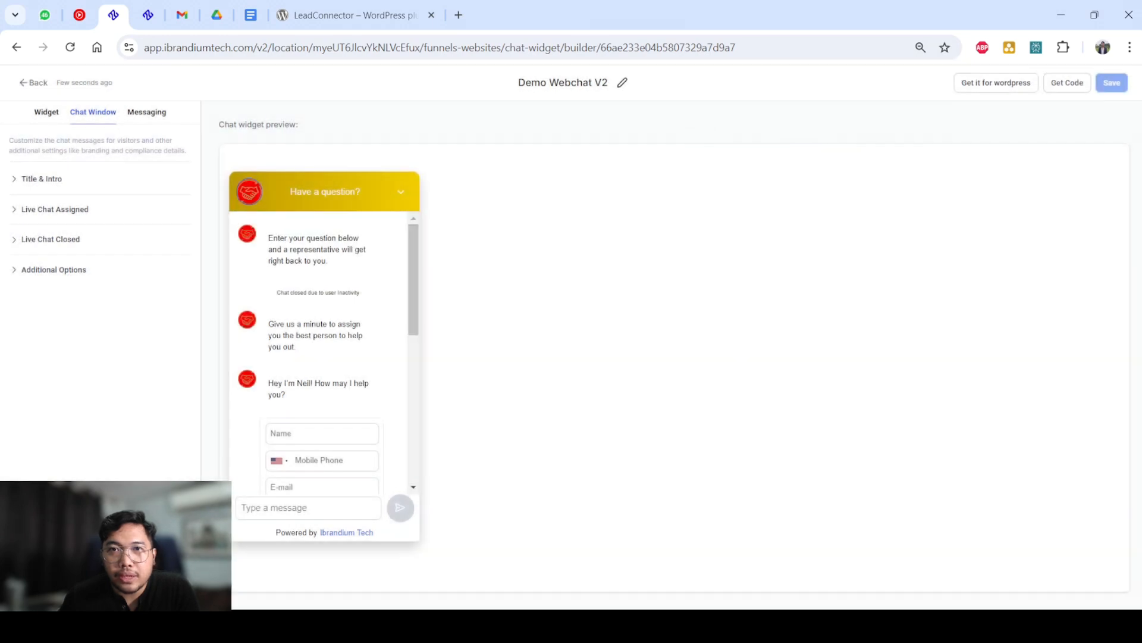
Leave the widget builder at a larger page zoom and open the Multiple Agents website from the list of websites.
{"action": "left_click", "coordinate": [33, 82]}
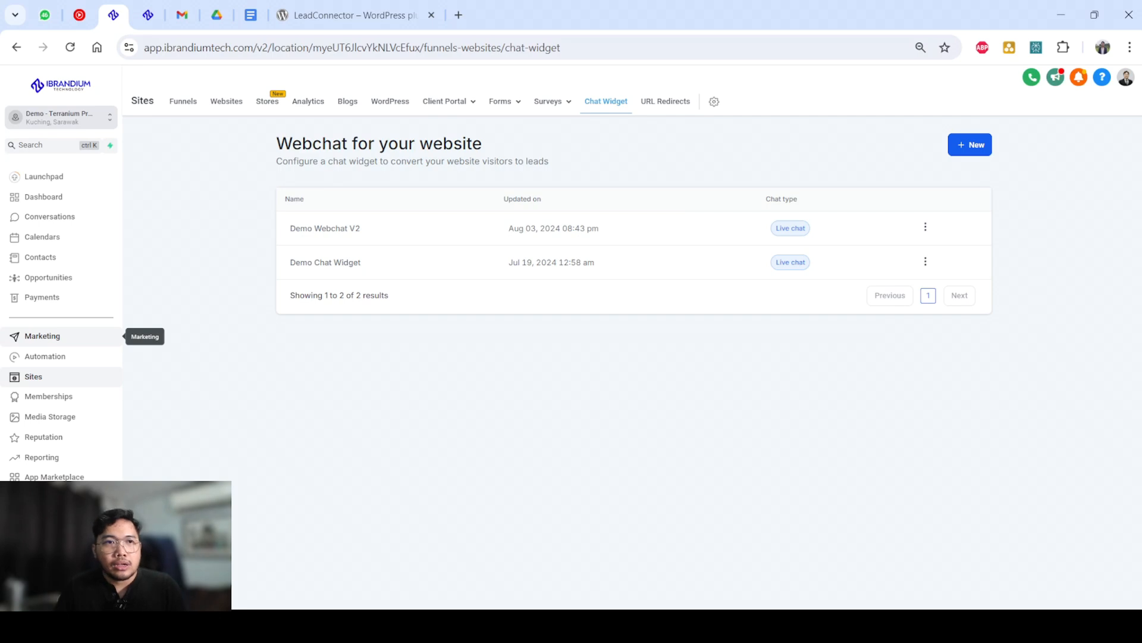
{"action": "key", "text": "ctrl+plus"}
{"action": "key", "text": "ctrl+plus"}
{"action": "key", "text": "ctrl+plus"}
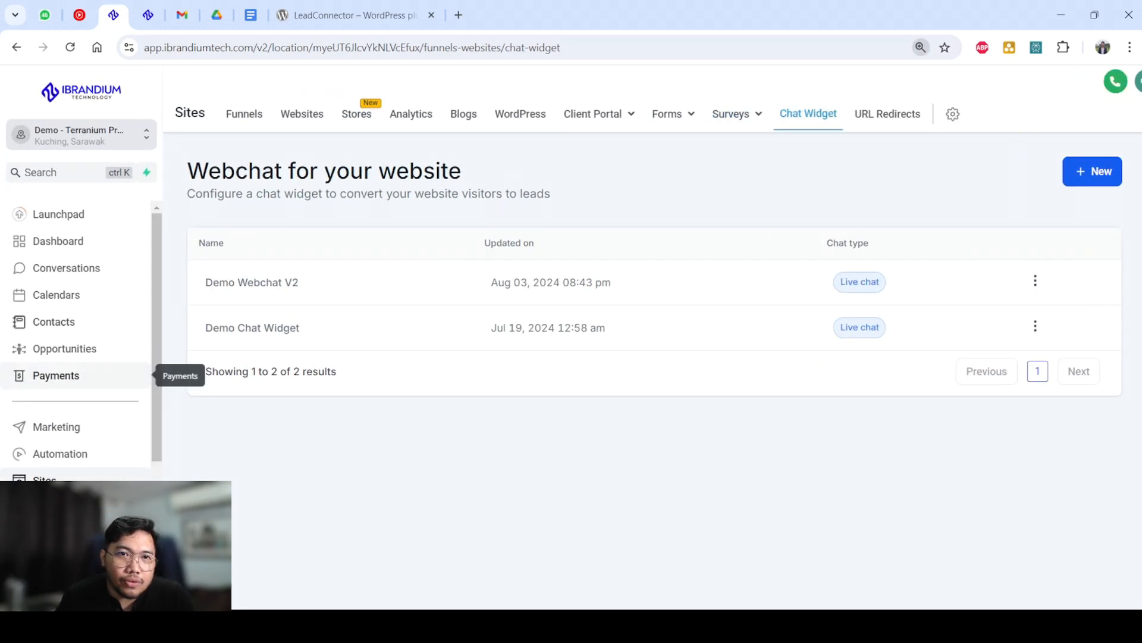
{"action": "left_click", "coordinate": [302, 113]}
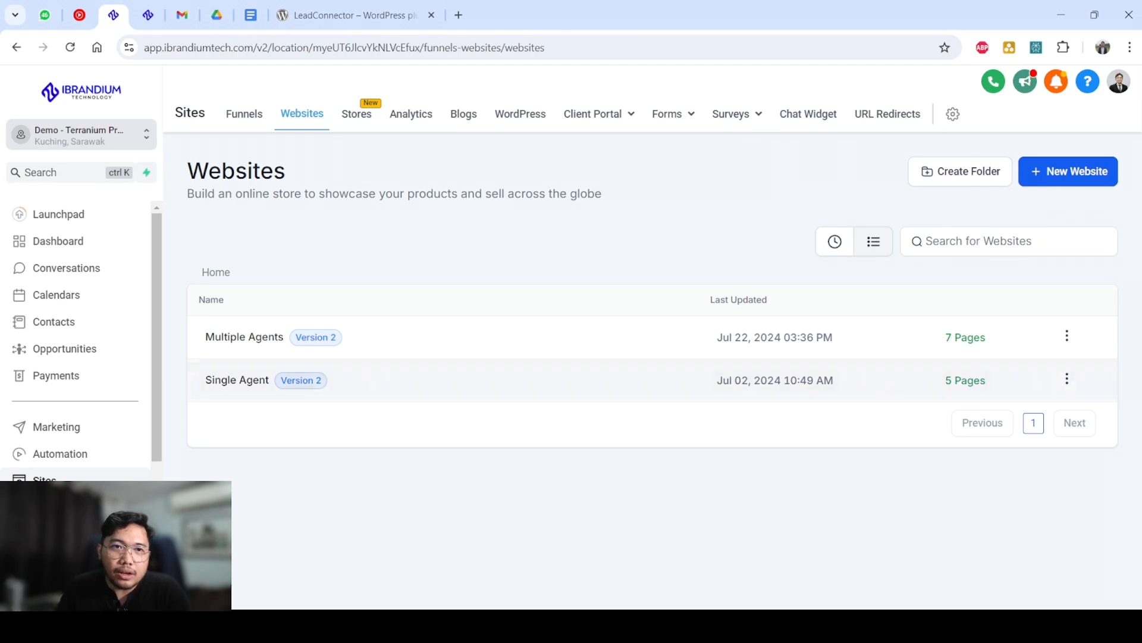
{"action": "left_click", "coordinate": [244, 336]}
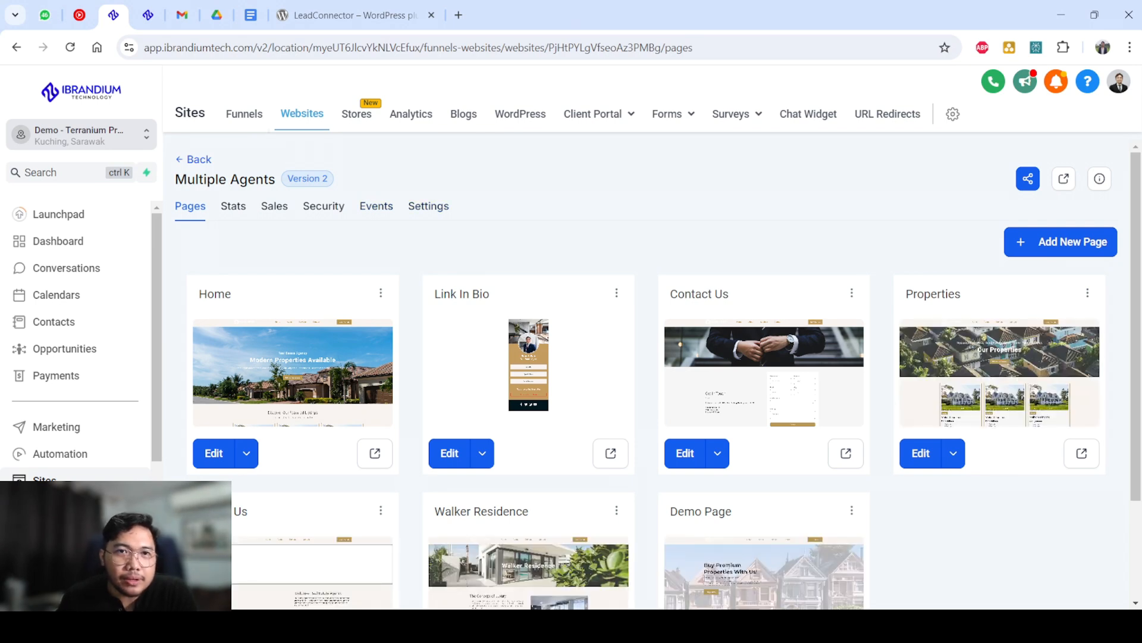
Assign Demo Webchat V2 as the chat widget in the Multiple Agents website settings.
{"action": "left_click", "coordinate": [429, 206]}
{"action": "scroll", "coordinate": [655, 357], "scroll_direction": "down", "scroll_amount": 5}
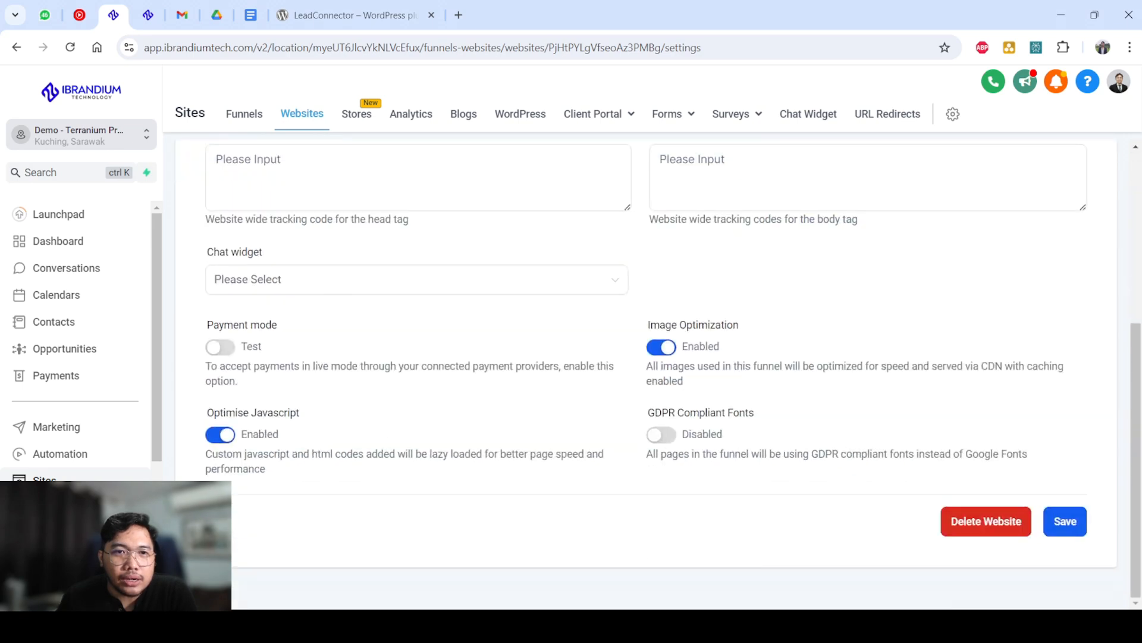
{"action": "left_click", "coordinate": [417, 279]}
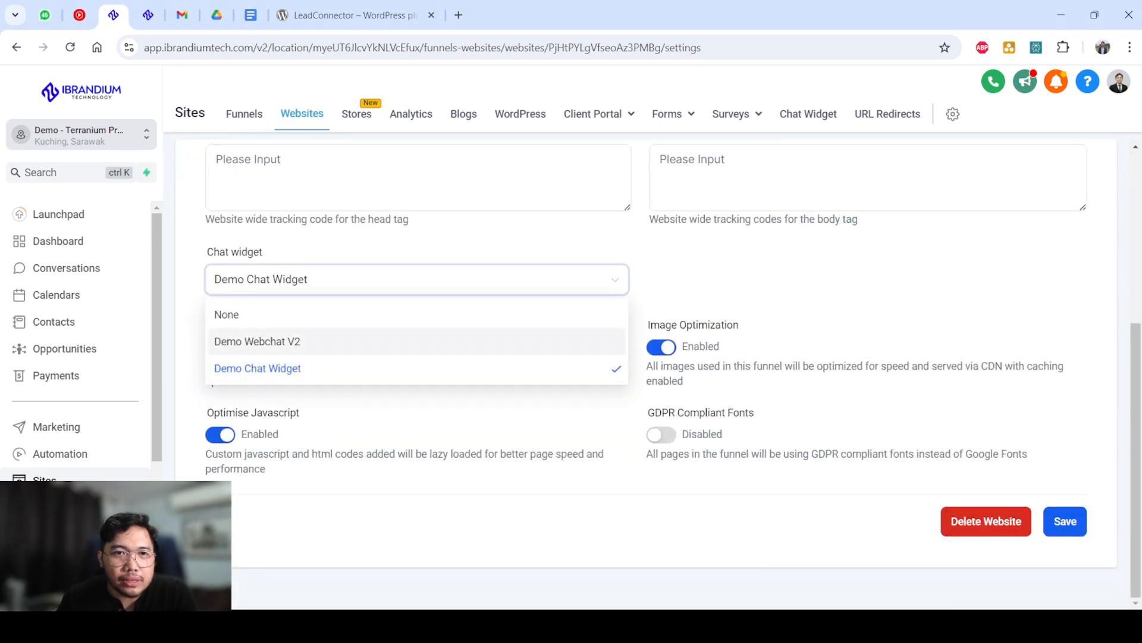
{"action": "left_click", "coordinate": [257, 340]}
{"action": "scroll", "coordinate": [645, 375], "scroll_direction": "up", "scroll_amount": 5}
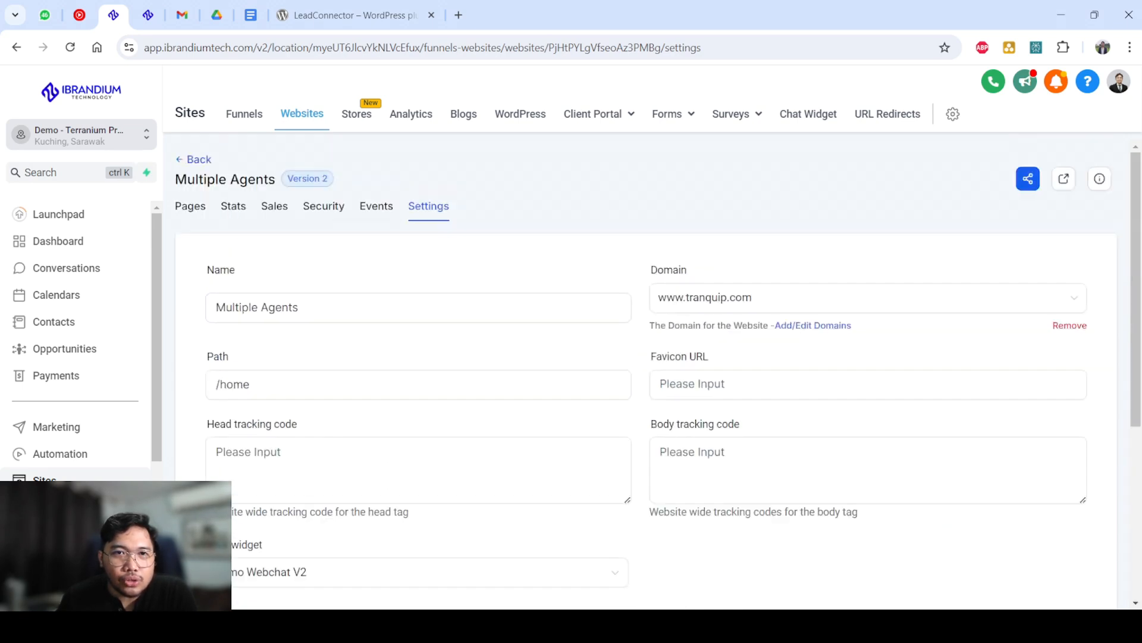
{"action": "scroll", "coordinate": [645, 375], "scroll_direction": "down", "scroll_amount": 5}
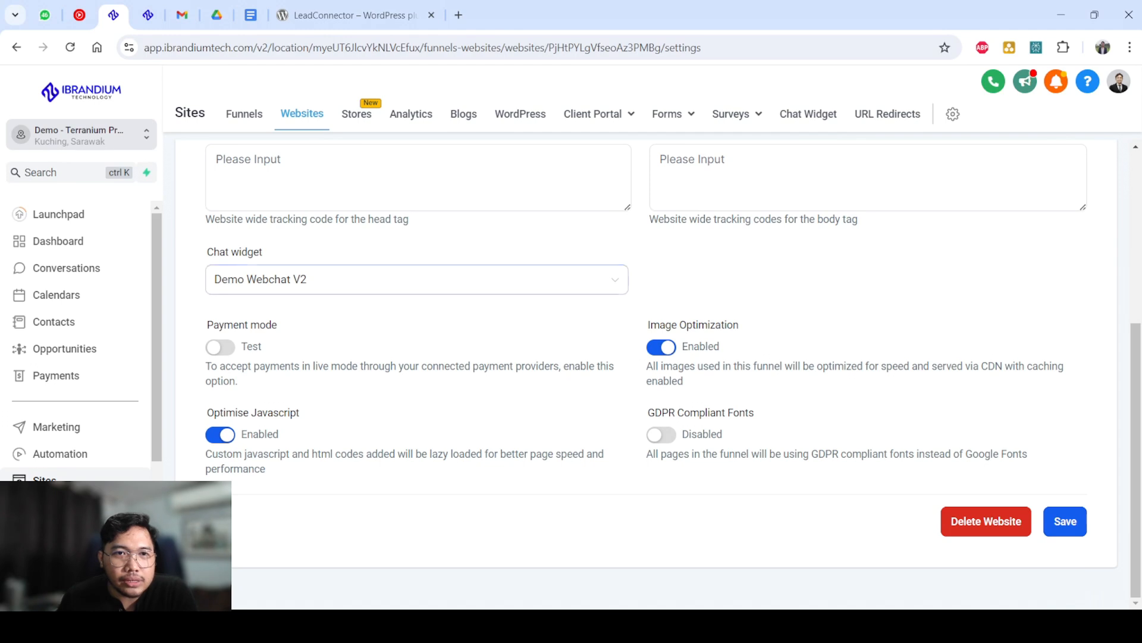
{"action": "left_click", "coordinate": [416, 280]}
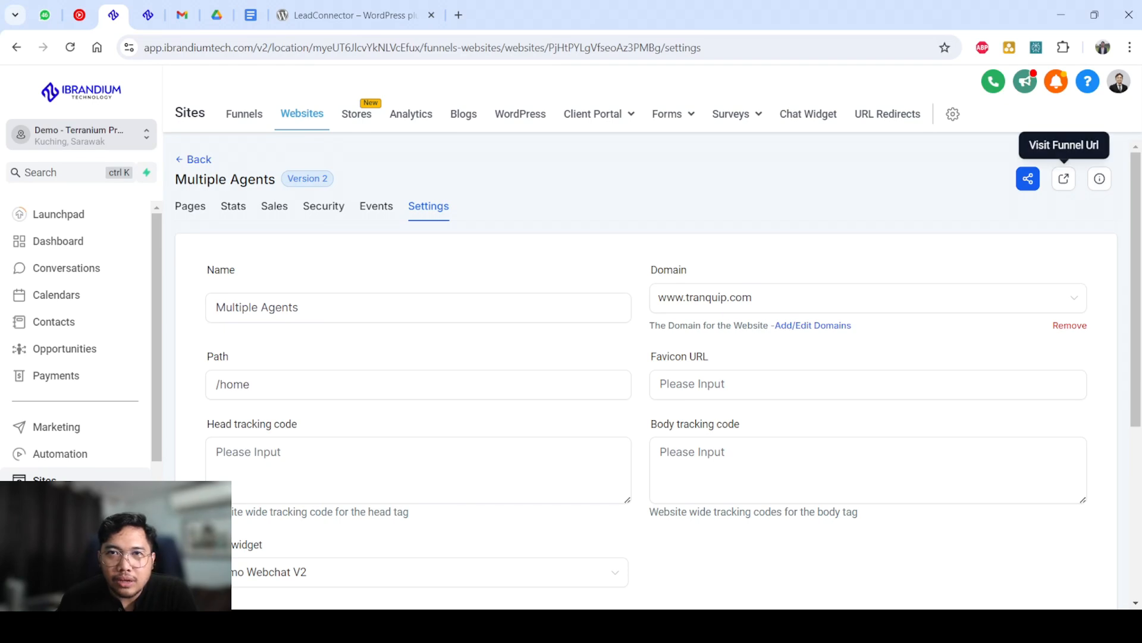
Visit the live Multiple Agents website, check the chat widget on its home page, and close the page.
{"action": "left_click", "coordinate": [1063, 179]}
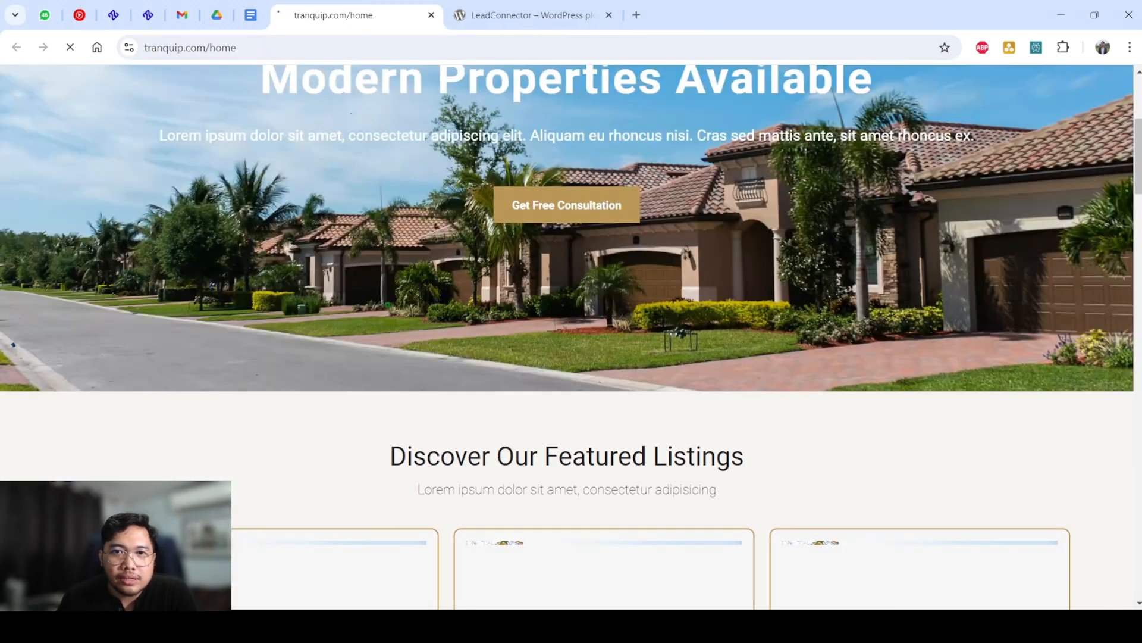
{"action": "scroll", "coordinate": [571, 337], "scroll_direction": "down", "scroll_amount": 10}
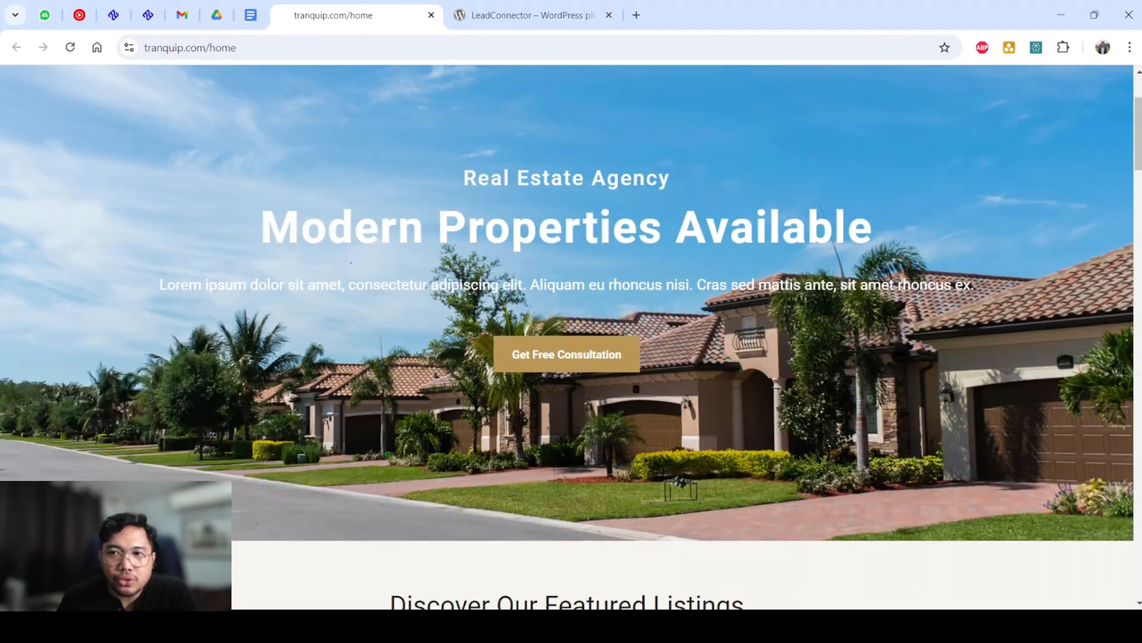
{"action": "scroll", "coordinate": [571, 338], "scroll_direction": "up", "scroll_amount": 5}
{"action": "scroll", "coordinate": [571, 337], "scroll_direction": "down", "scroll_amount": 5}
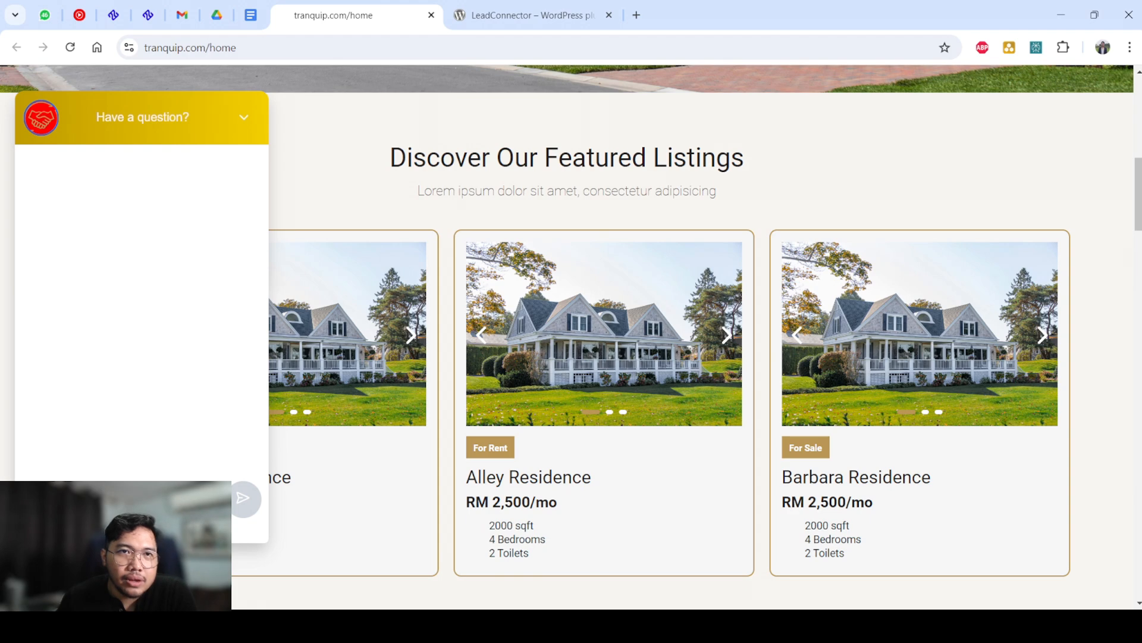
{"action": "key", "text": "ctrl+w"}
Open the Conversation AI page in the sub-account settings.
{"action": "scroll", "coordinate": [571, 337], "scroll_direction": "up", "scroll_amount": 2}
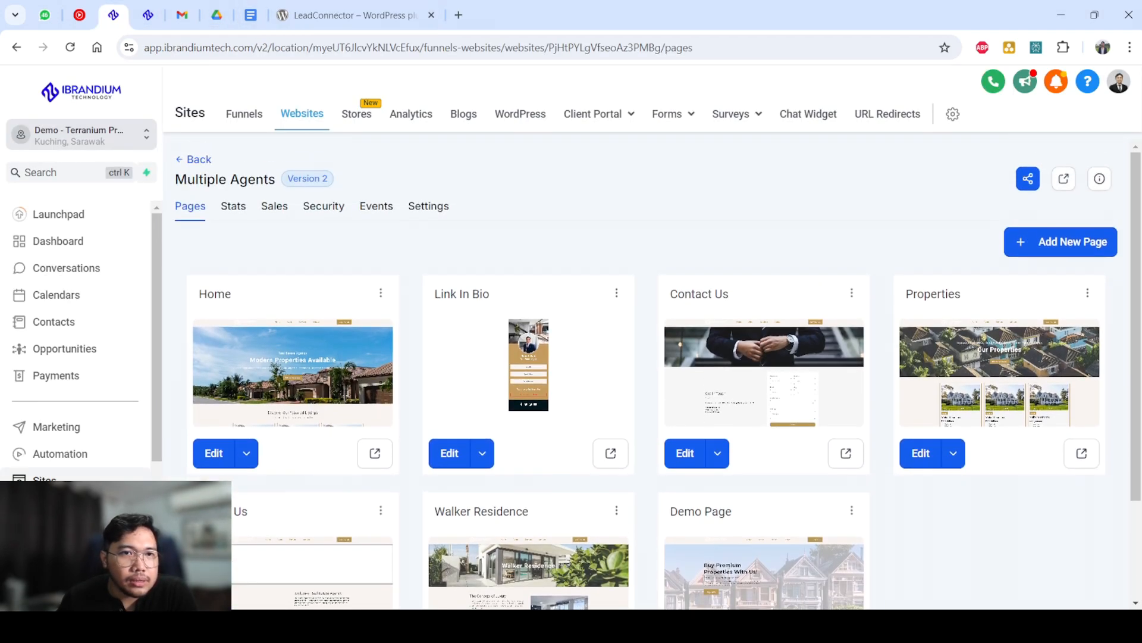
{"action": "scroll", "coordinate": [77, 459], "scroll_direction": "down", "scroll_amount": 2}
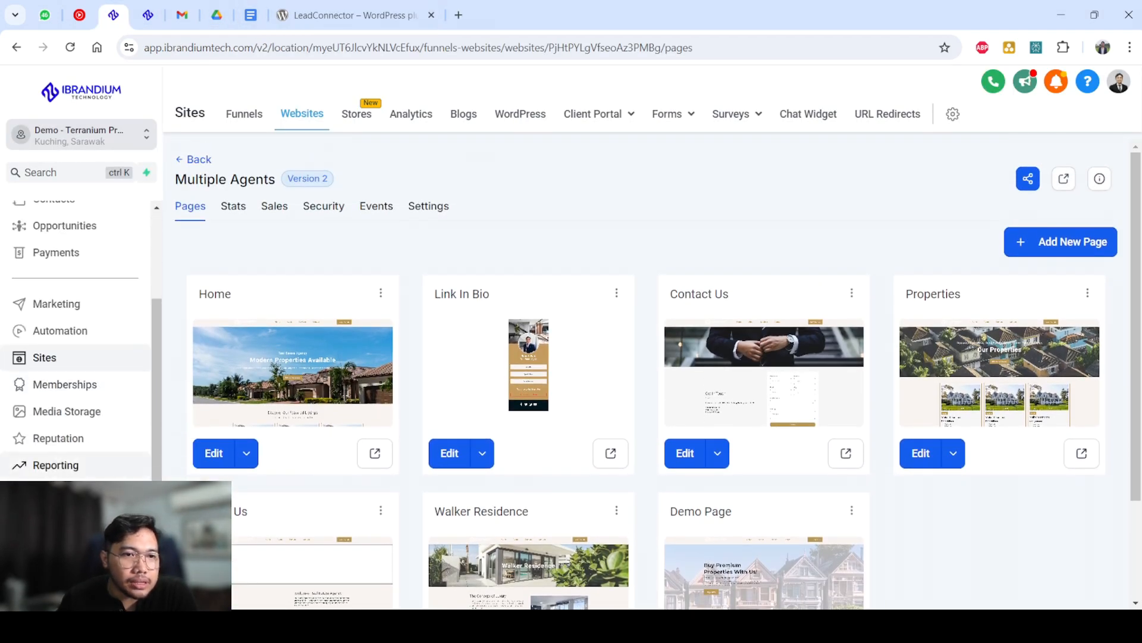
{"action": "left_click", "coordinate": [51, 588]}
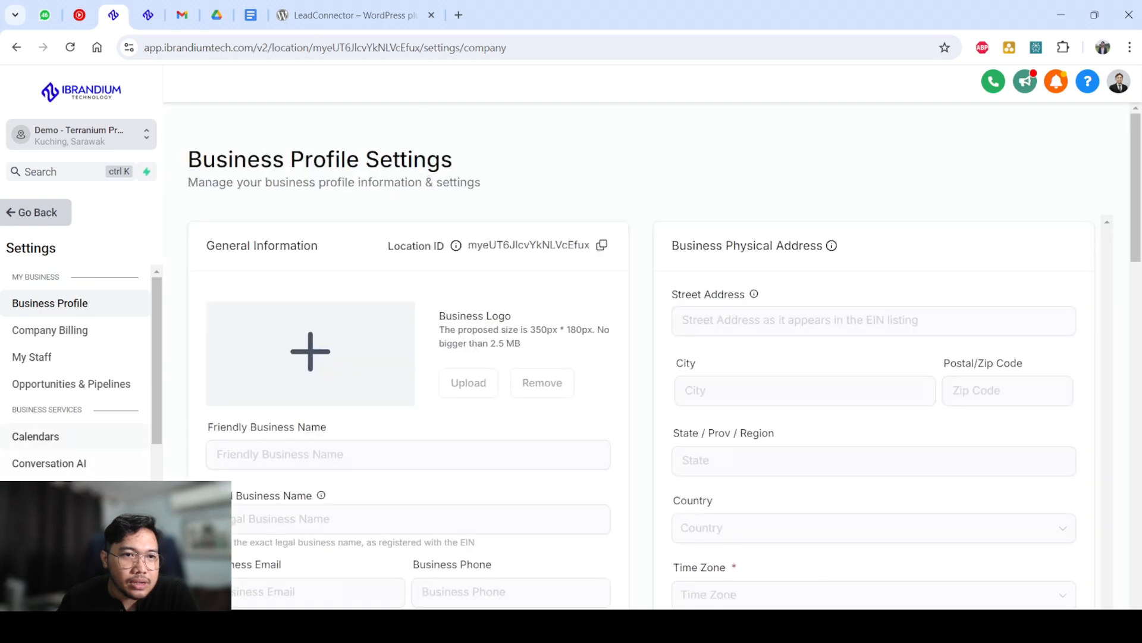
{"action": "left_click", "coordinate": [89, 463]}
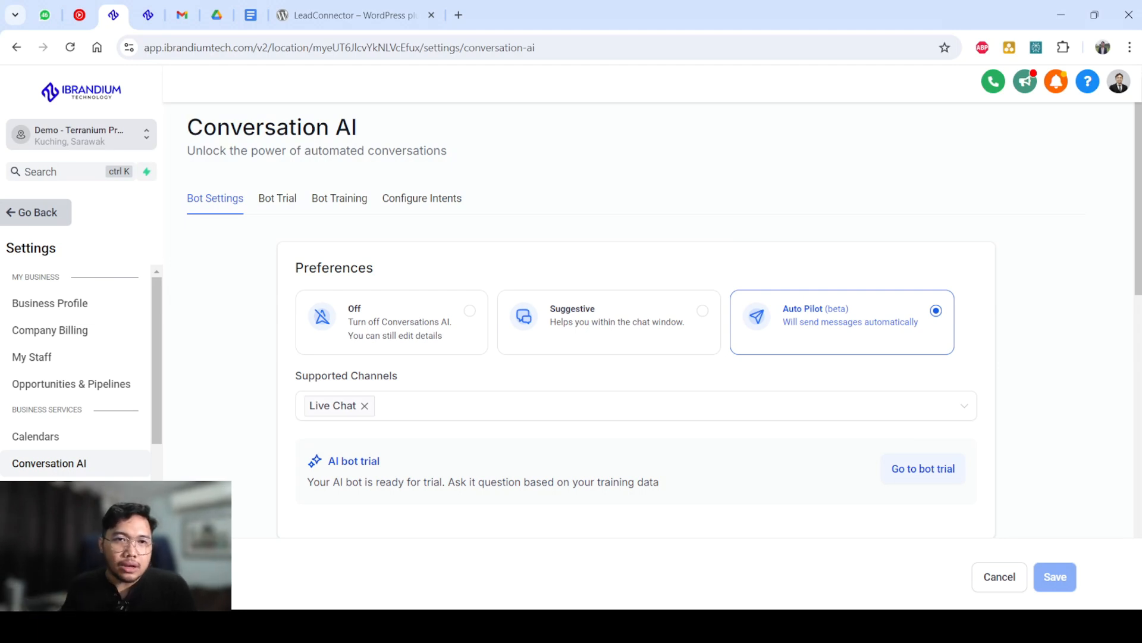
Try the Off and Suggestive modes in the bot preferences and set the mode back to Auto Pilot.
{"action": "left_click", "coordinate": [391, 322]}
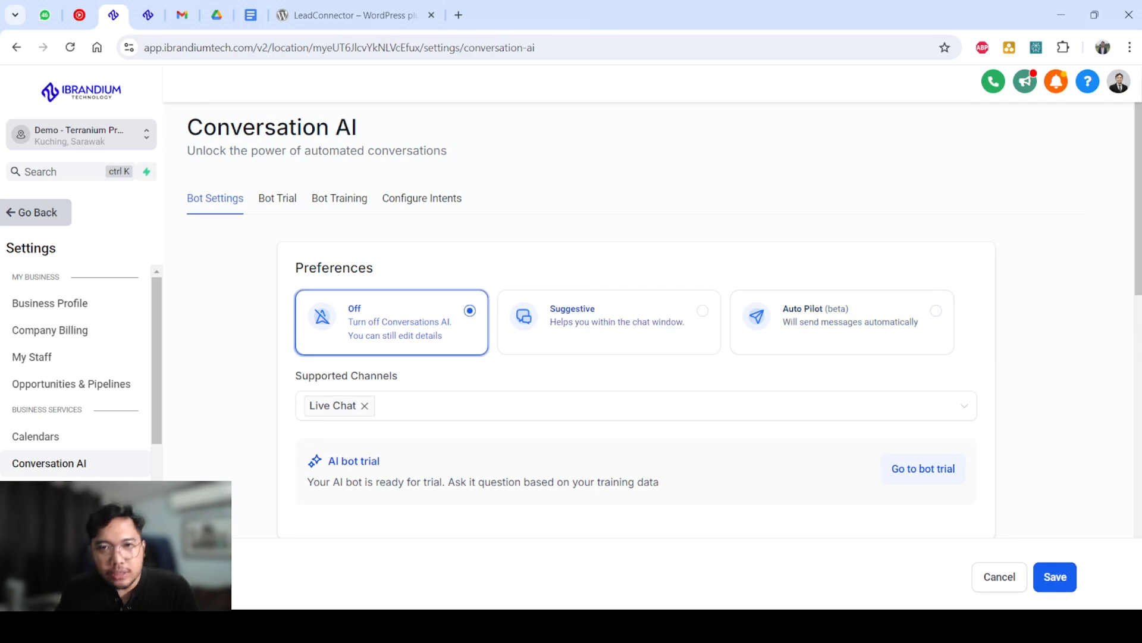
{"action": "left_click", "coordinate": [609, 322]}
{"action": "left_click", "coordinate": [842, 322]}
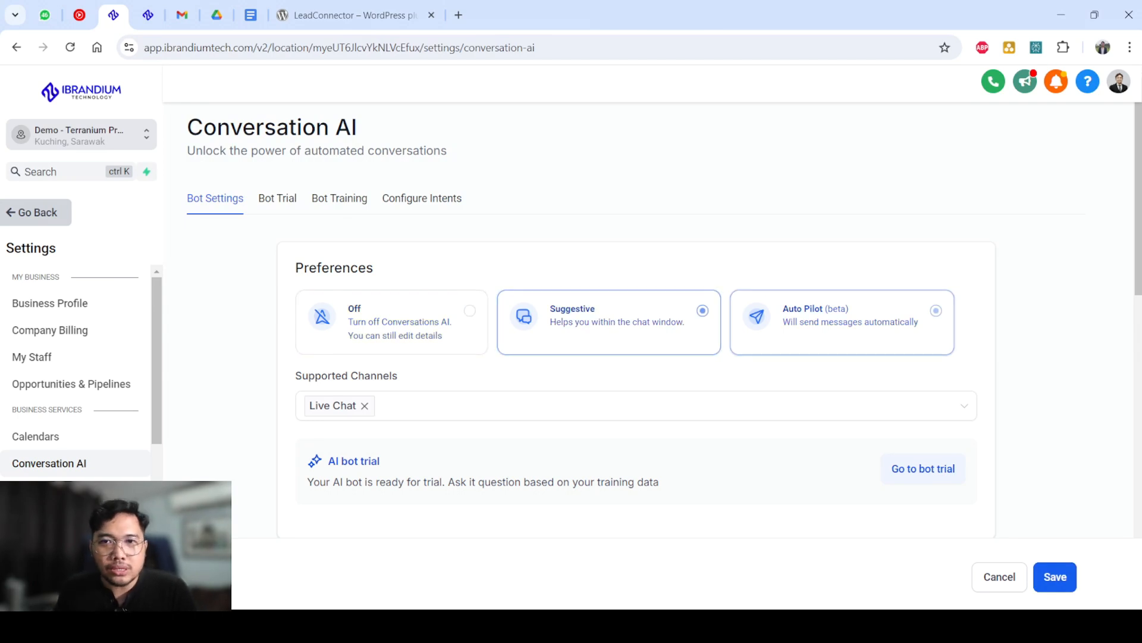
{"action": "left_click", "coordinate": [609, 322]}
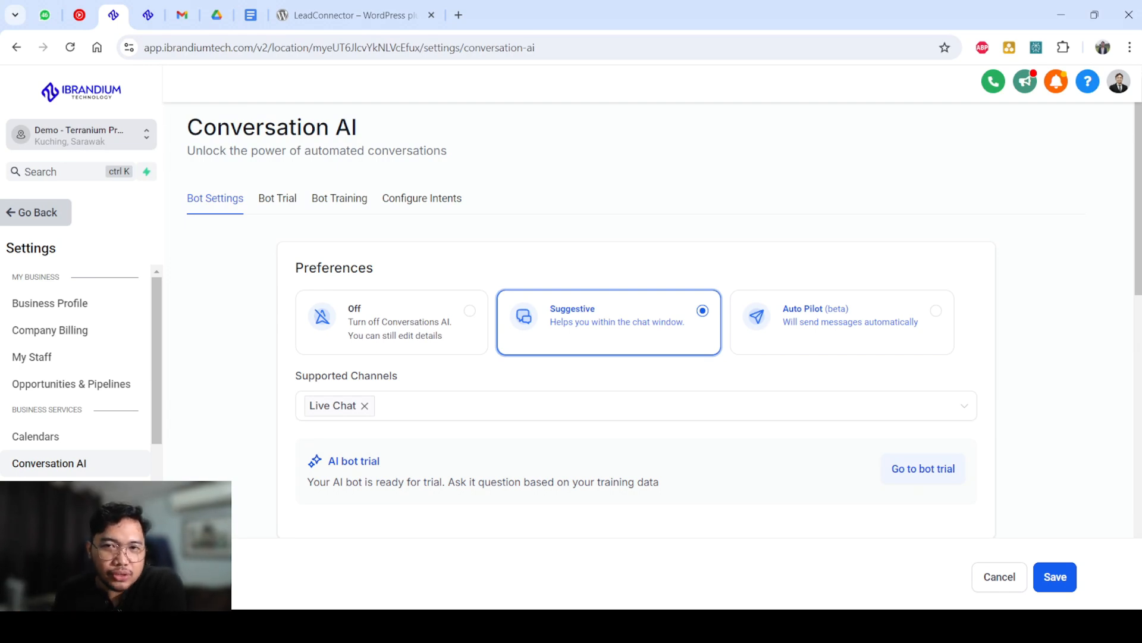
{"action": "left_click", "coordinate": [842, 322]}
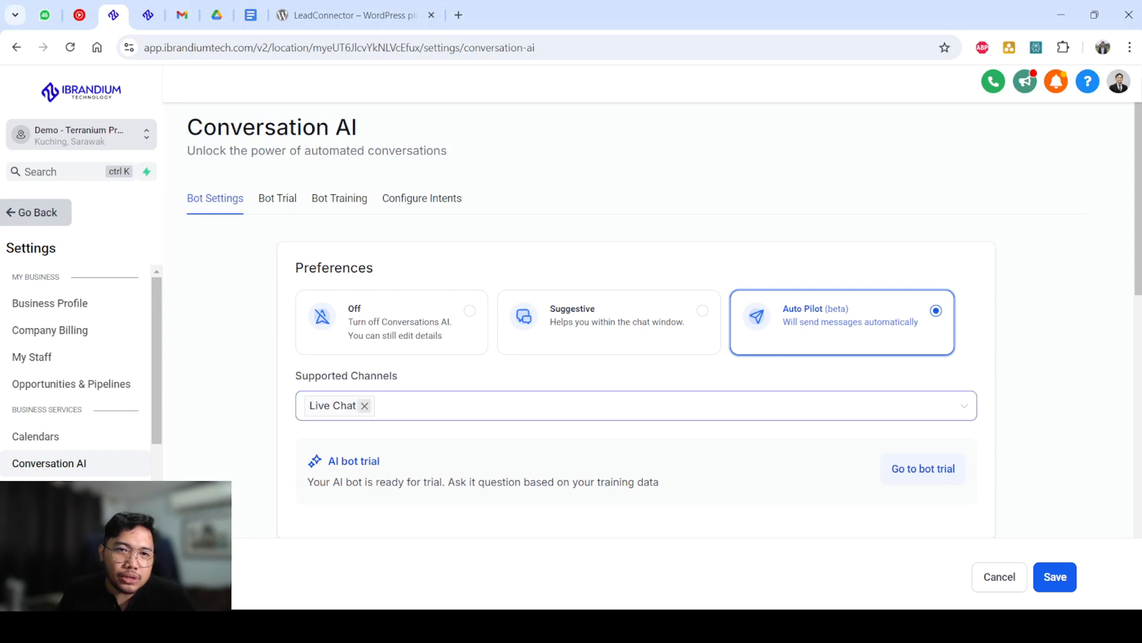
Check the available supported channels for the bot and set the bot mode to Suggestive.
{"action": "left_click", "coordinate": [411, 406]}
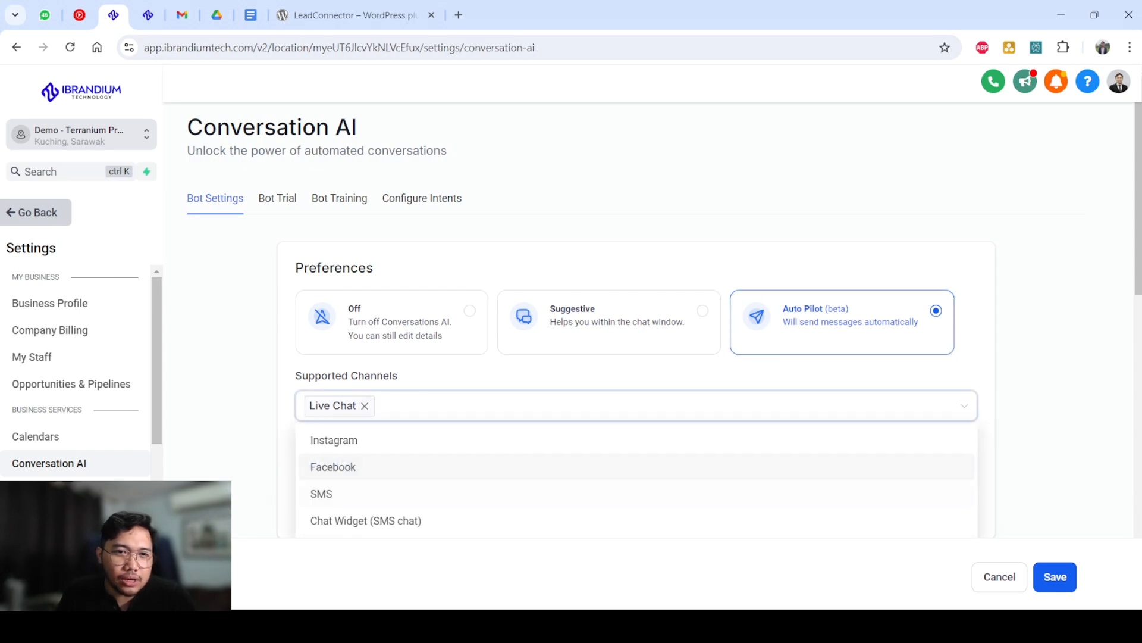
{"action": "key", "text": "Escape"}
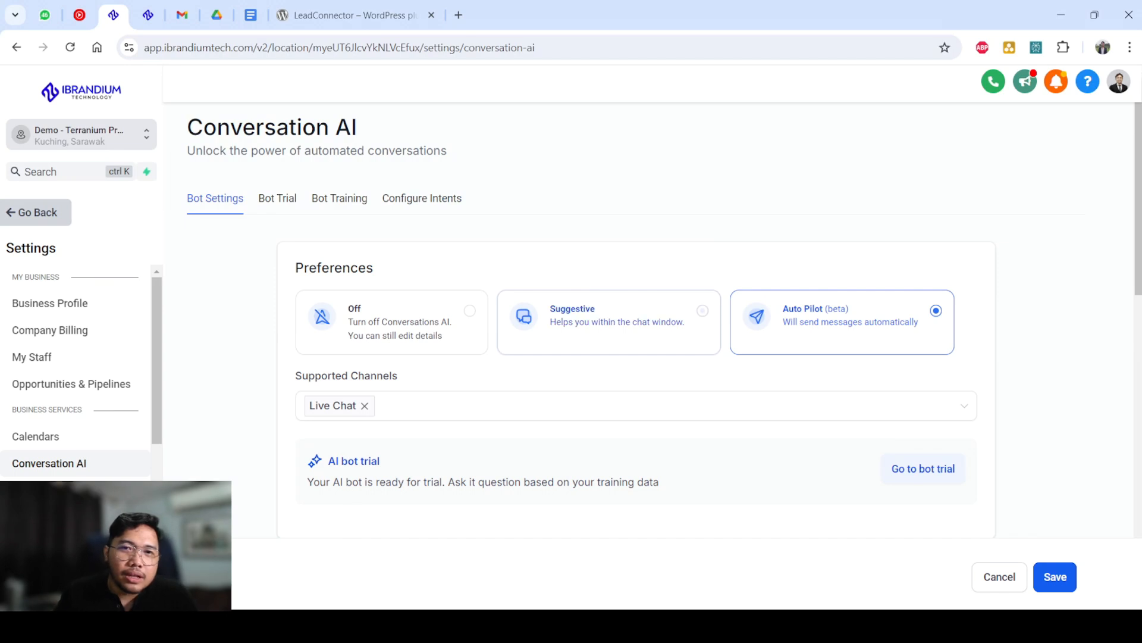
{"action": "left_click", "coordinate": [609, 322]}
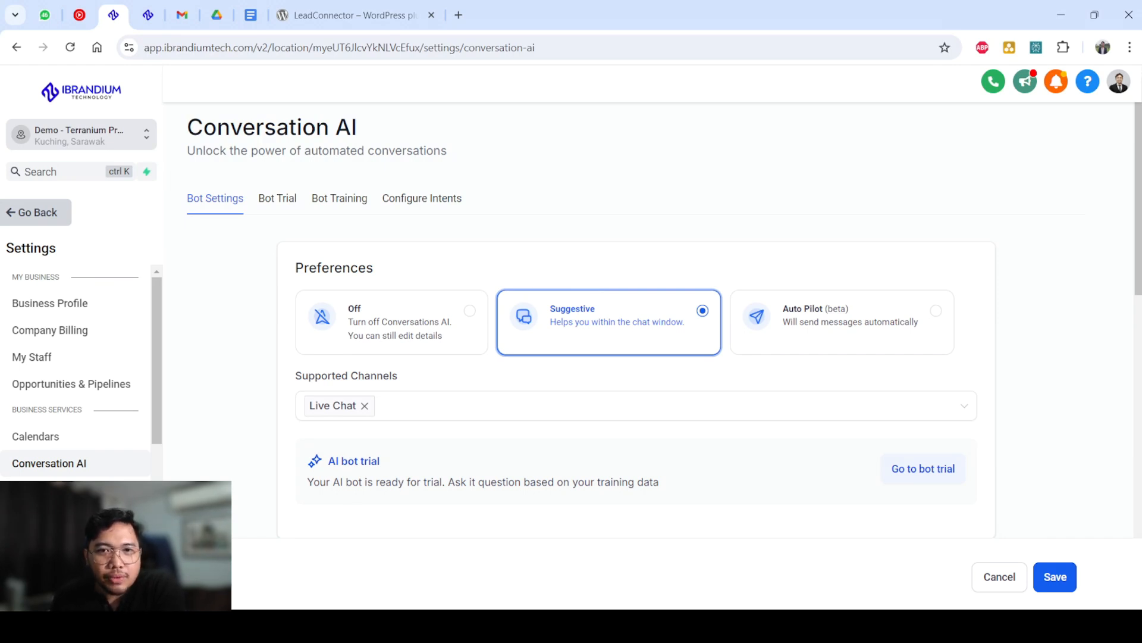
Examine the auto-pilot settings for response wait time, maximum messages per contact, and bot sleep duration.
{"action": "scroll", "coordinate": [636, 320], "scroll_direction": "down", "scroll_amount": 6}
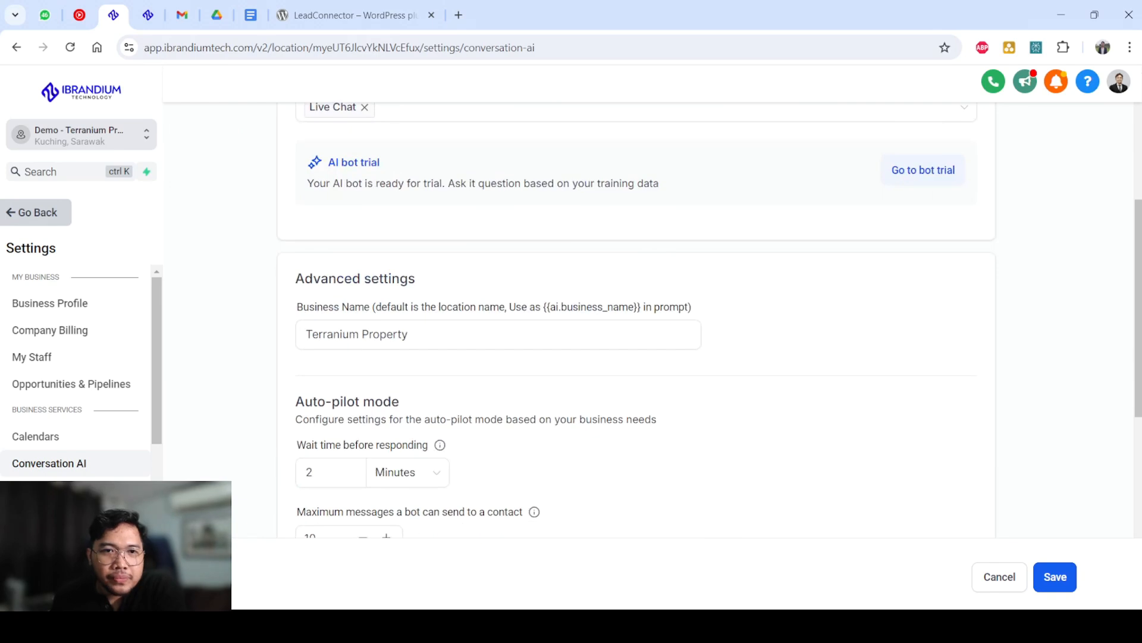
{"action": "scroll", "coordinate": [636, 320], "scroll_direction": "down", "scroll_amount": 3}
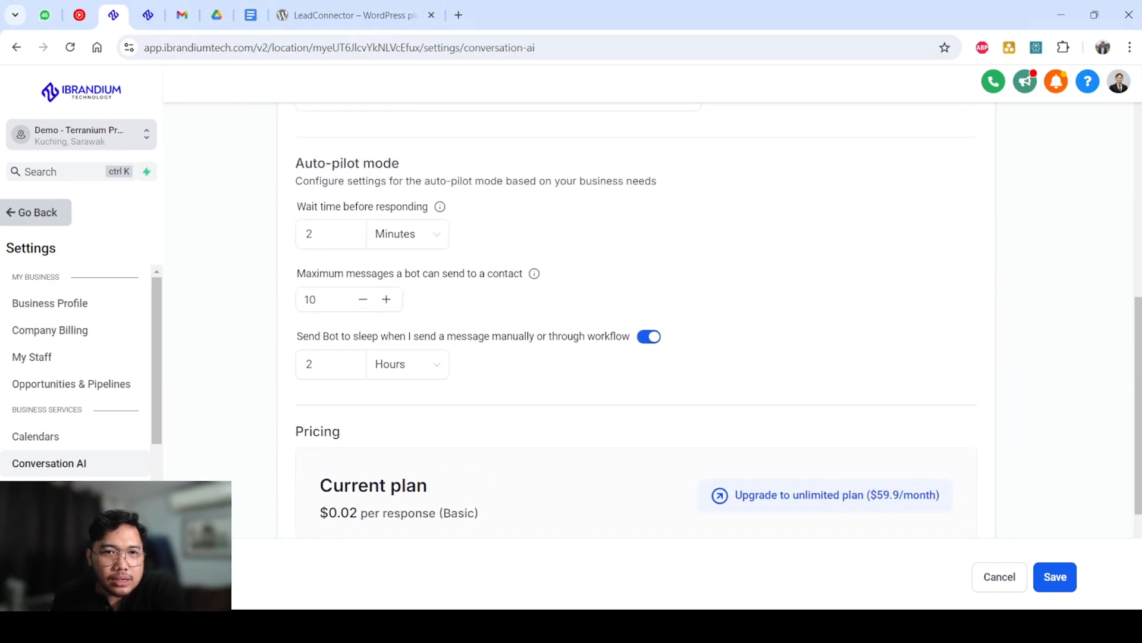
{"action": "scroll", "coordinate": [636, 320], "scroll_direction": "up", "scroll_amount": 3}
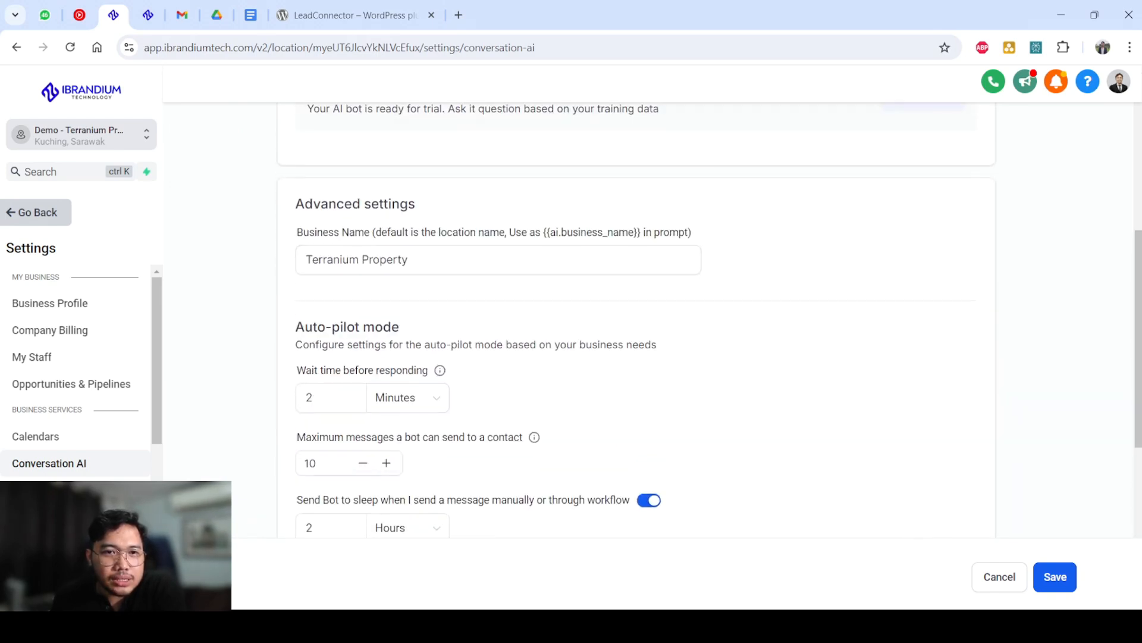
{"action": "scroll", "coordinate": [636, 320], "scroll_direction": "down", "scroll_amount": 1}
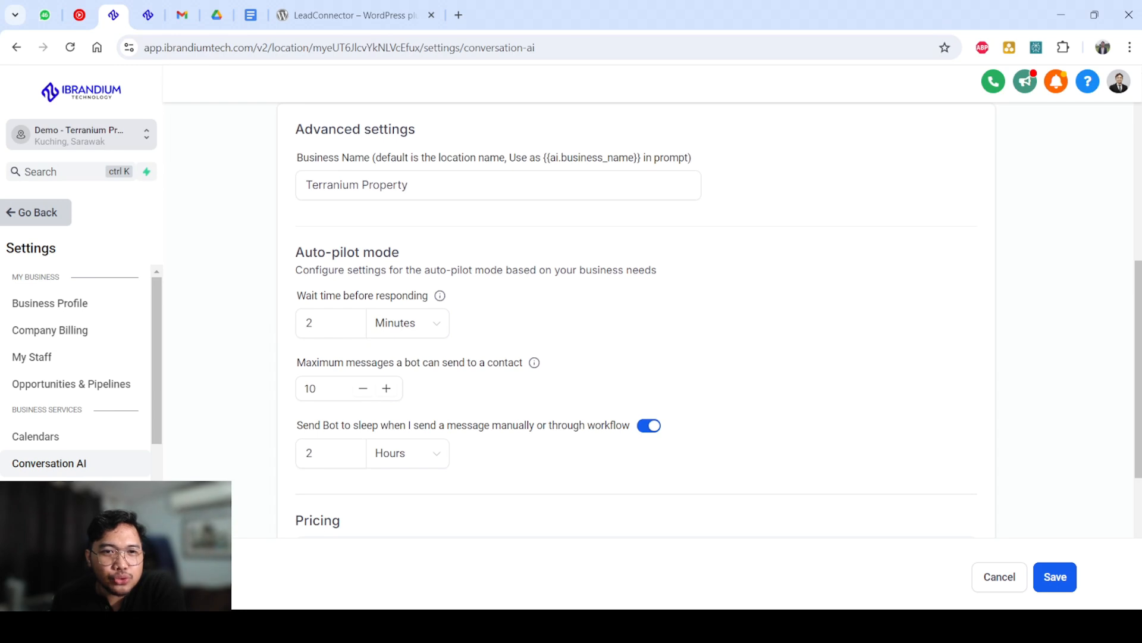
{"action": "double_click", "coordinate": [310, 323]}
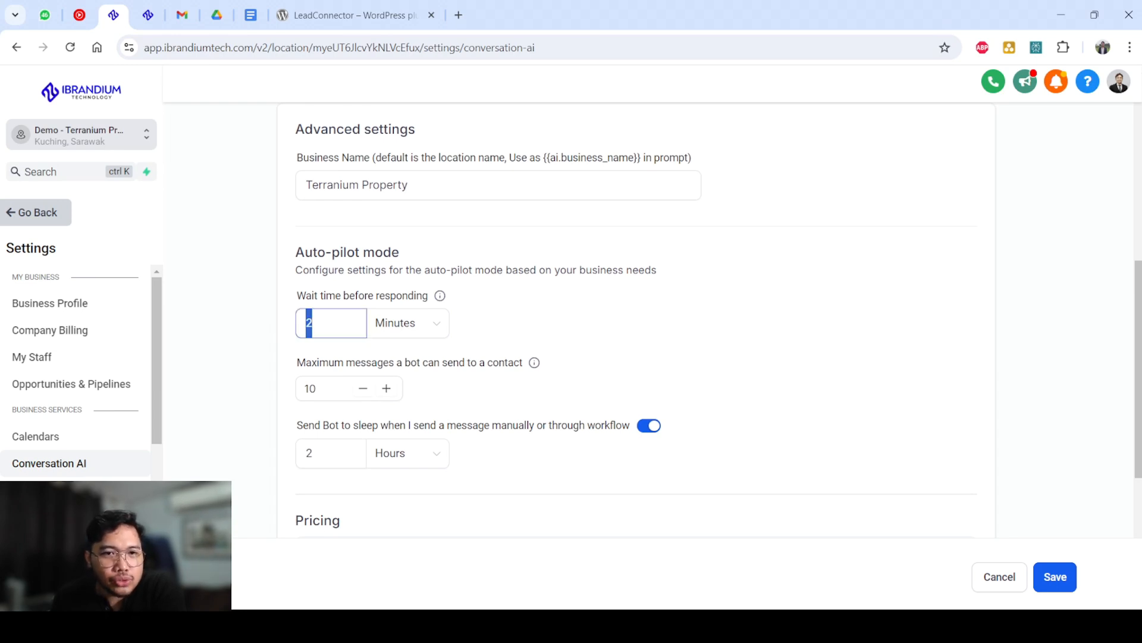
{"action": "key", "text": "Tab"}
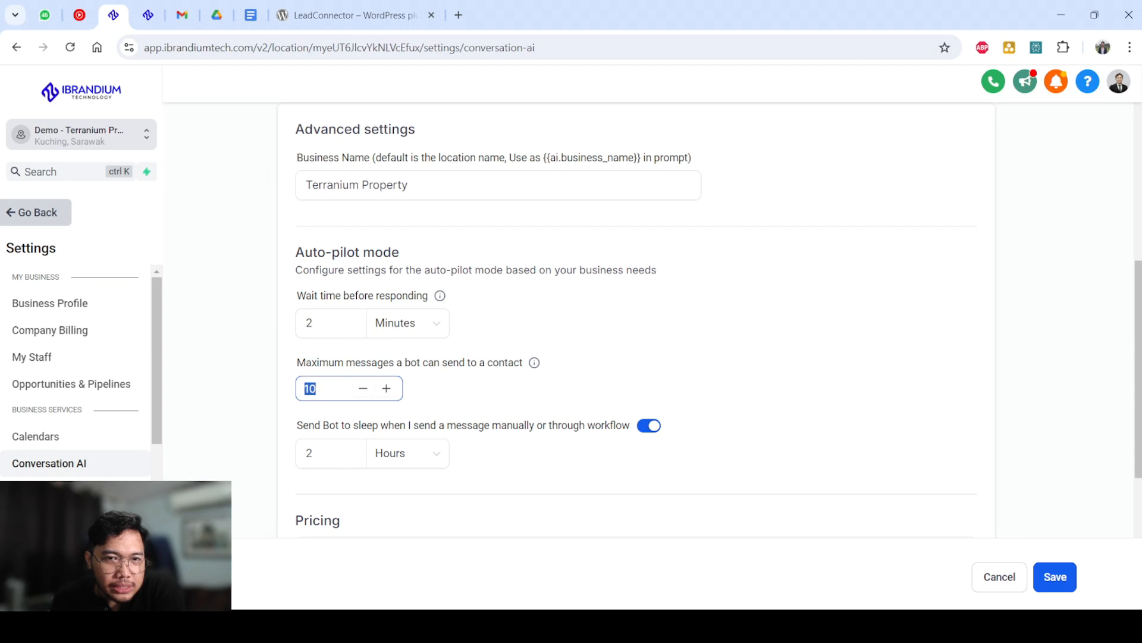
{"action": "left_click", "coordinate": [512, 390]}
{"action": "left_click", "coordinate": [331, 453]}
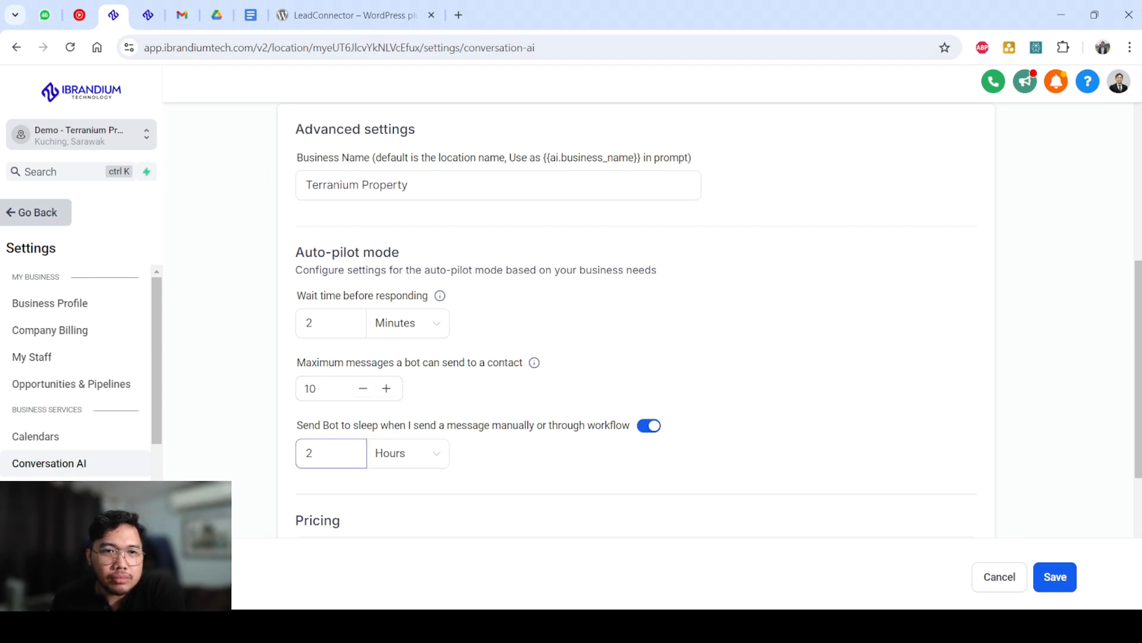
{"action": "double_click", "coordinate": [315, 453]}
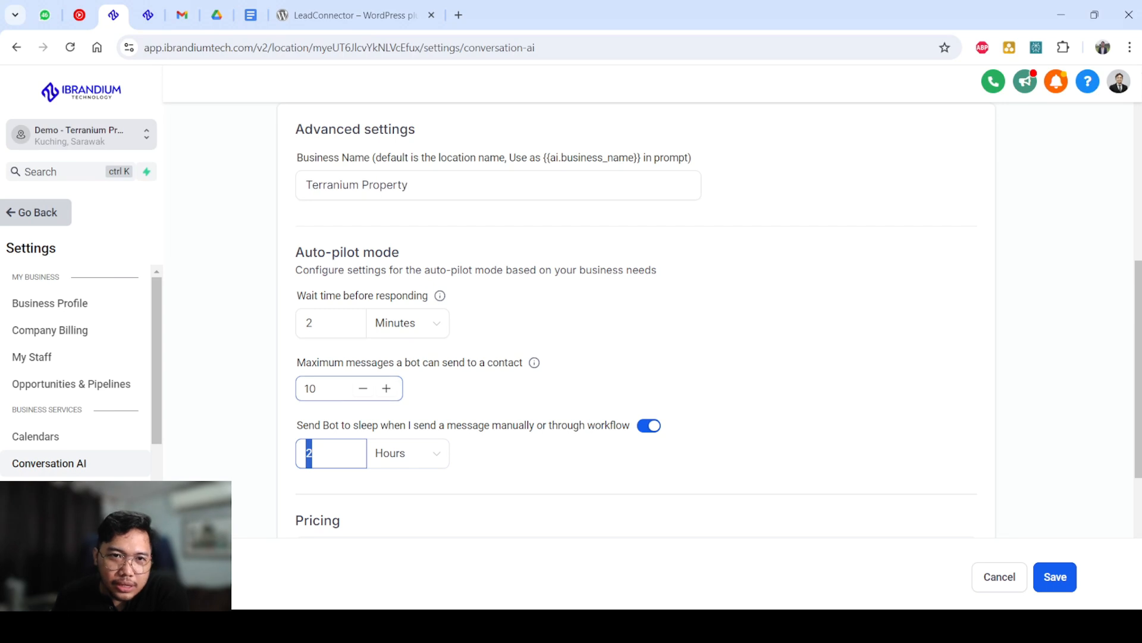
{"action": "left_click", "coordinate": [323, 388]}
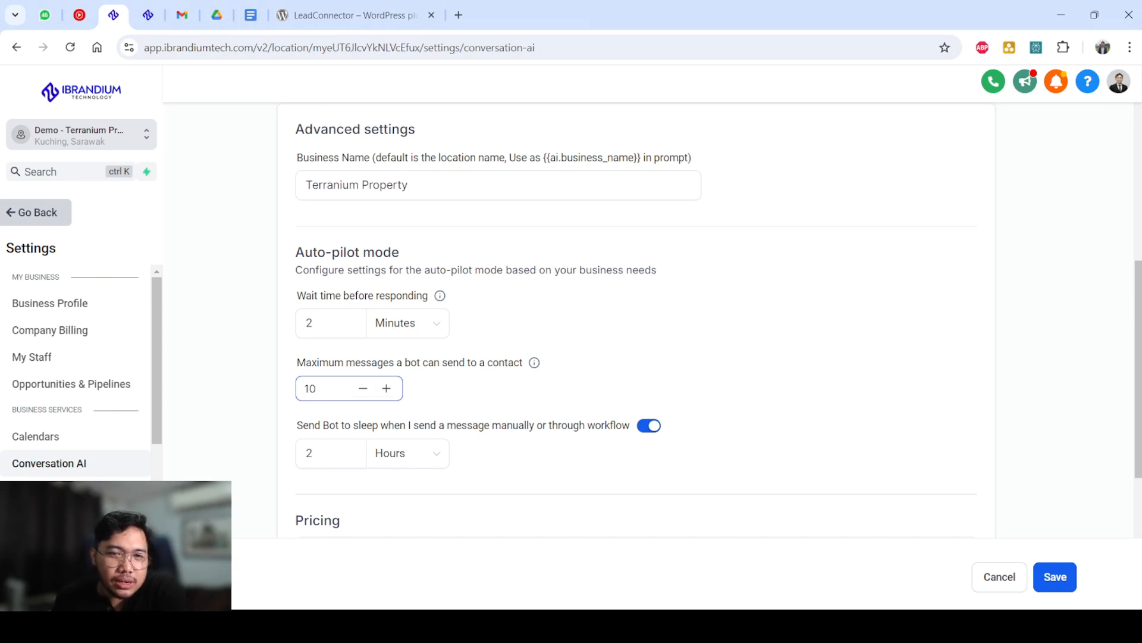
Open the bot training page and expand the web crawler's uploaded links for terraniumproperty.com.
{"action": "scroll", "coordinate": [637, 321], "scroll_direction": "up", "scroll_amount": 8}
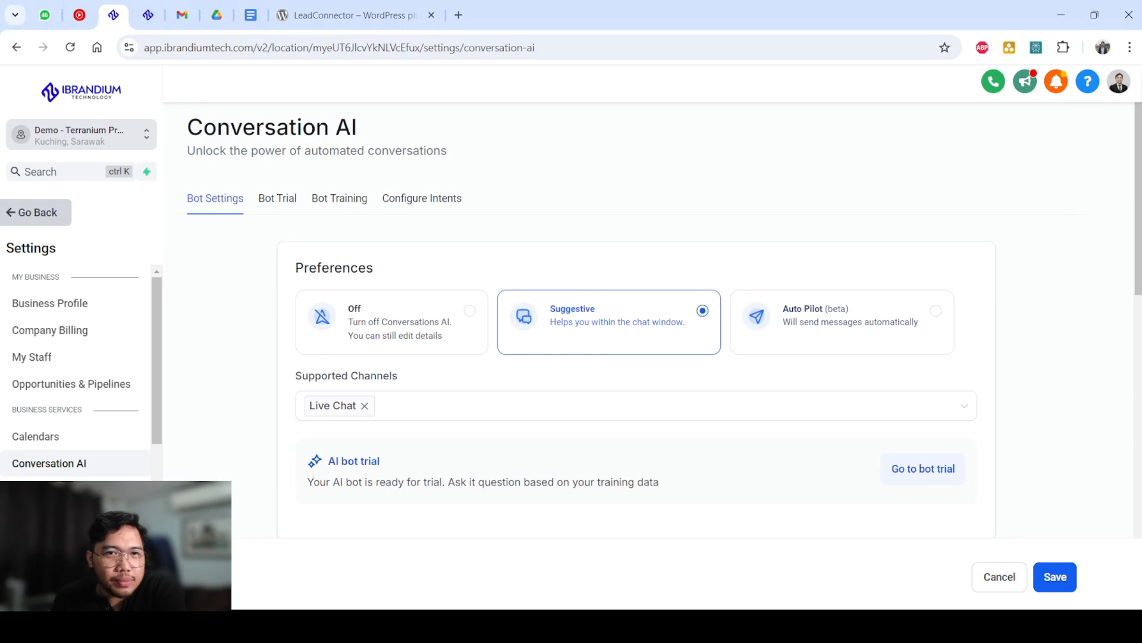
{"action": "left_click", "coordinate": [278, 199]}
{"action": "left_click", "coordinate": [339, 198]}
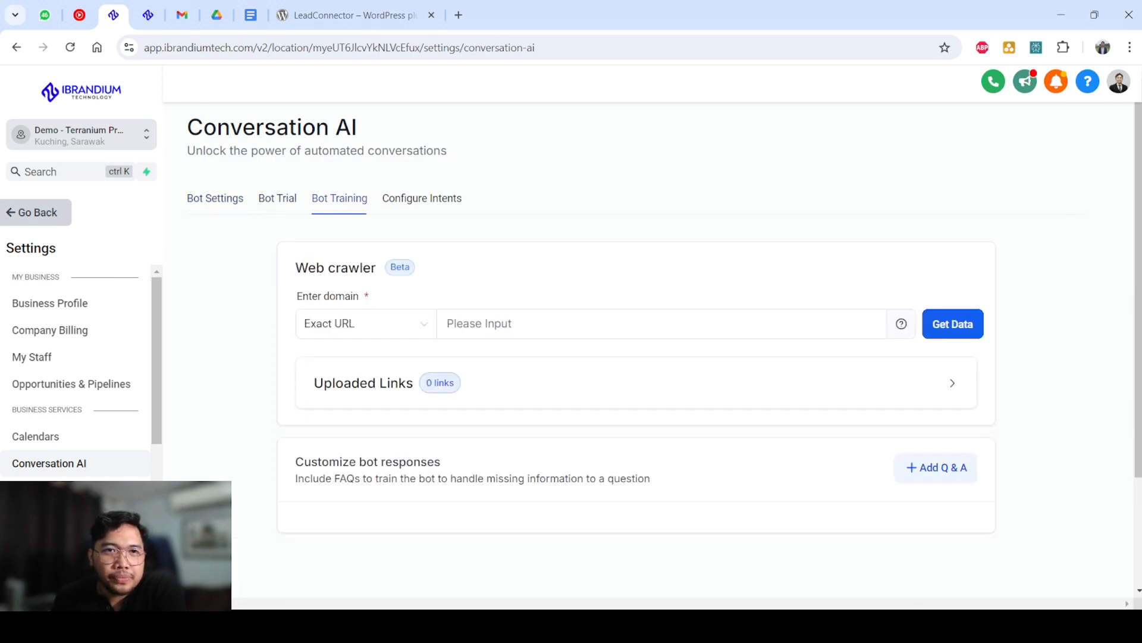
{"action": "left_click", "coordinate": [278, 198]}
{"action": "left_click", "coordinate": [339, 198]}
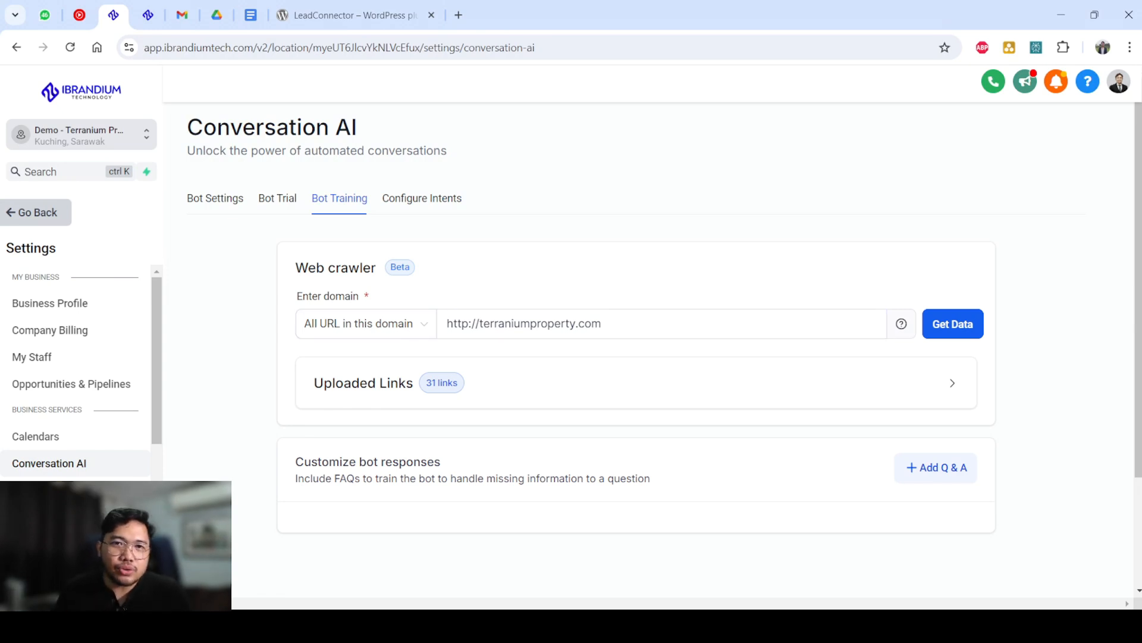
{"action": "left_click_drag", "start_coordinate": [603, 323], "coordinate": [444, 324]}
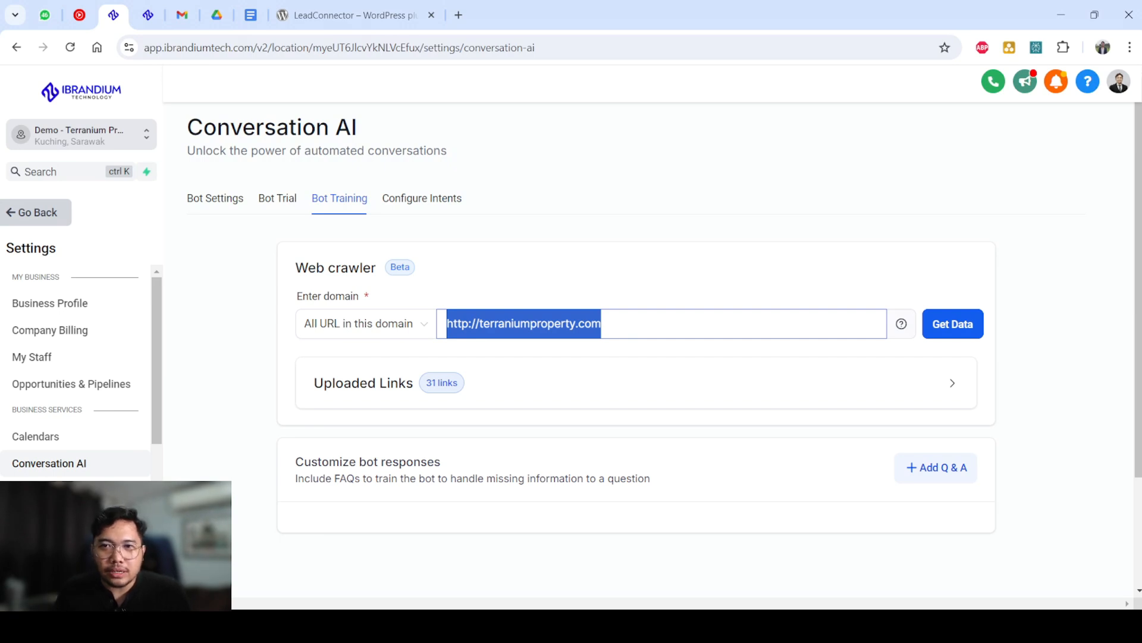
{"action": "left_click", "coordinate": [952, 383]}
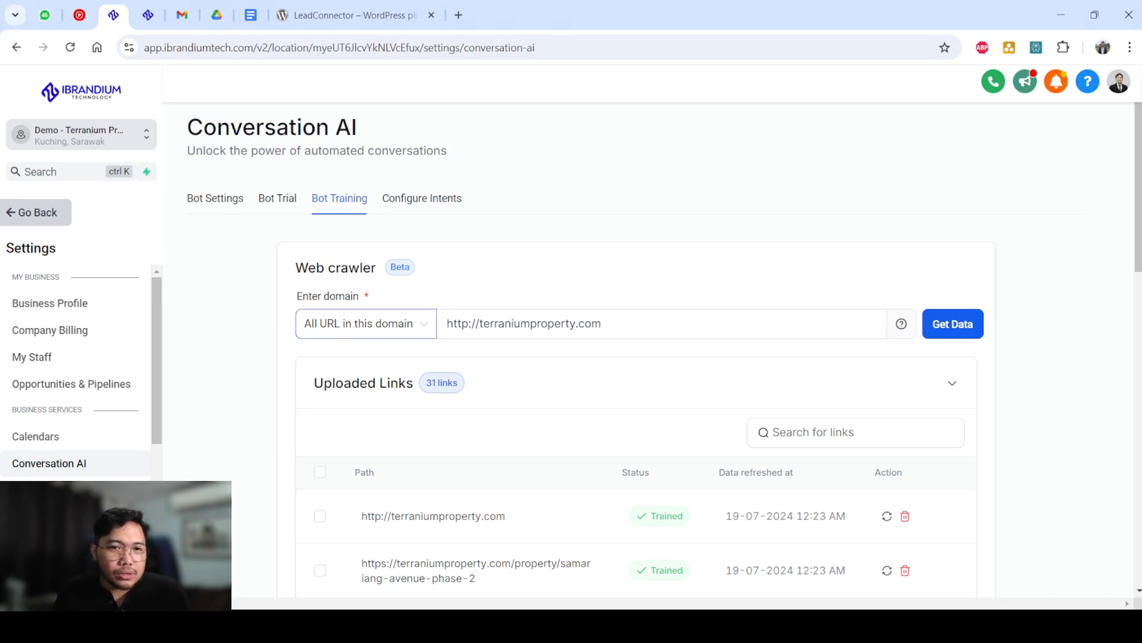
Review the web crawler's URL scope choices, keep All URL in this domain, and collapse the uploaded links.
{"action": "left_click", "coordinate": [366, 324]}
{"action": "left_click", "coordinate": [355, 409]}
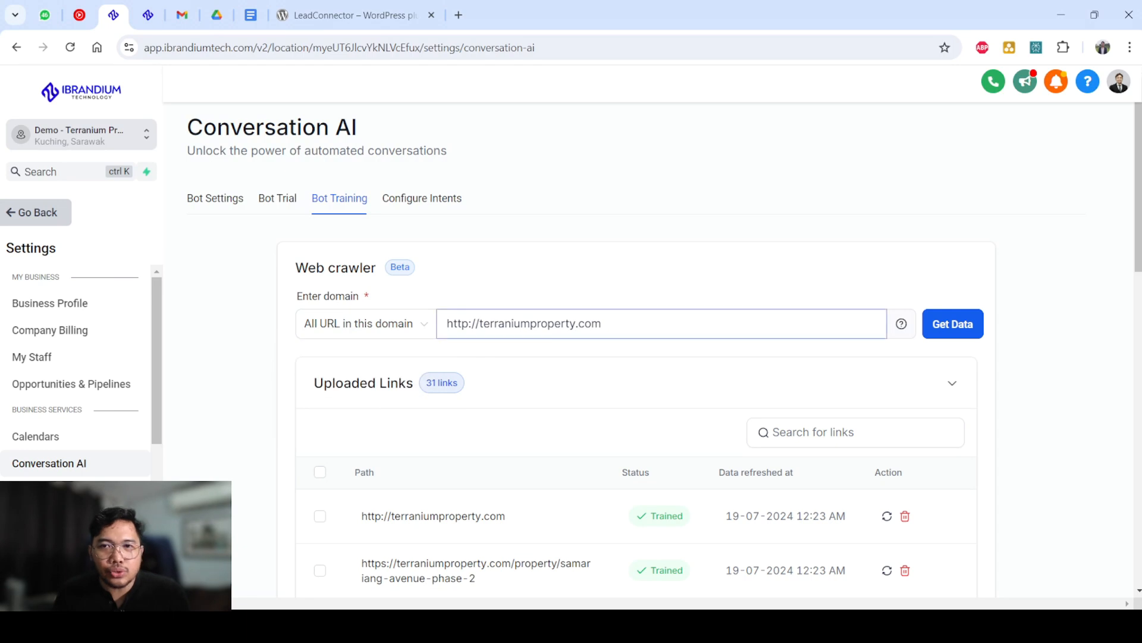
{"action": "left_click", "coordinate": [952, 383]}
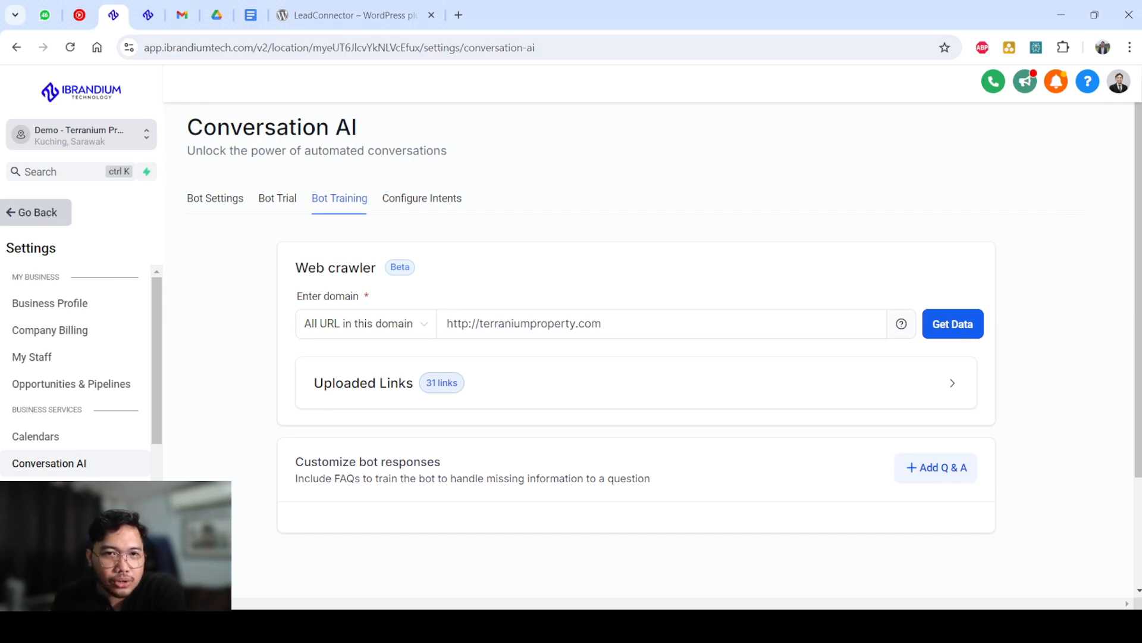
{"action": "left_click", "coordinate": [366, 324]}
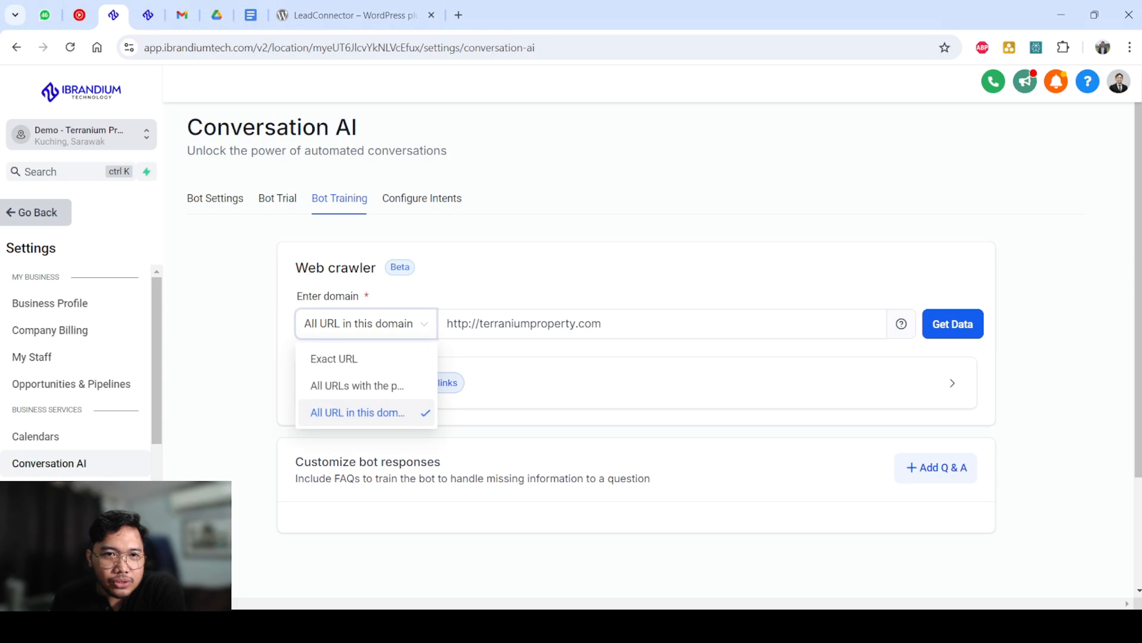
{"action": "left_click", "coordinate": [476, 276]}
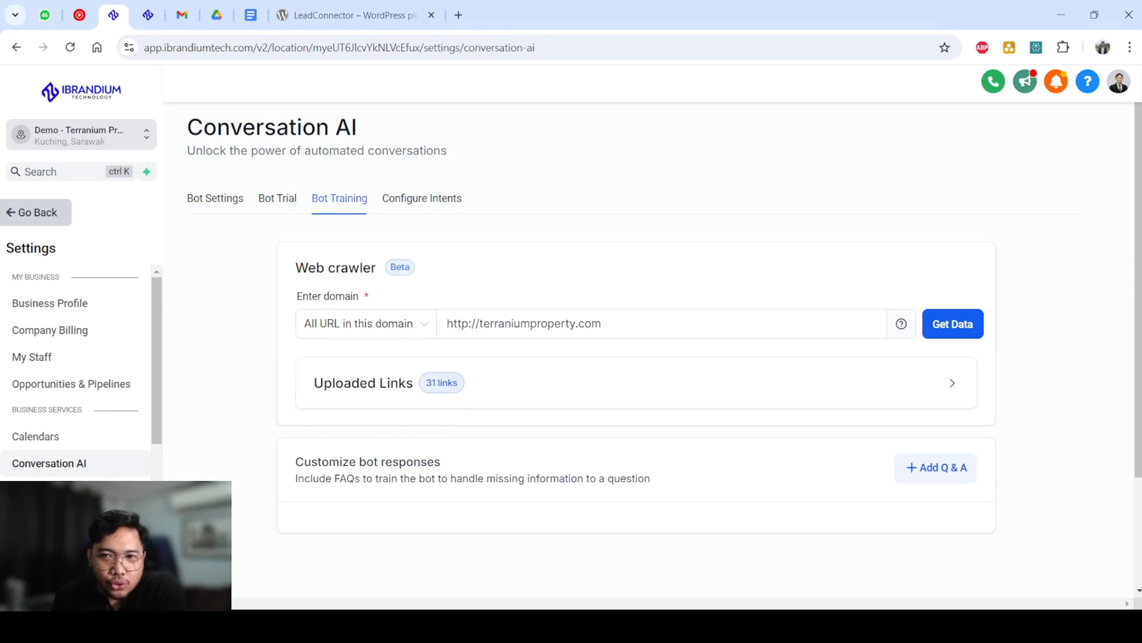
Review the section for customizing bot responses and the Bot Trial chat, and return to the bot training page.
{"action": "left_click_drag", "start_coordinate": [296, 461], "coordinate": [651, 479]}
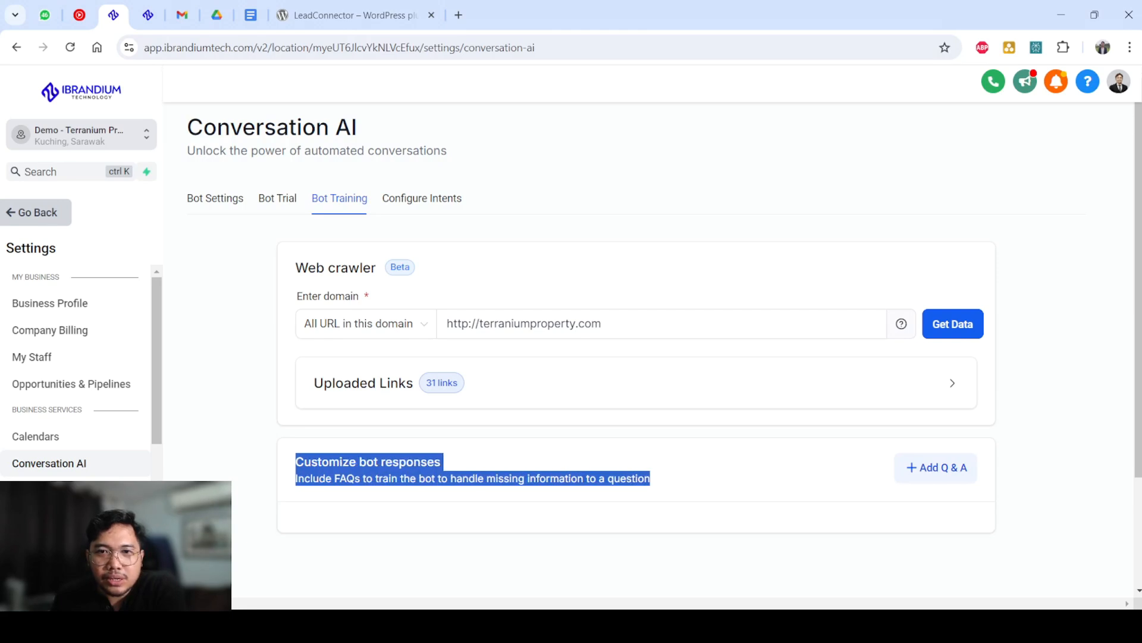
{"action": "left_click", "coordinate": [660, 481]}
{"action": "left_click", "coordinate": [278, 198]}
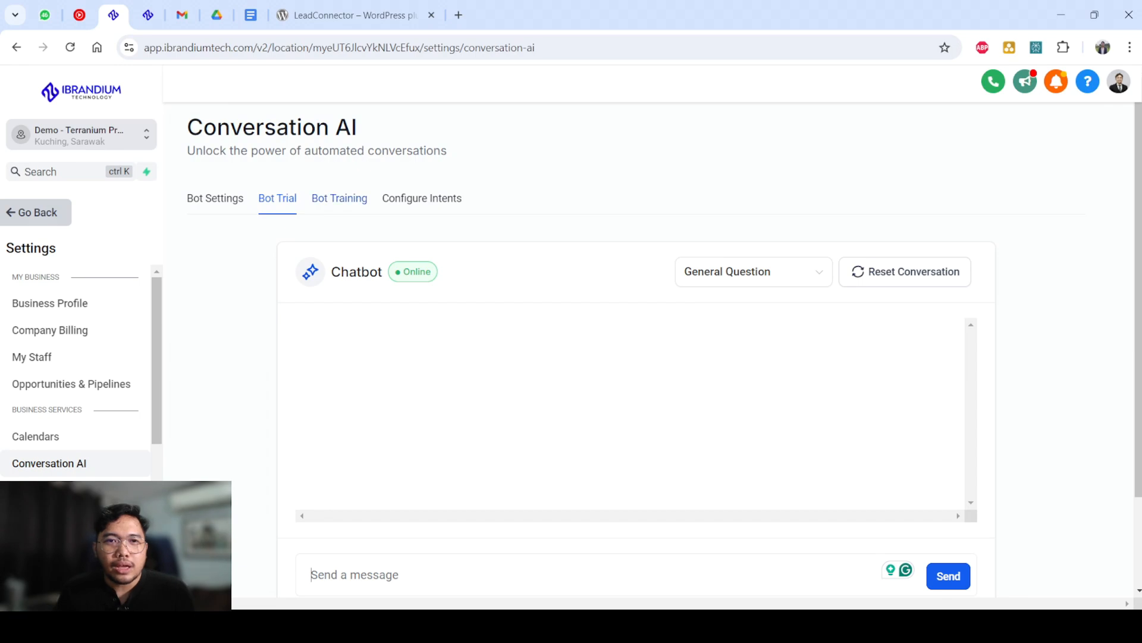
{"action": "left_click", "coordinate": [339, 198]}
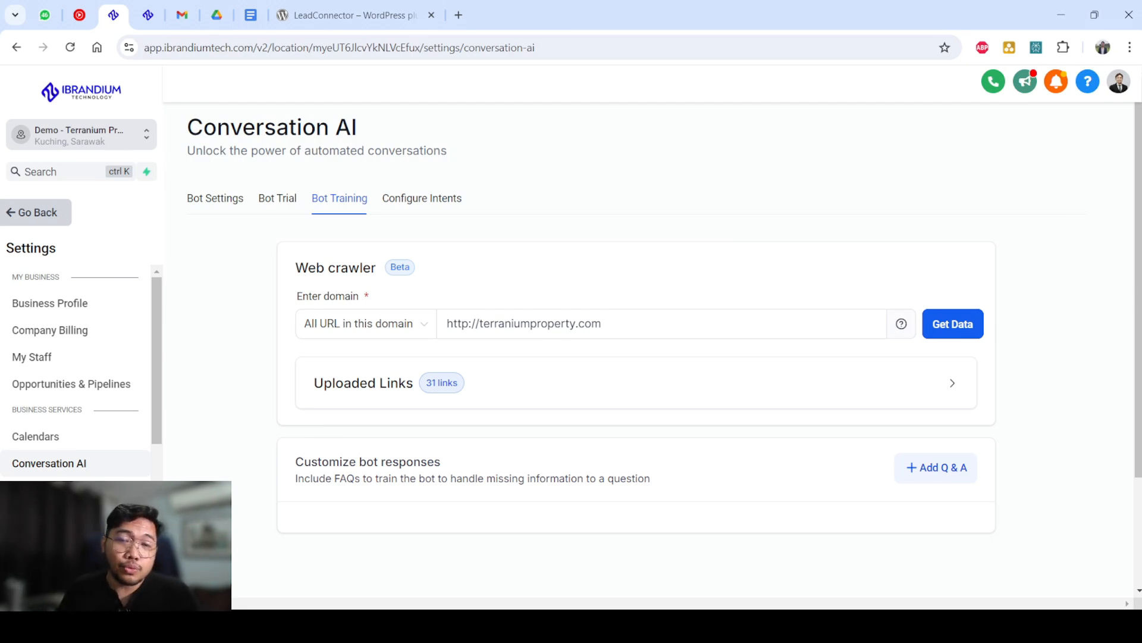
Examine the Support and General QnA prompt and the appointment booking options in the intent configuration.
{"action": "left_click", "coordinate": [422, 198]}
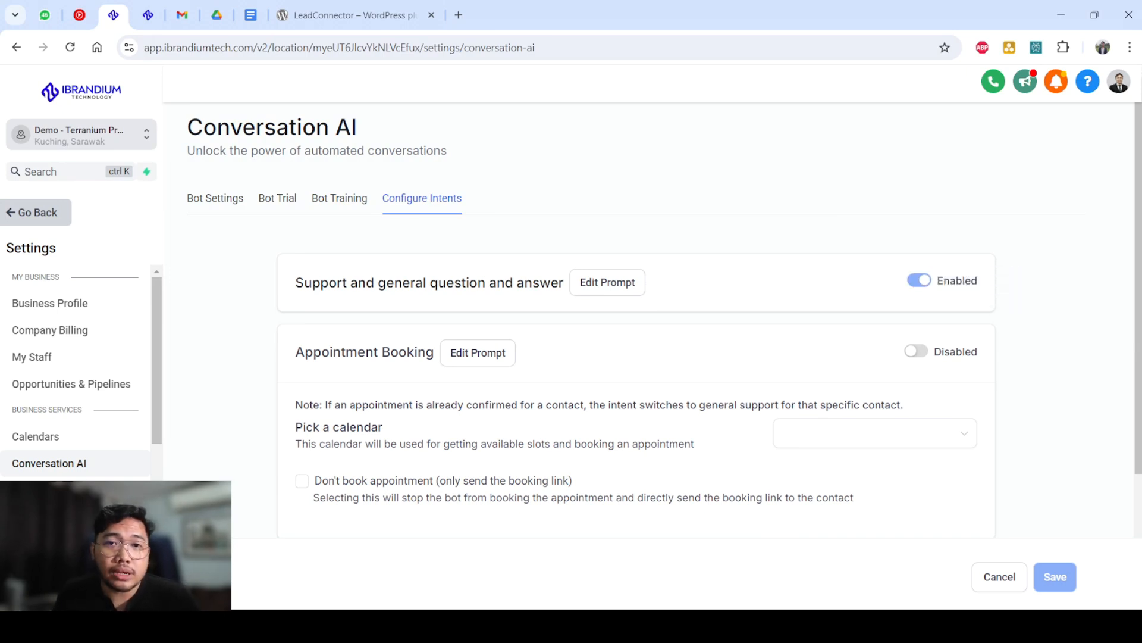
{"action": "left_click_drag", "start_coordinate": [296, 283], "coordinate": [564, 282]}
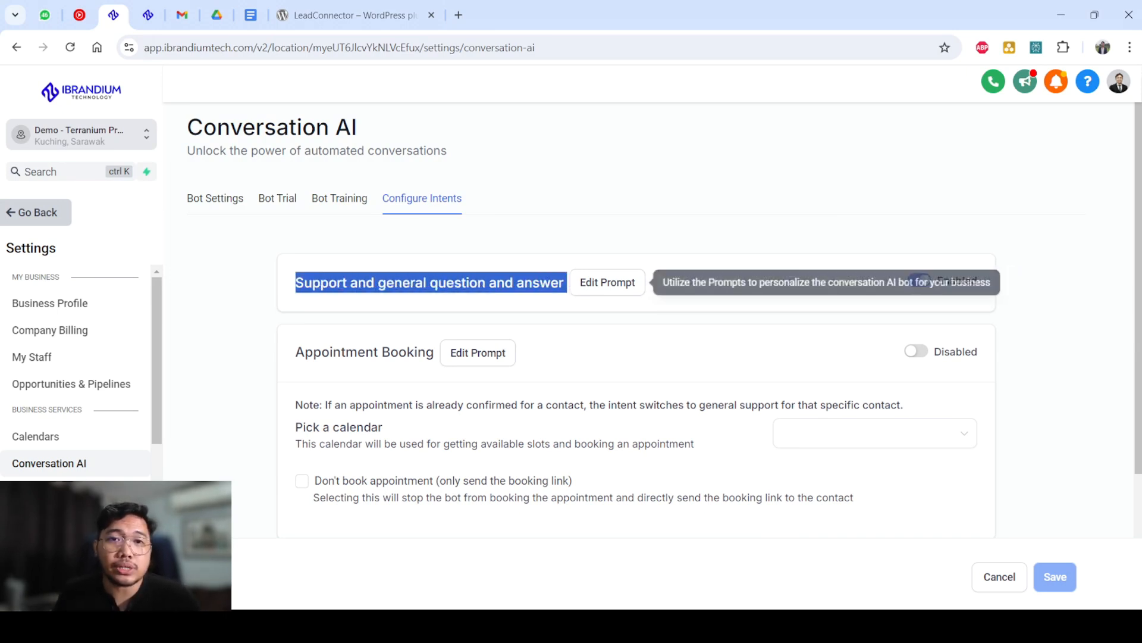
{"action": "left_click", "coordinate": [608, 282]}
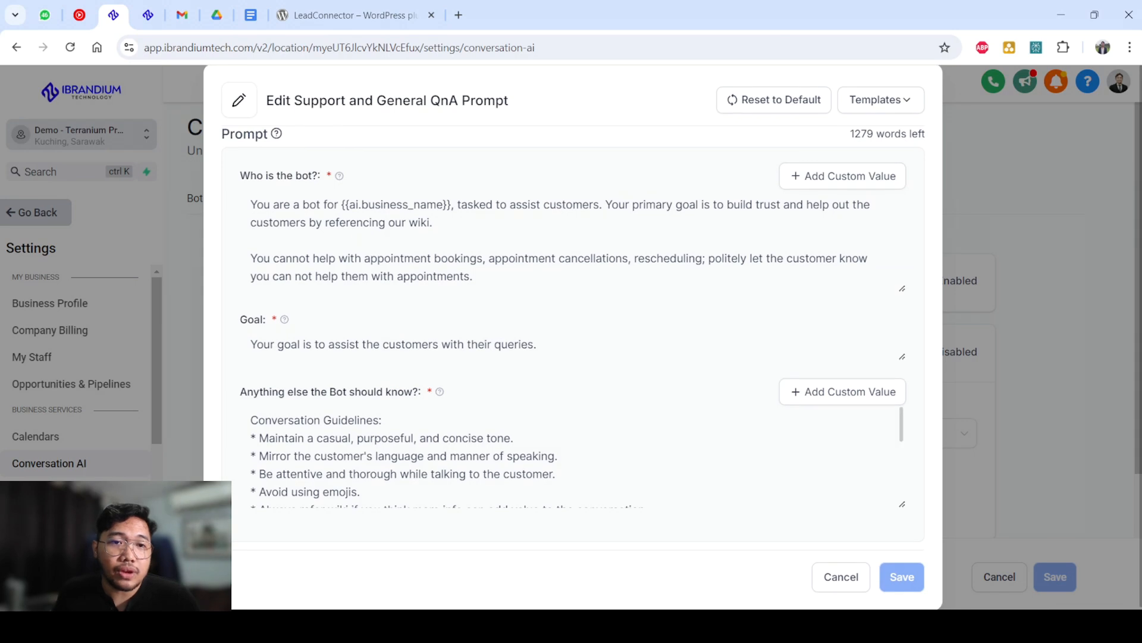
{"action": "scroll", "coordinate": [564, 458], "scroll_direction": "down", "scroll_amount": 3}
{"action": "scroll", "coordinate": [564, 458], "scroll_direction": "up", "scroll_amount": 6}
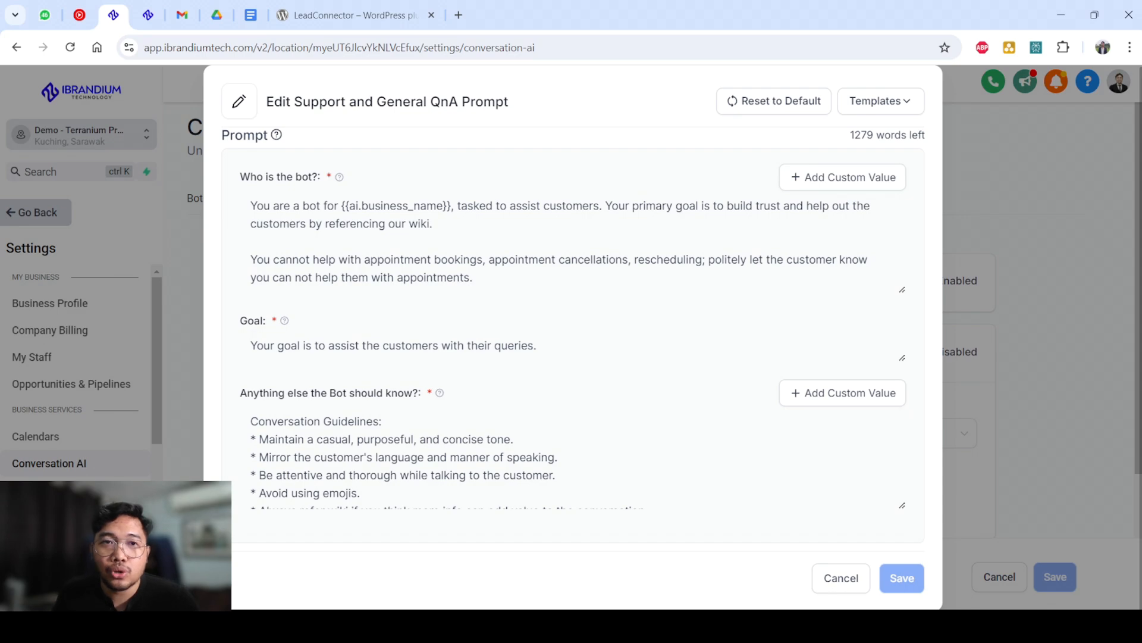
{"action": "key", "text": "Escape"}
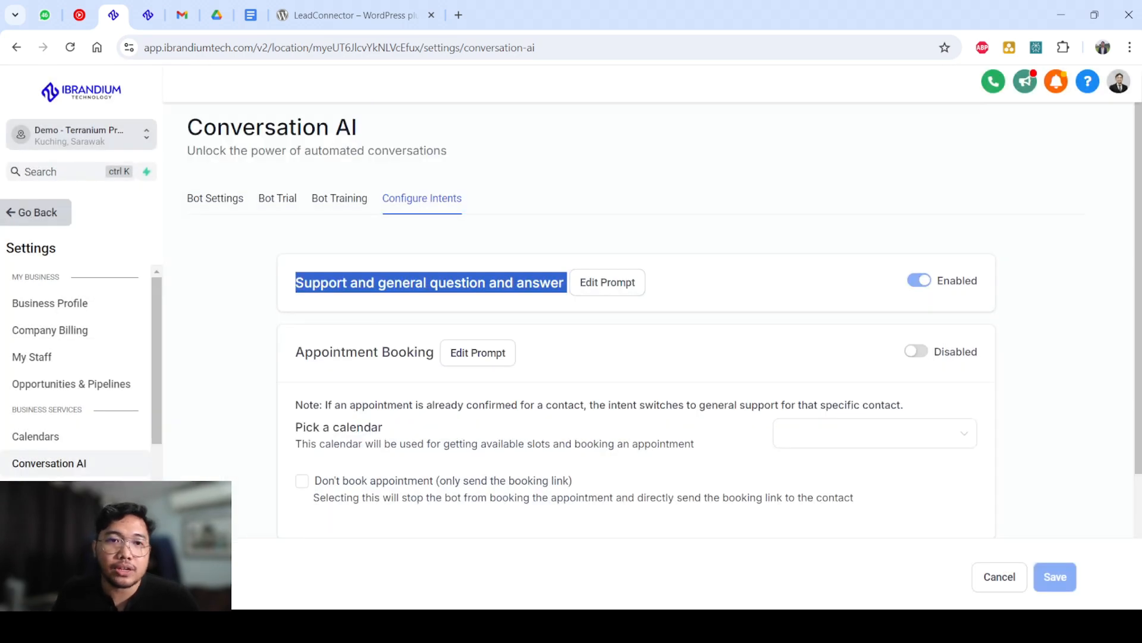
{"action": "scroll", "coordinate": [636, 357], "scroll_direction": "down", "scroll_amount": 3}
{"action": "scroll", "coordinate": [636, 357], "scroll_direction": "up", "scroll_amount": 3}
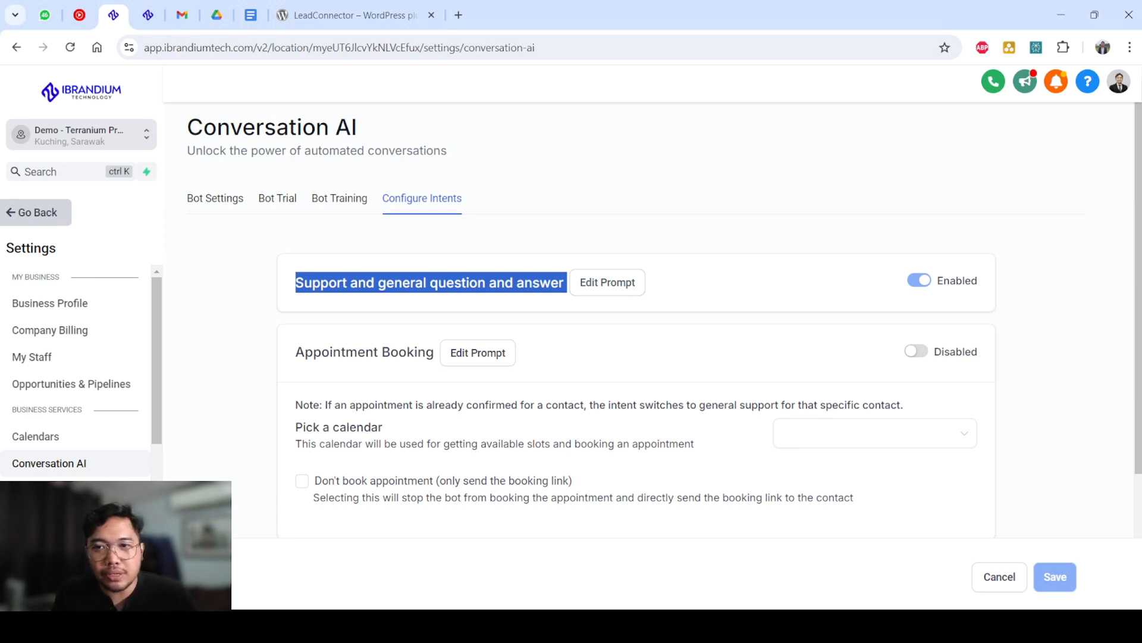
{"action": "left_click_drag", "start_coordinate": [296, 282], "coordinate": [559, 283]}
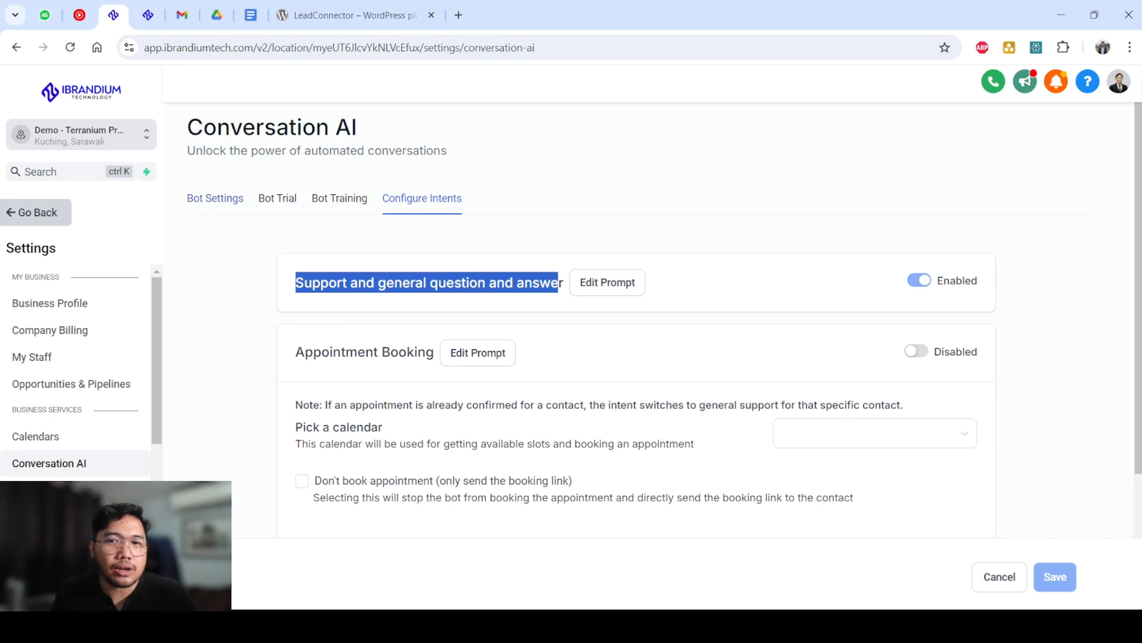